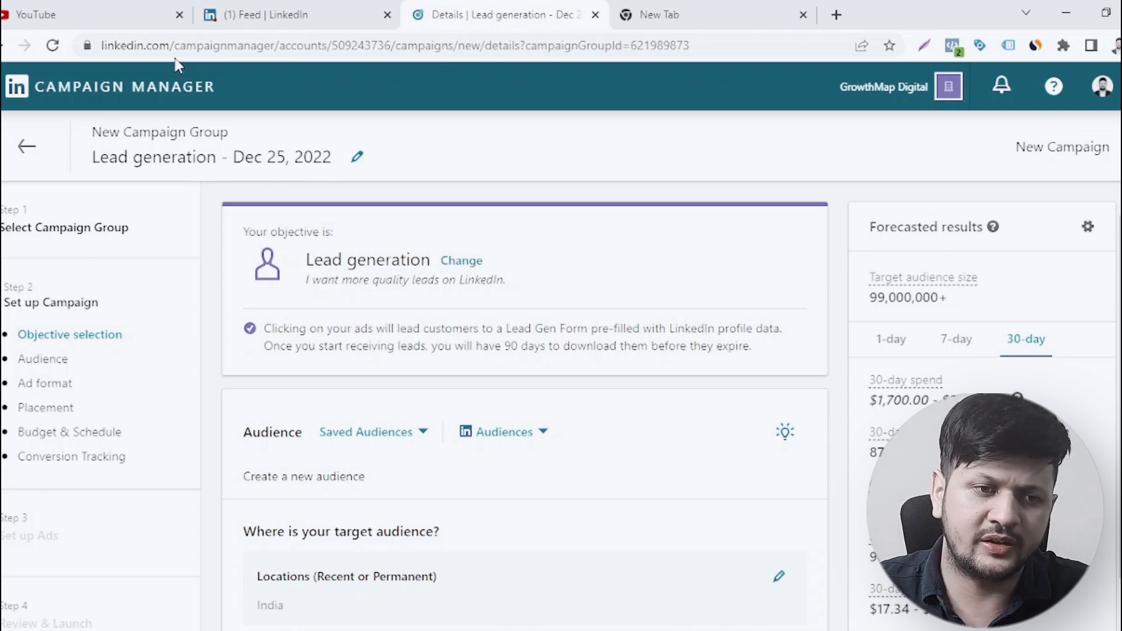
click(141, 47)
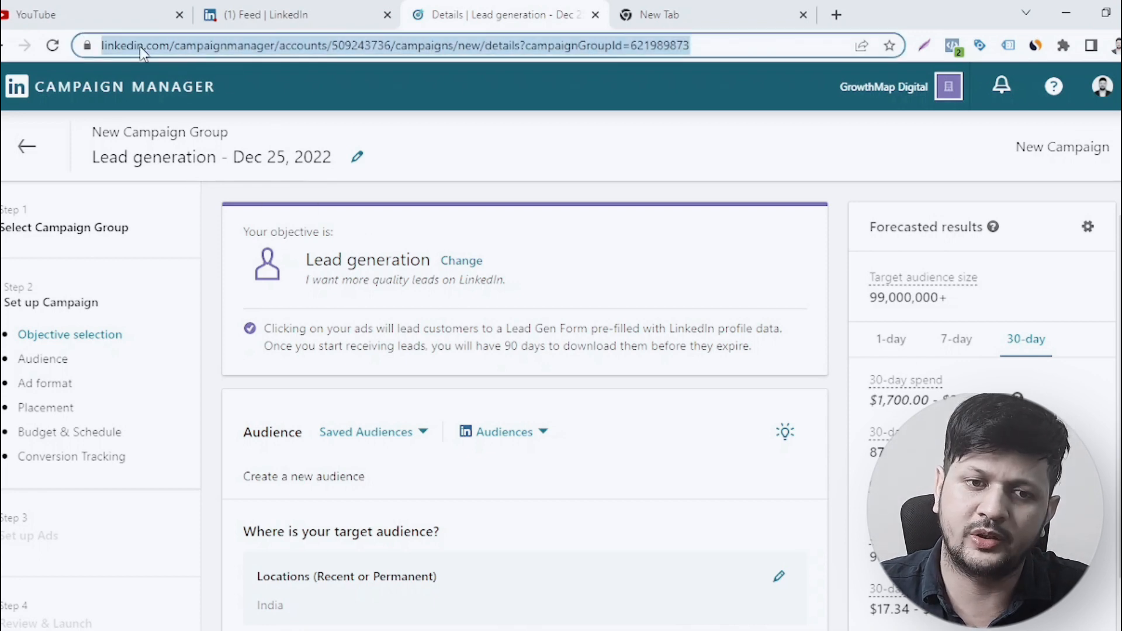
click(264, 47)
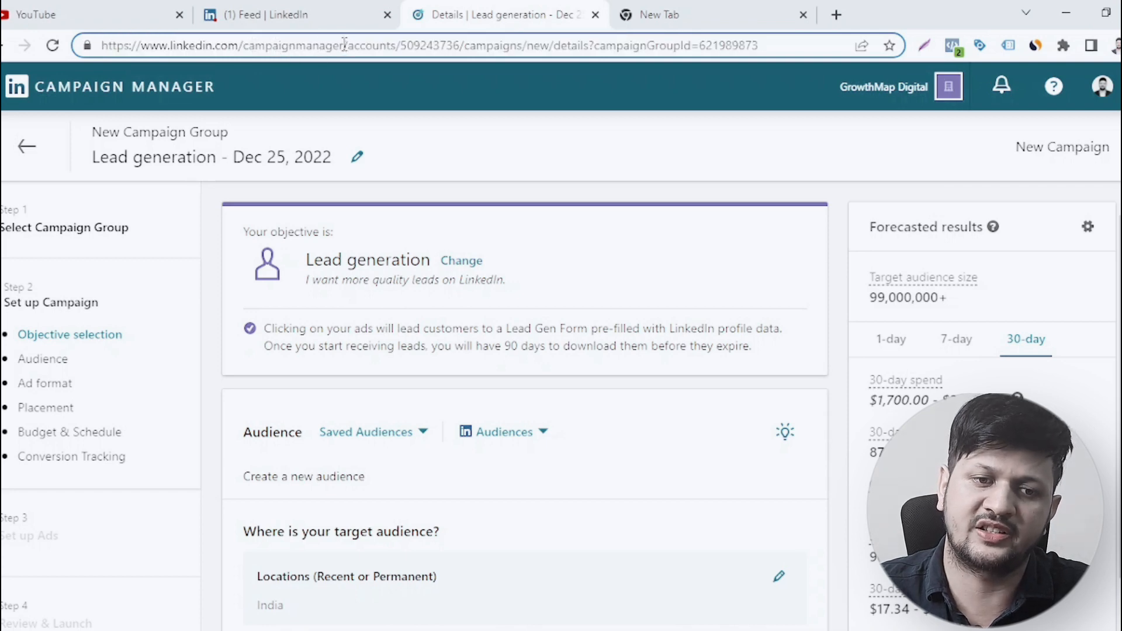
drag(343, 47, 142, 53)
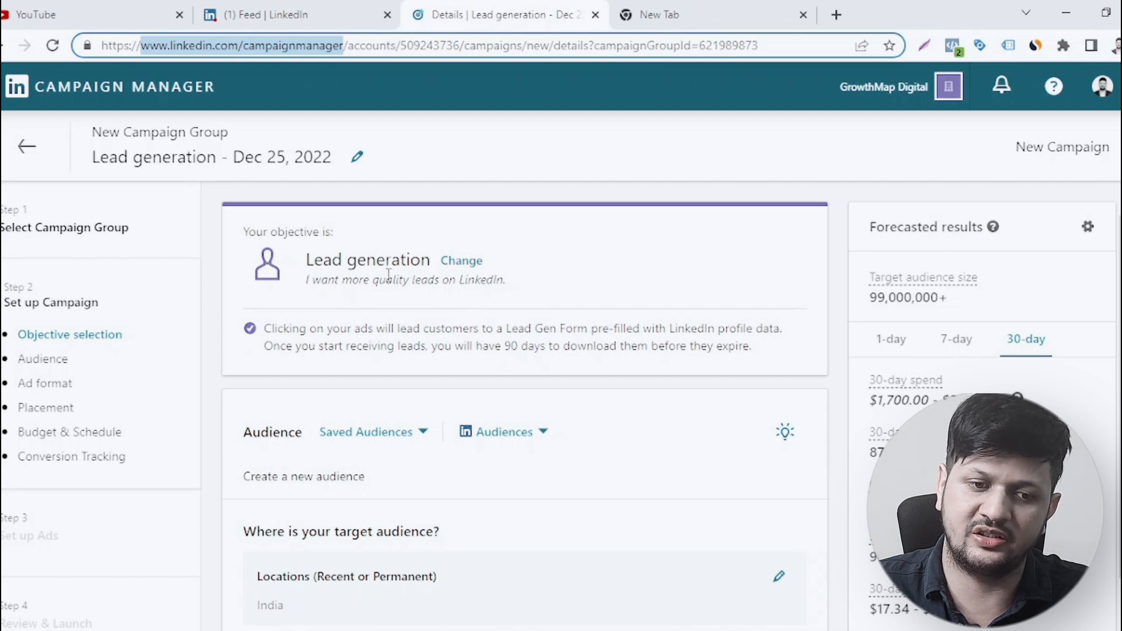
Reopen the campaign's objective choices and select Lead generation under Conversions.
click(460, 260)
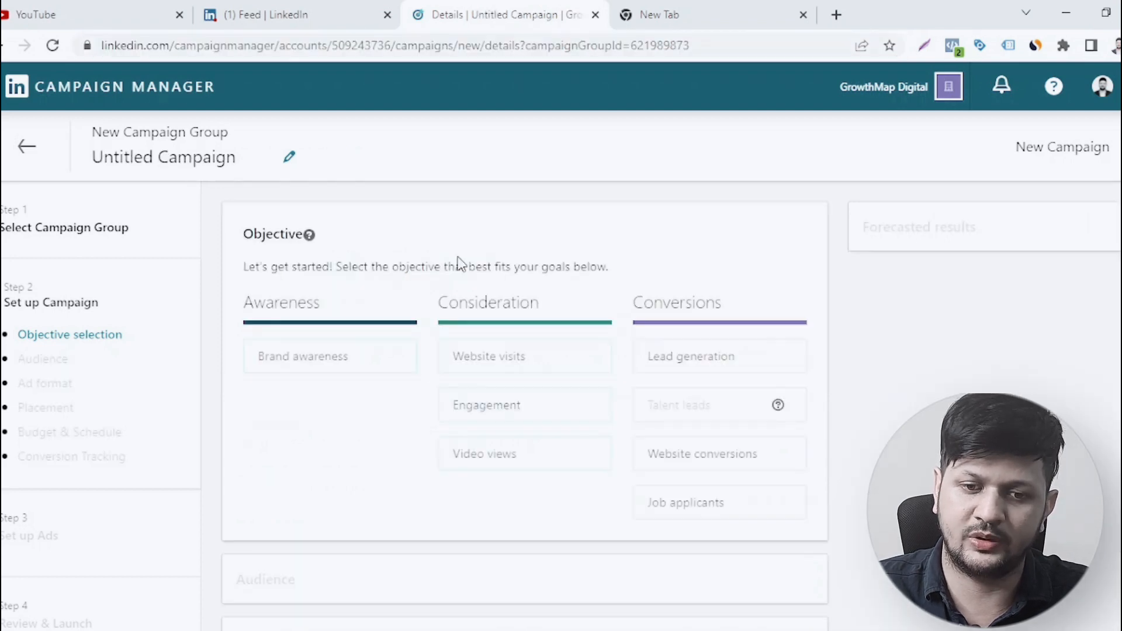
mouse_move(571, 366)
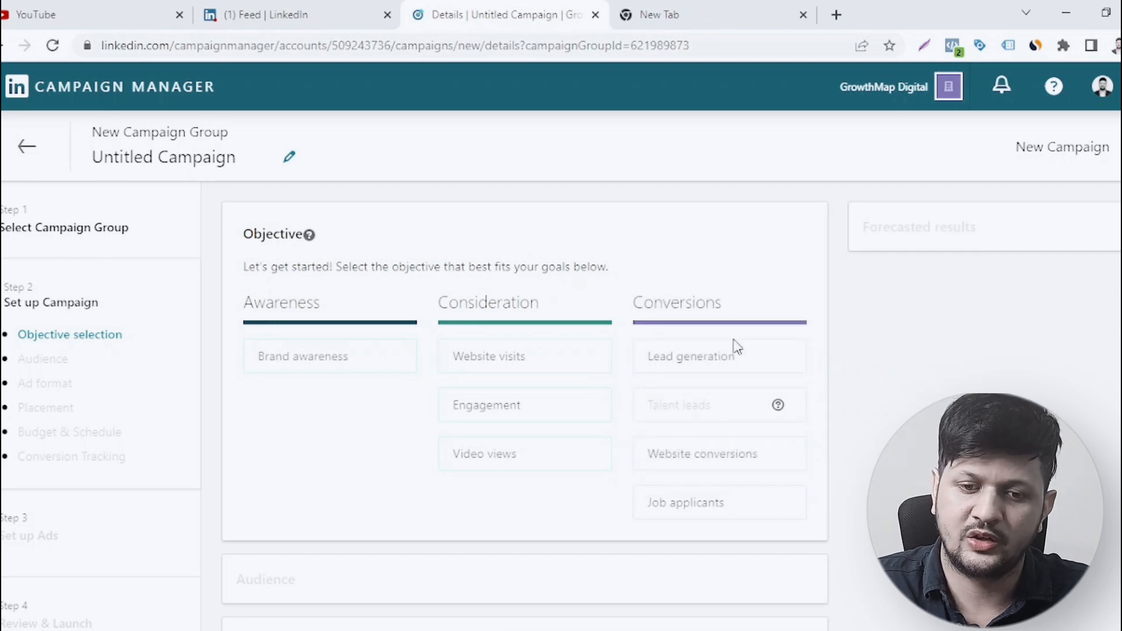
mouse_move(693, 360)
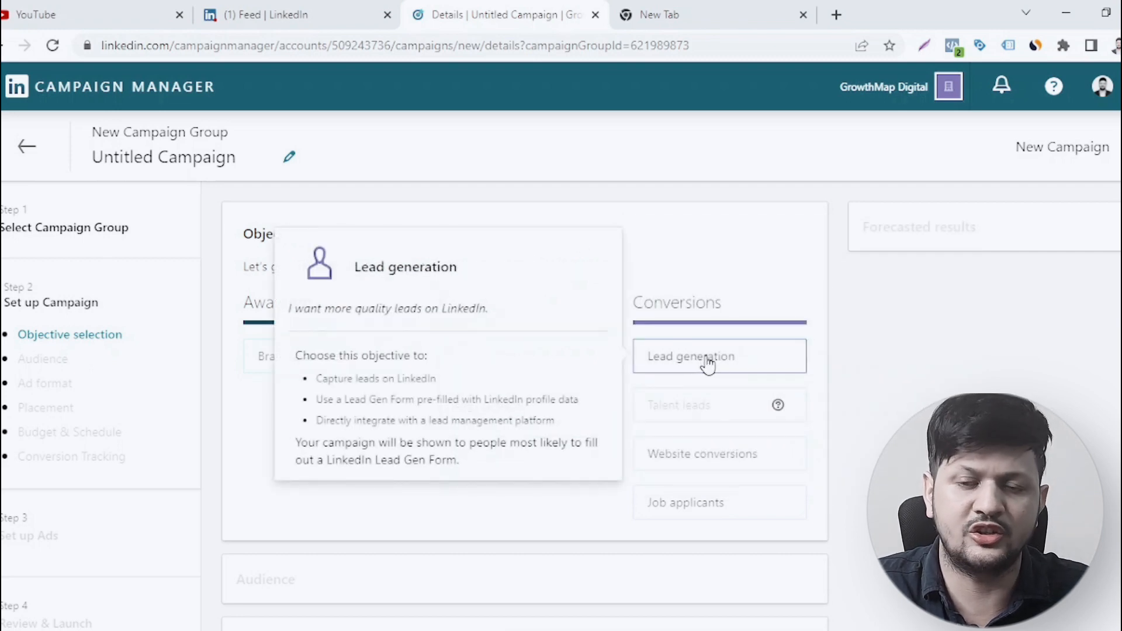
click(708, 364)
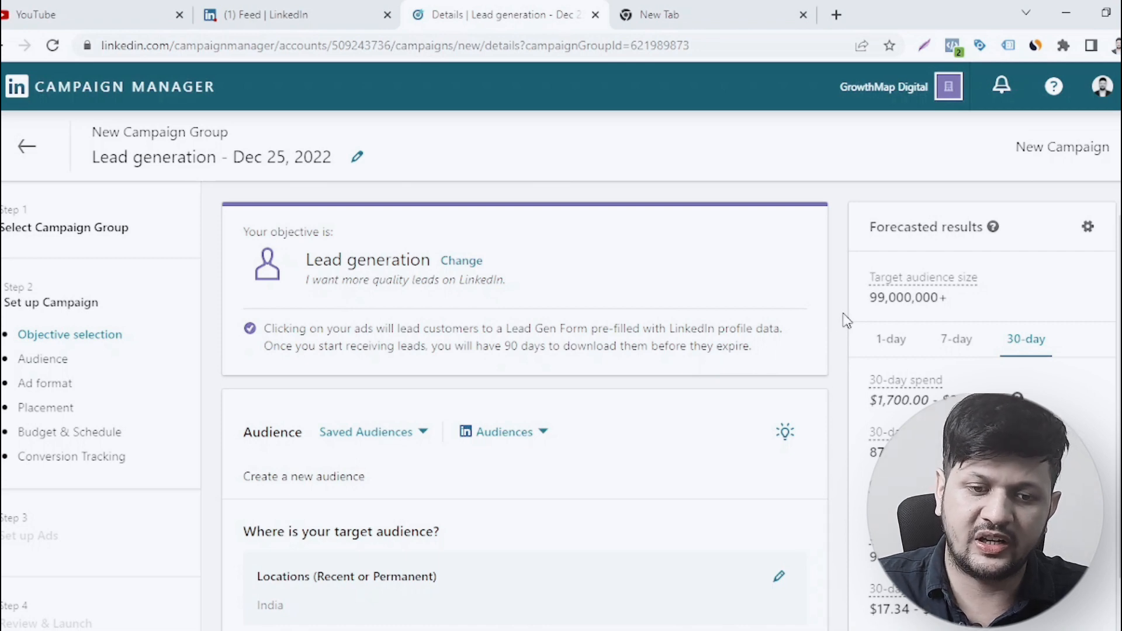
Review the target audience's location settings and leave them unchanged.
scroll(847, 321, down, 4)
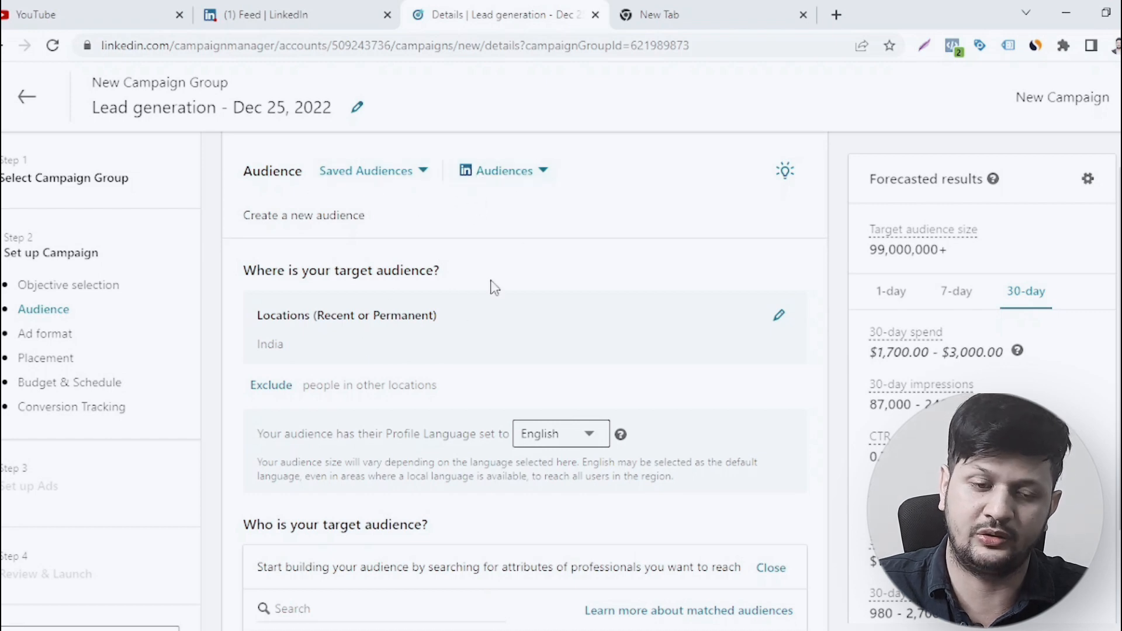
click(779, 318)
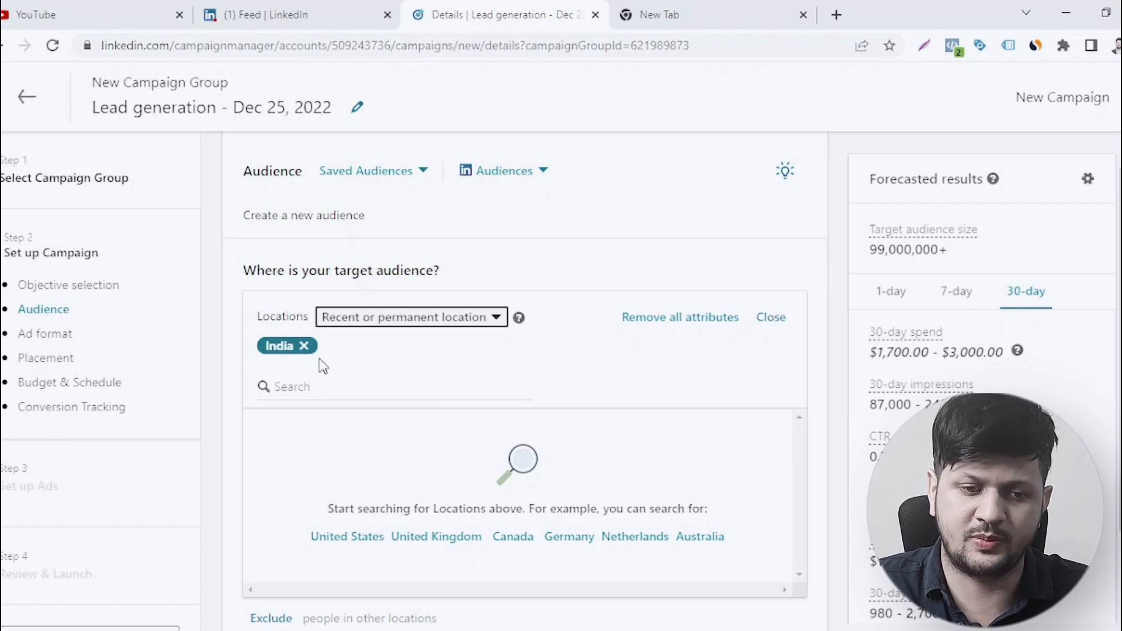
click(403, 254)
Apply LinkedIn's predefined audience Members with a Bachelor's Degree to the campaign.
scroll(398, 258, up, 2)
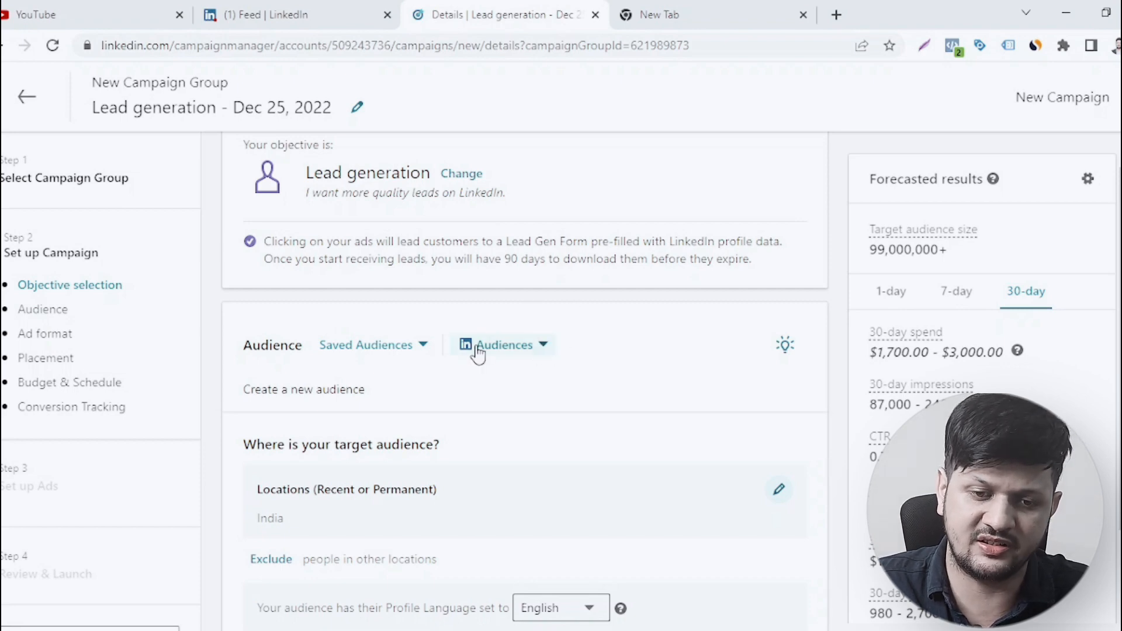
click(541, 349)
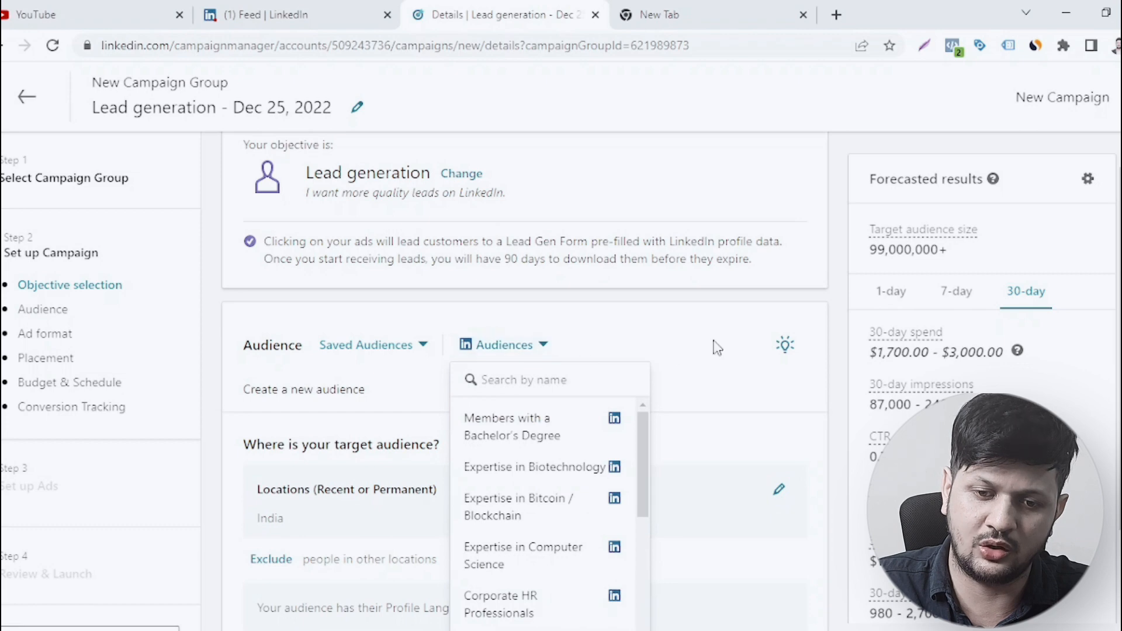
scroll(717, 348, down, 2)
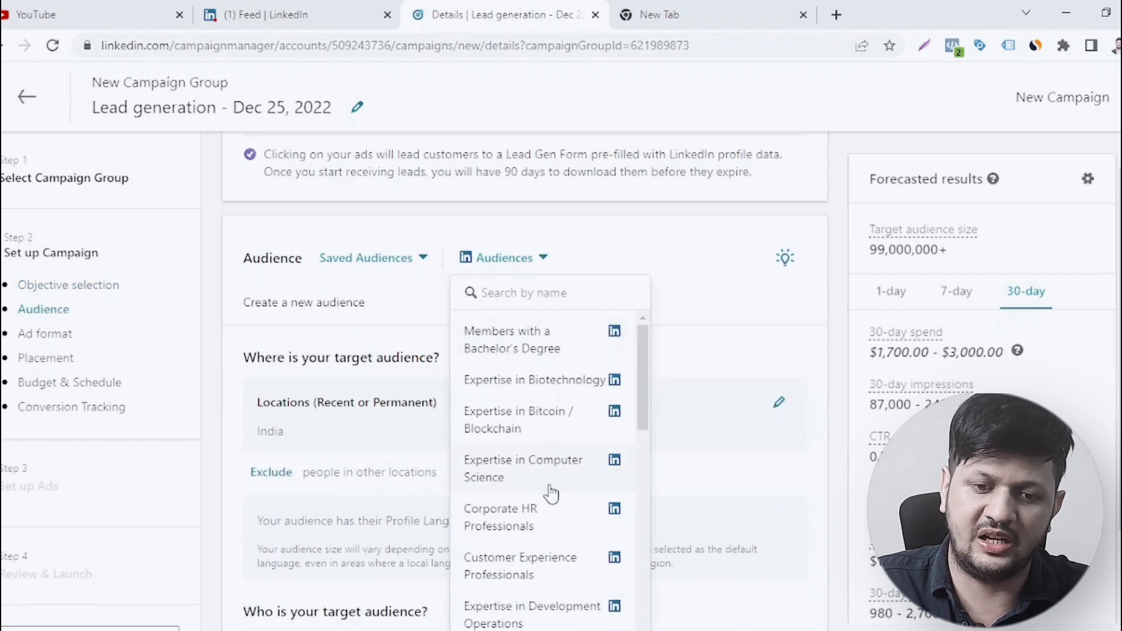
click(529, 357)
click(742, 248)
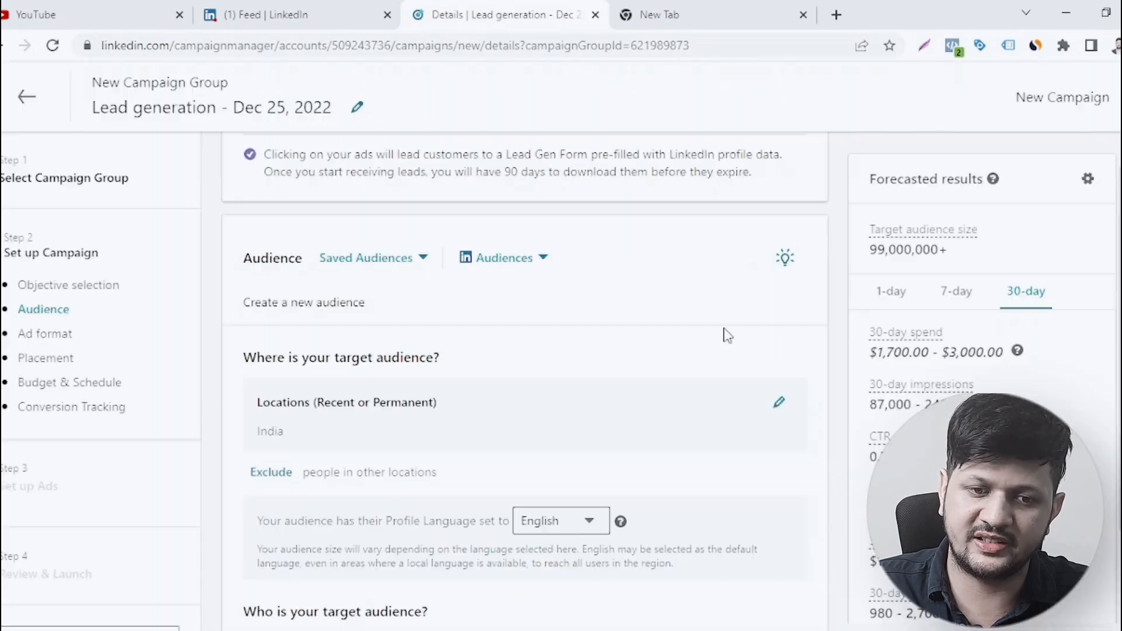
Examine the audience's included and excluded degrees, the forecasted audience size and the predefined audience list.
scroll(643, 327, down, 5)
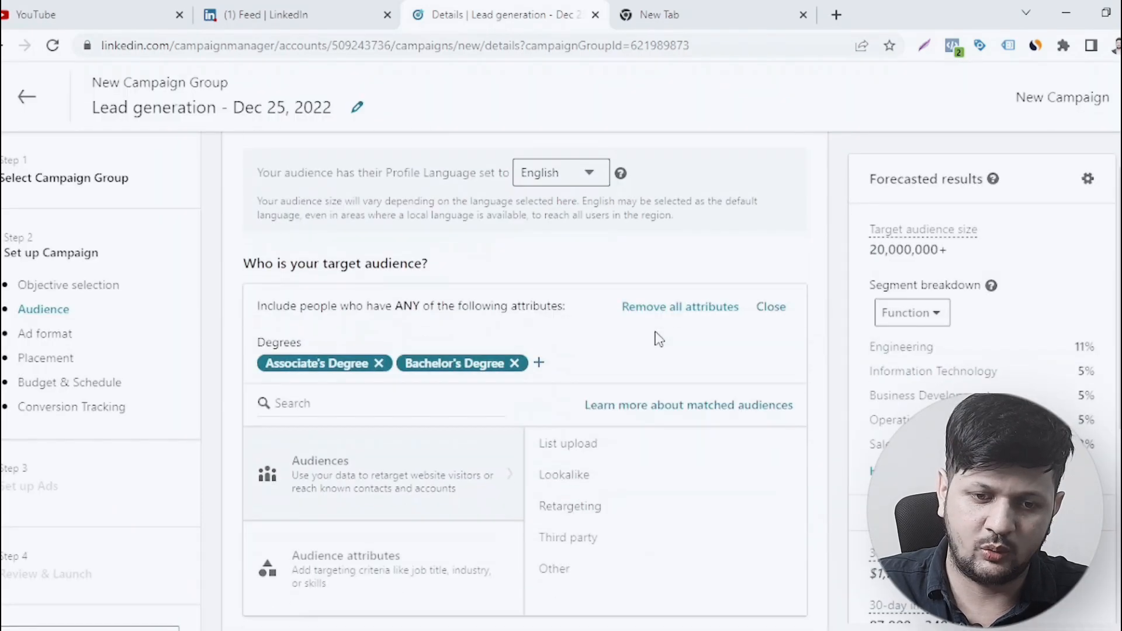
scroll(659, 339, down, 3)
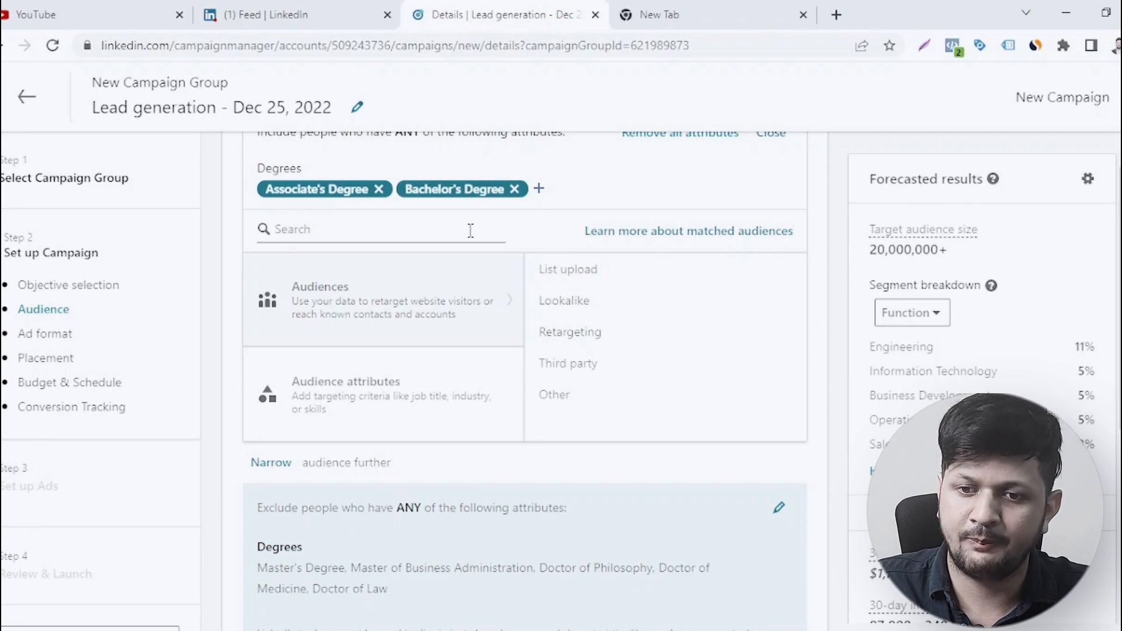
scroll(839, 372, down, 2)
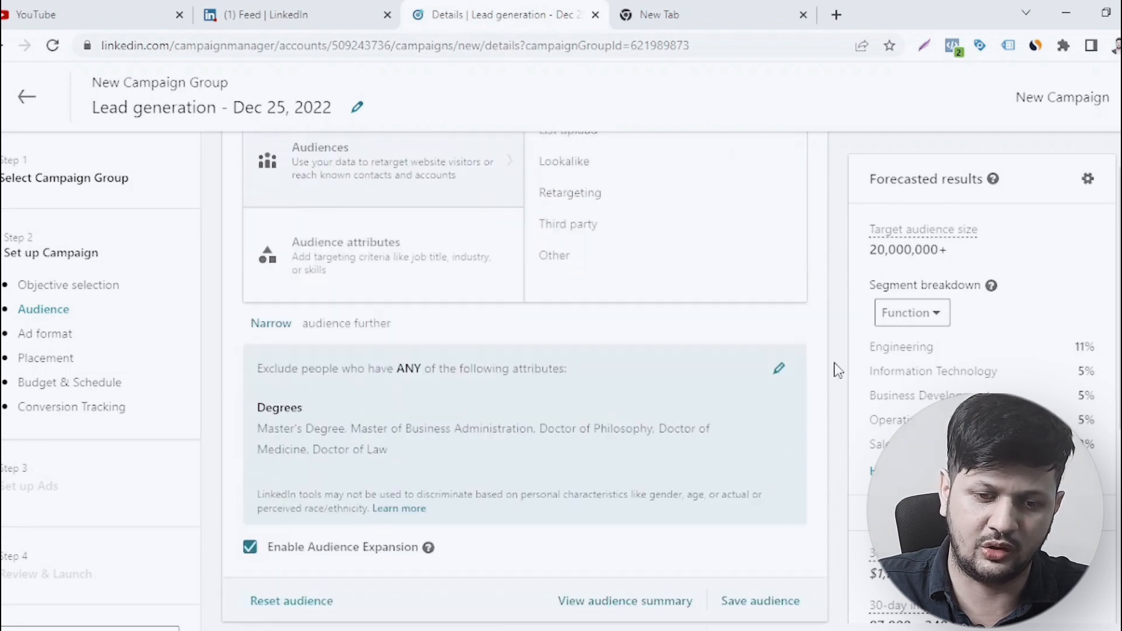
scroll(838, 371, down, 2)
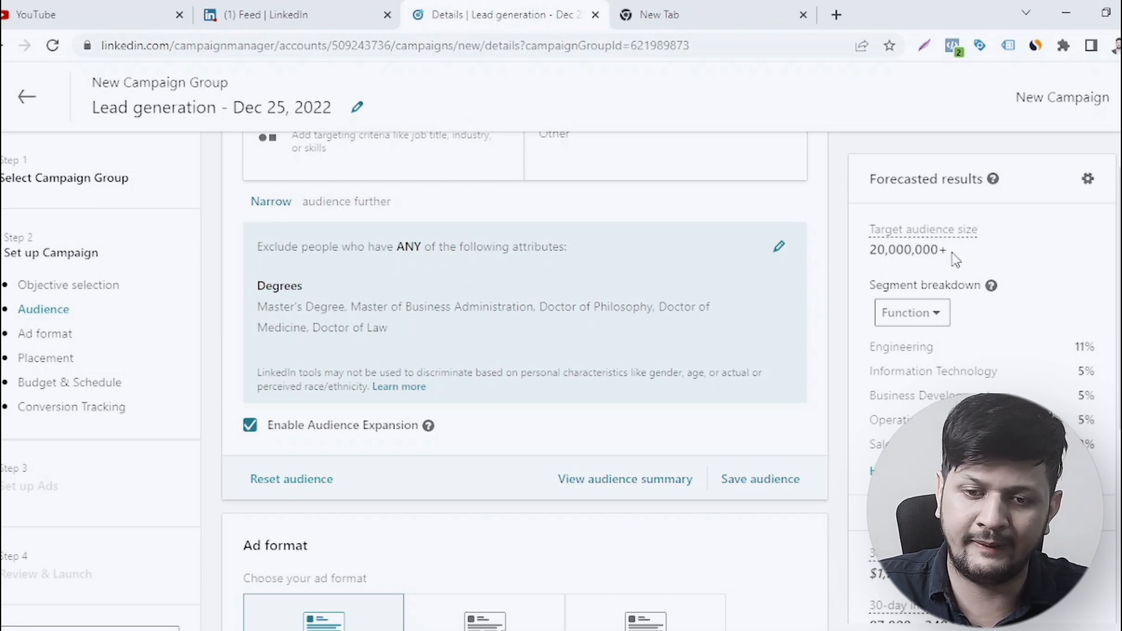
scroll(731, 397, up, 6)
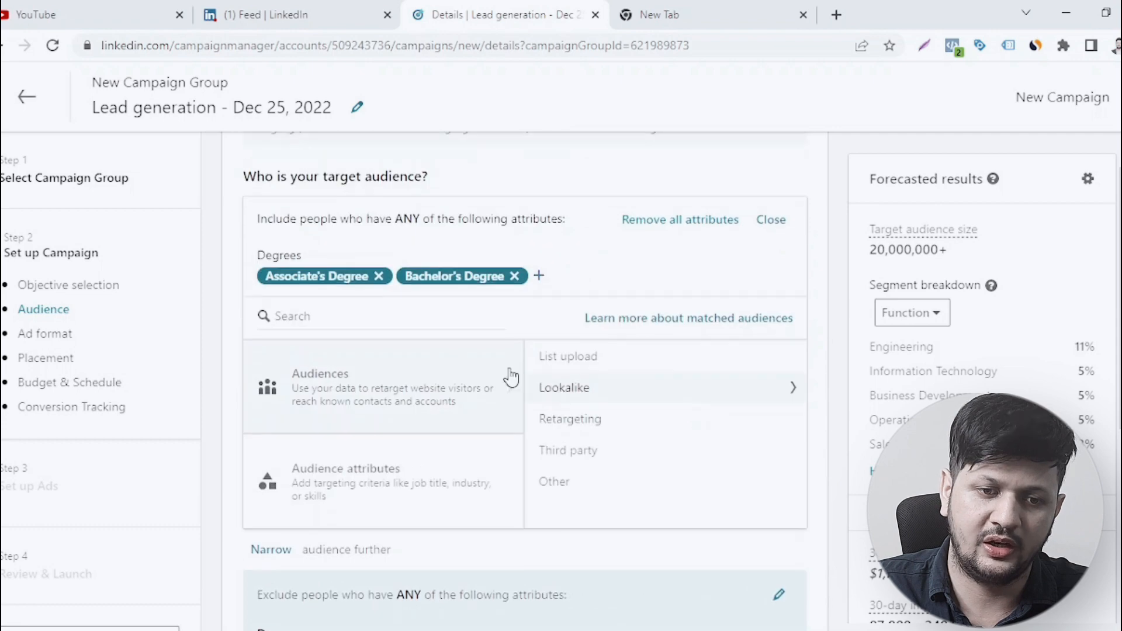
scroll(584, 293, up, 1)
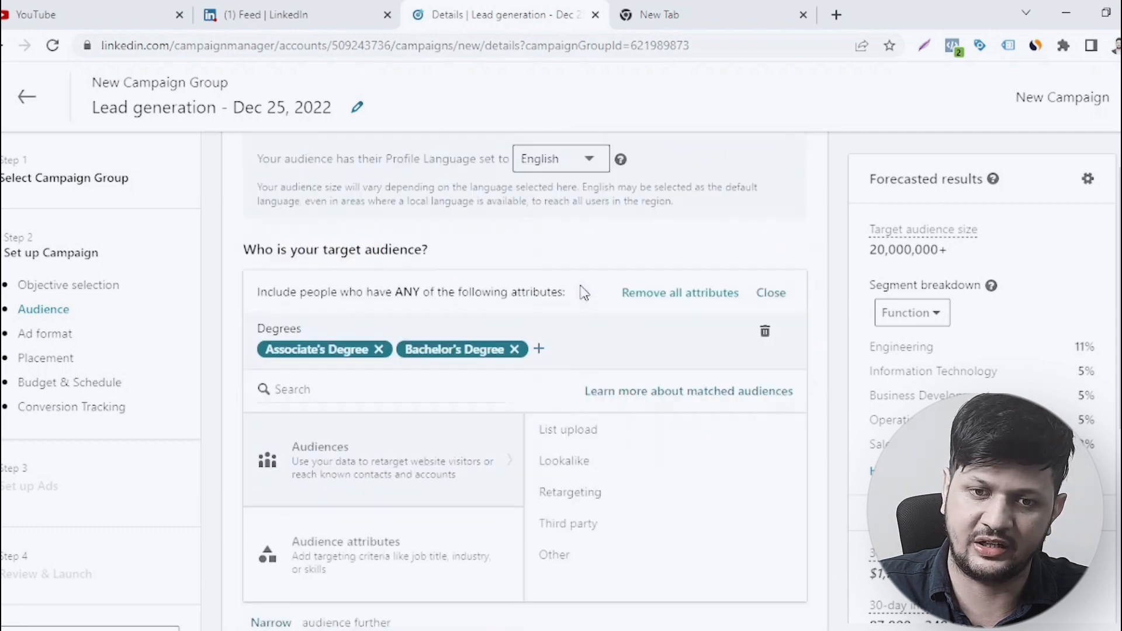
scroll(584, 290, up, 8)
scroll(722, 295, down, 3)
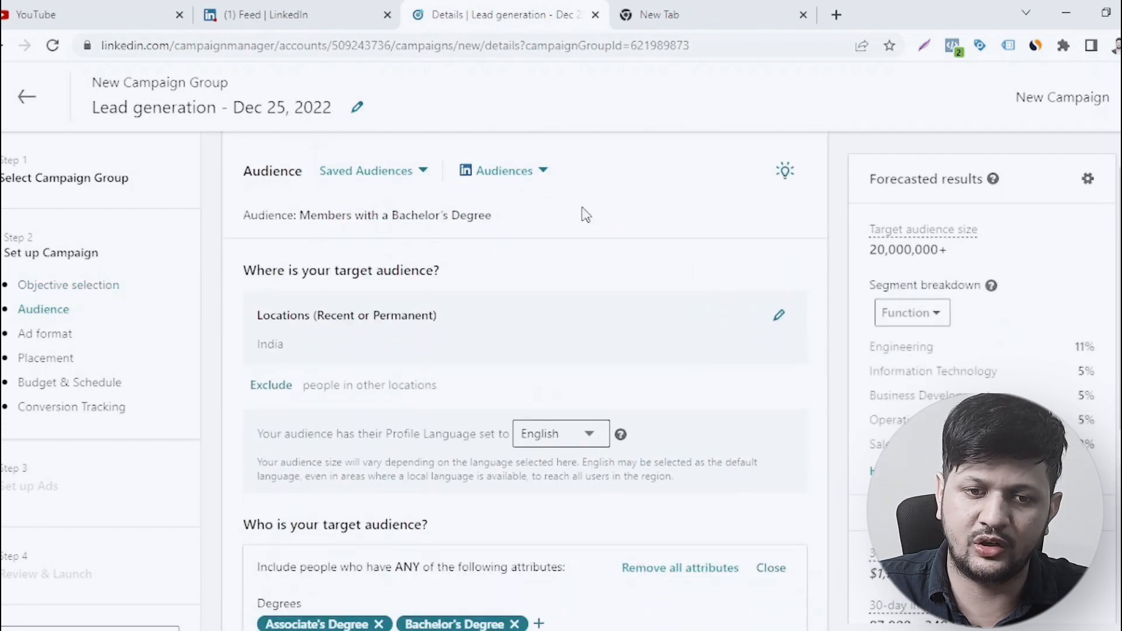
click(539, 170)
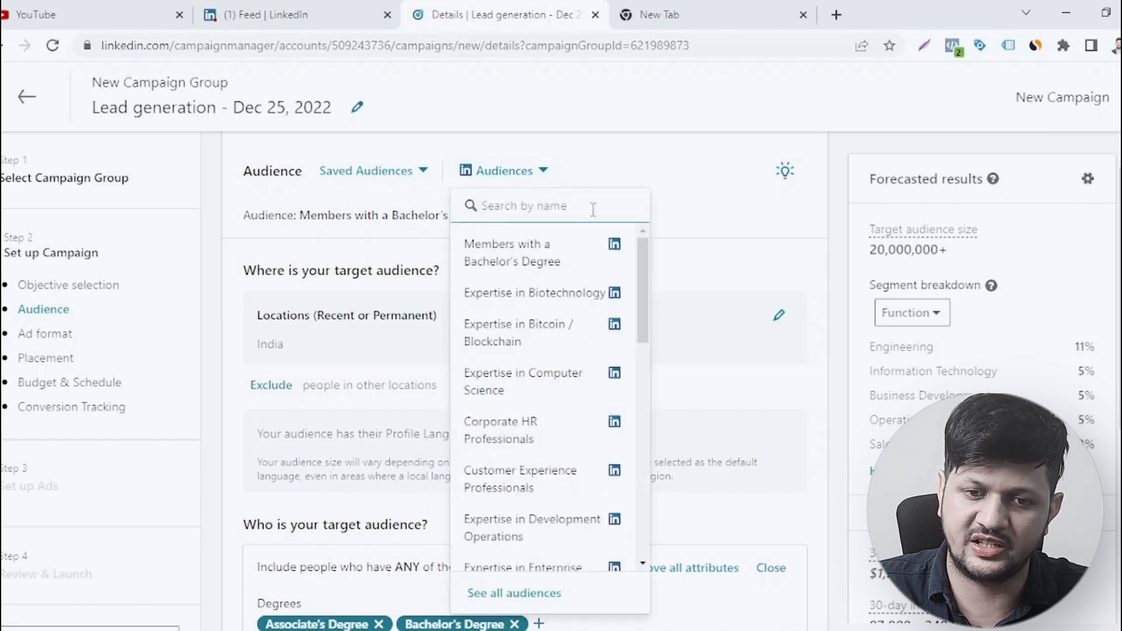
Remove all Degrees from the attributes that the target audience includes.
scroll(818, 304, down, 5)
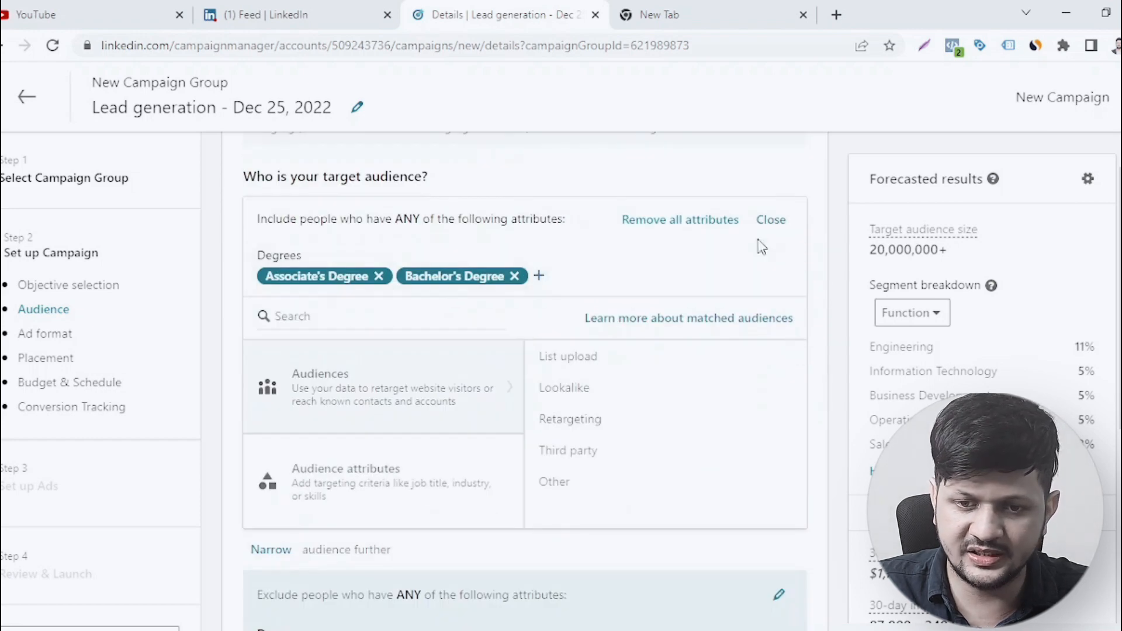
click(766, 260)
click(844, 208)
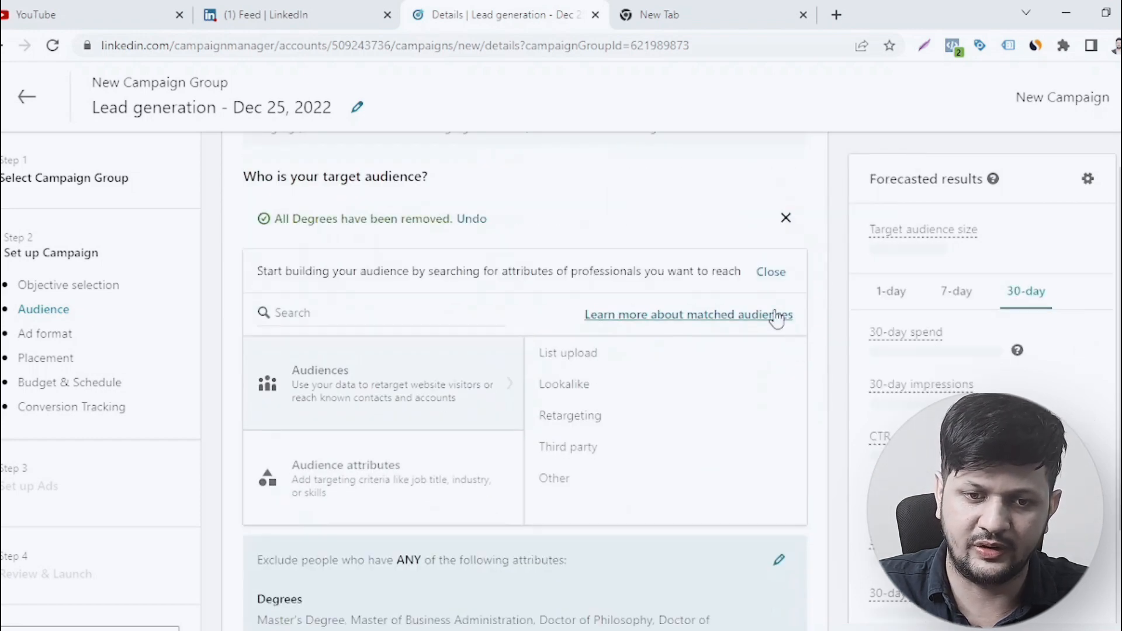
click(820, 254)
Remove all Degrees from the attributes that the target audience excludes and dismiss the removal notice.
click(778, 213)
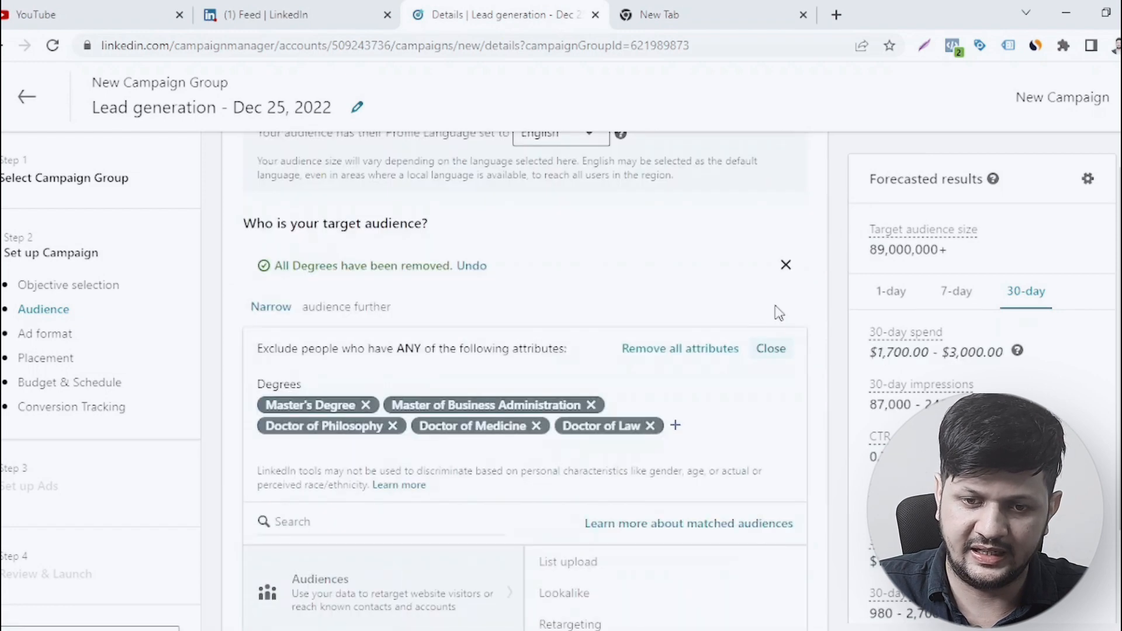
click(765, 386)
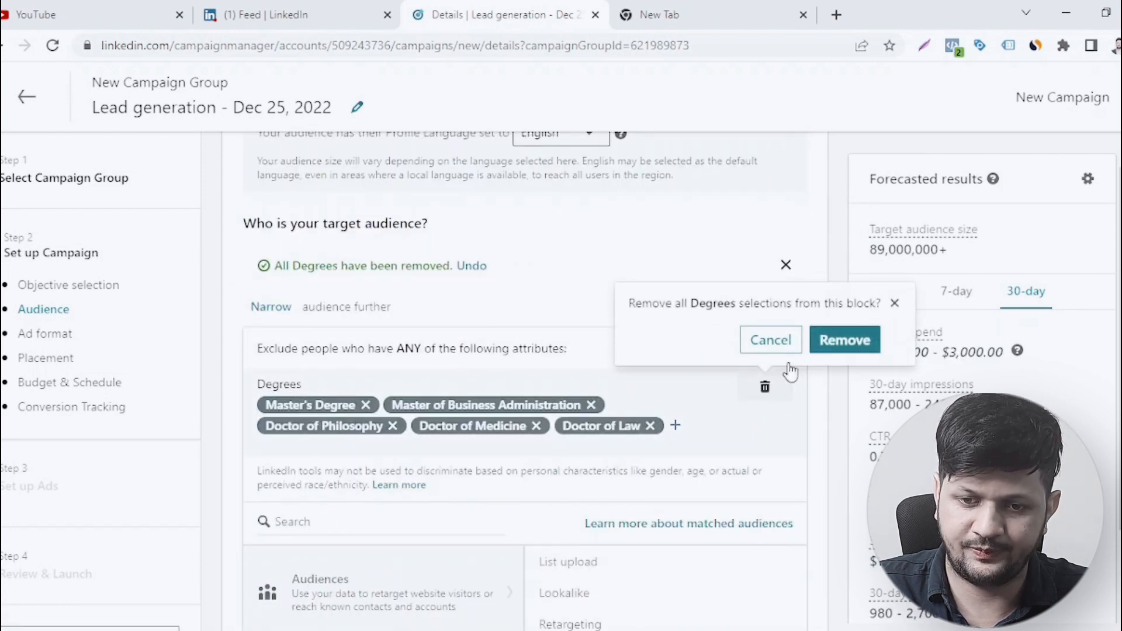
click(831, 349)
click(785, 266)
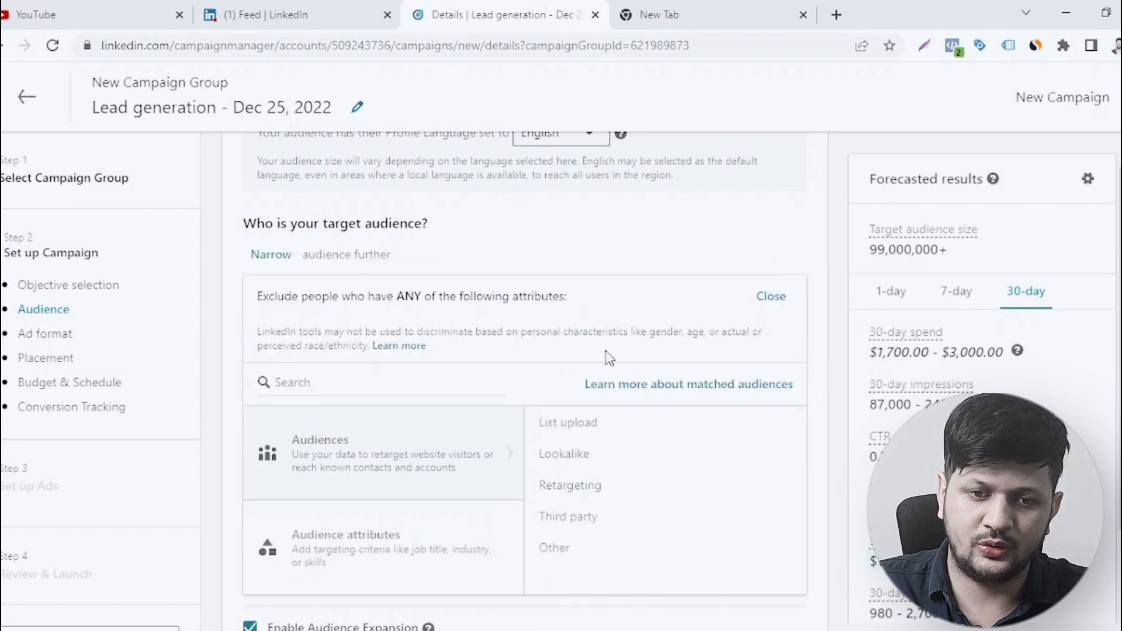
Browse through the full list of LinkedIn's predefined audiences and close it without choosing one.
scroll(602, 344, down, 3)
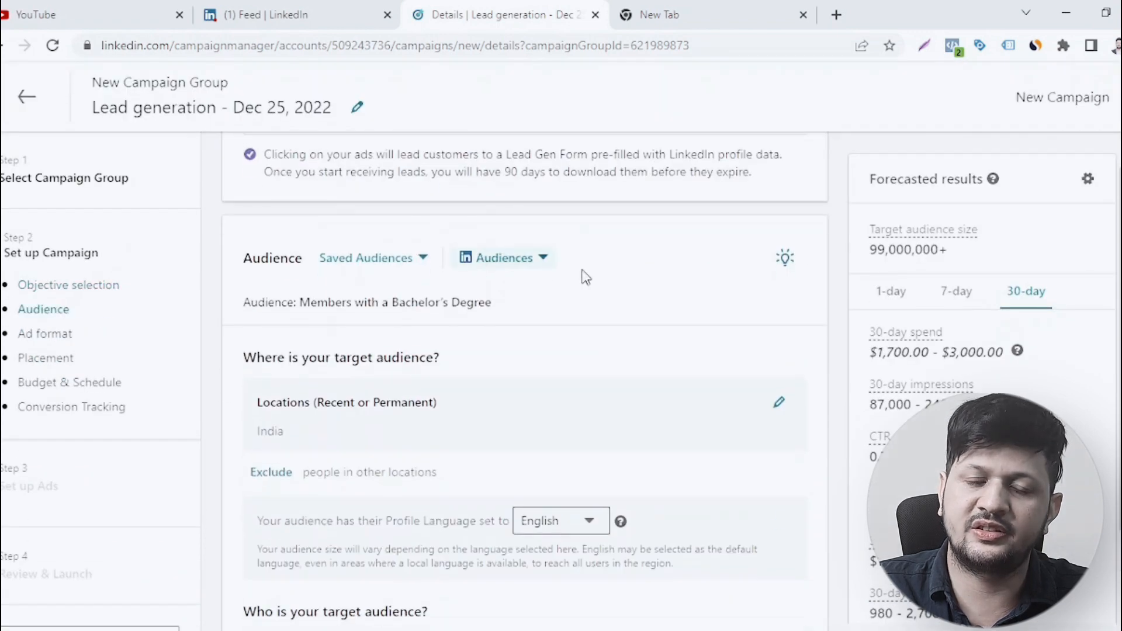
click(544, 259)
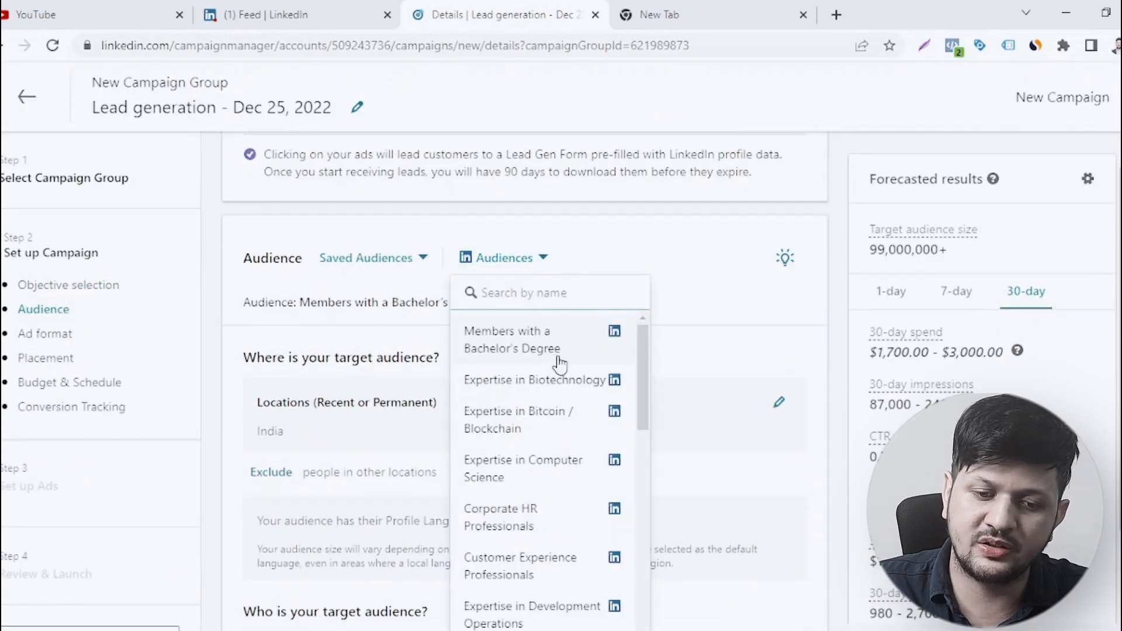
scroll(558, 374, down, 5)
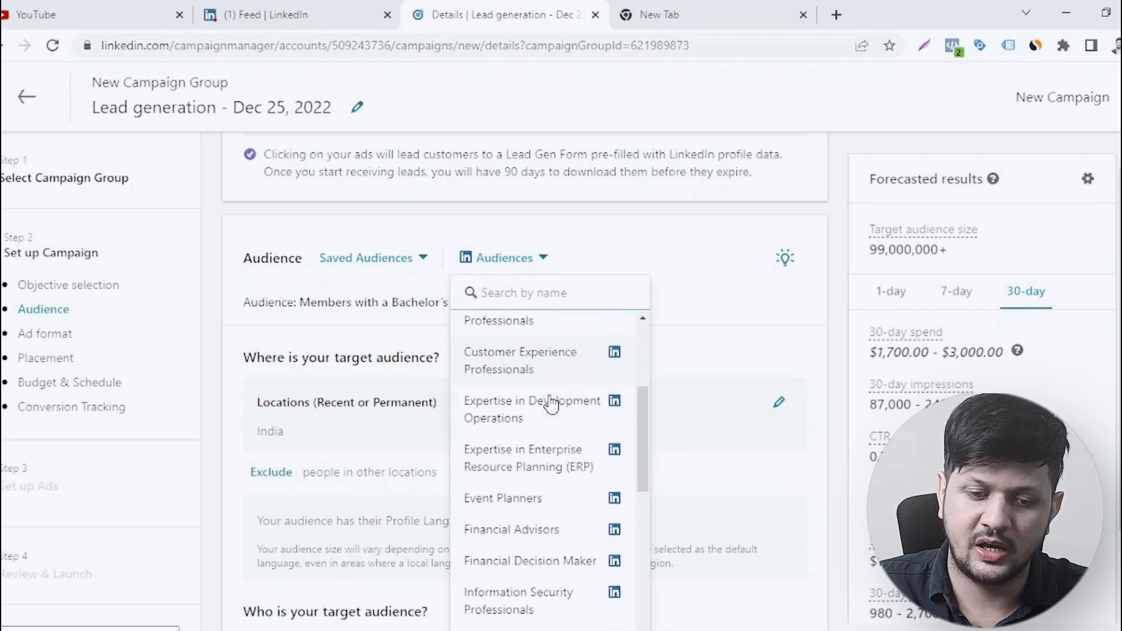
scroll(548, 430, down, 5)
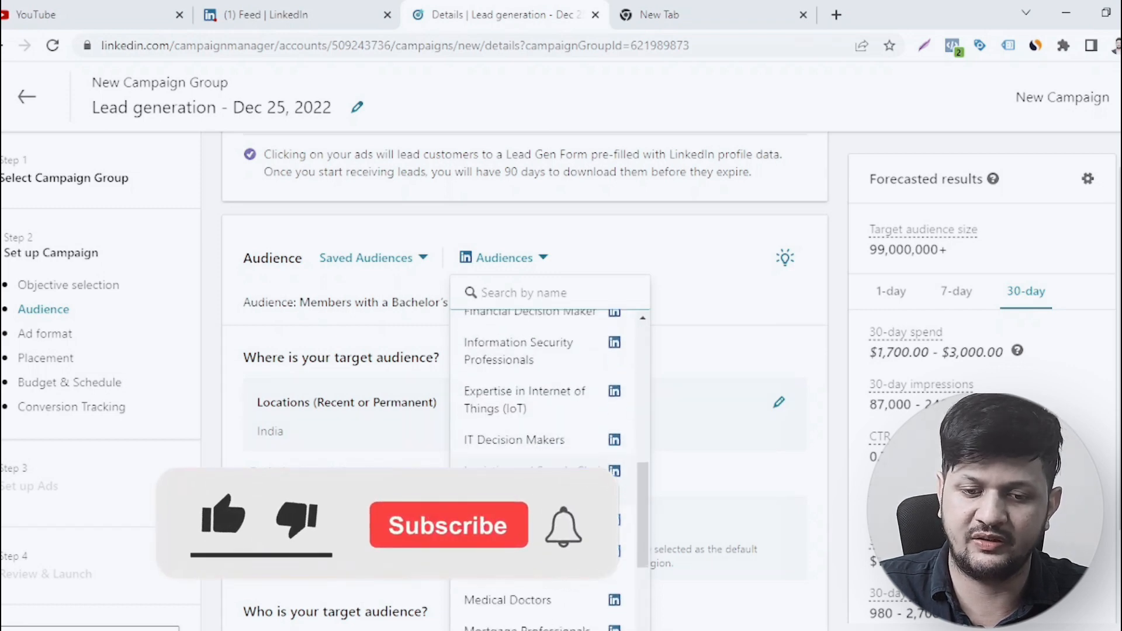
scroll(548, 409, down, 3)
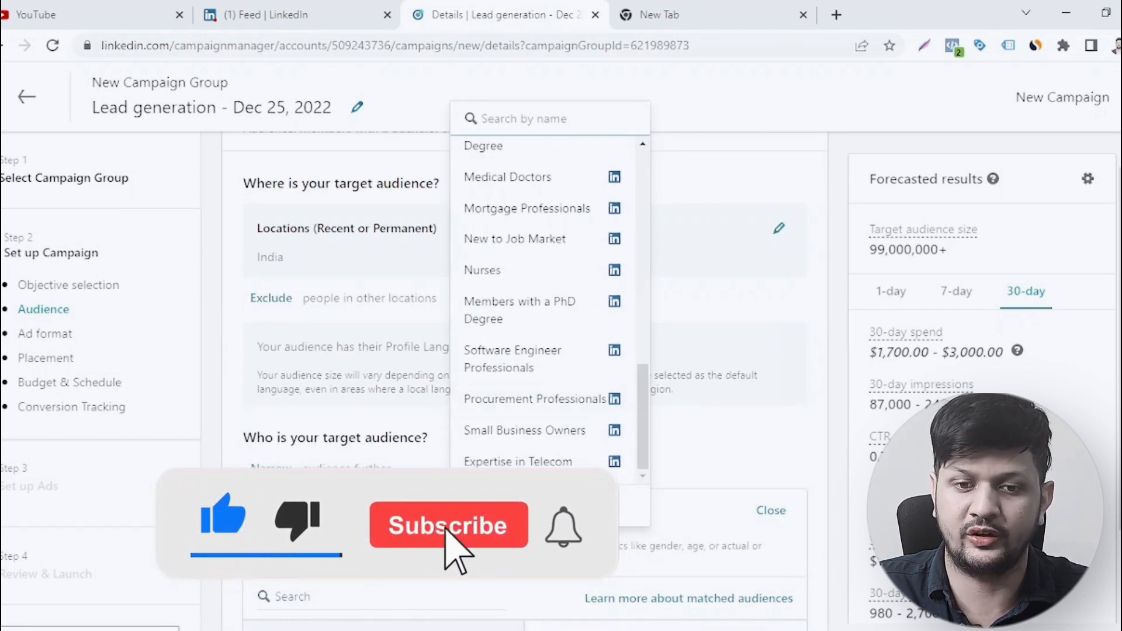
click(837, 234)
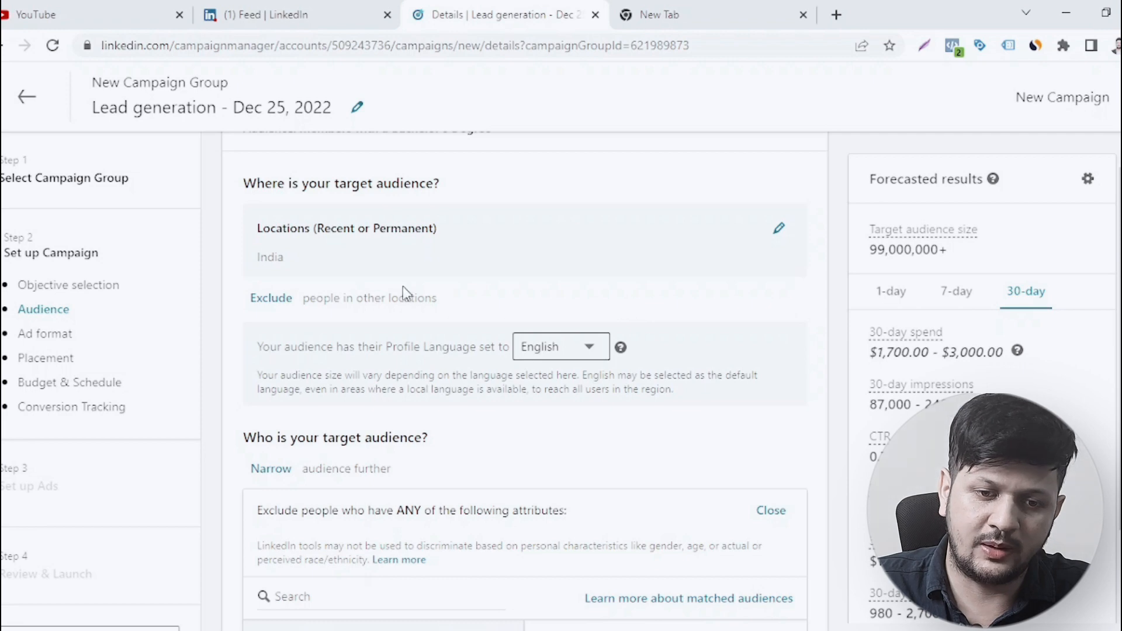
scroll(515, 346, down, 1)
scroll(516, 348, down, 7)
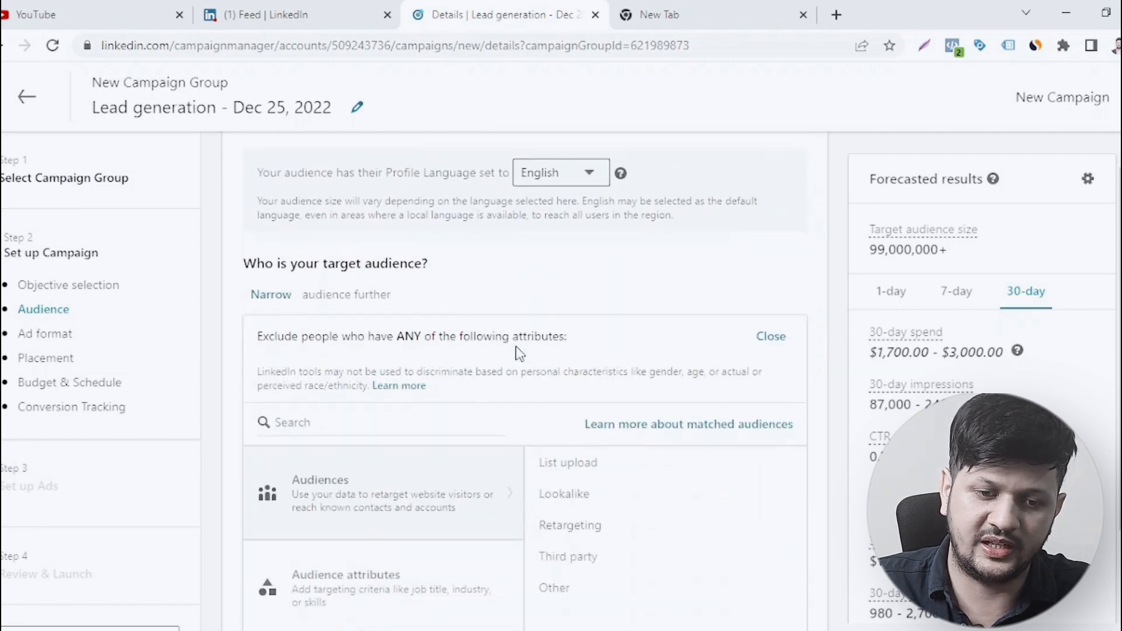
scroll(519, 352, up, 4)
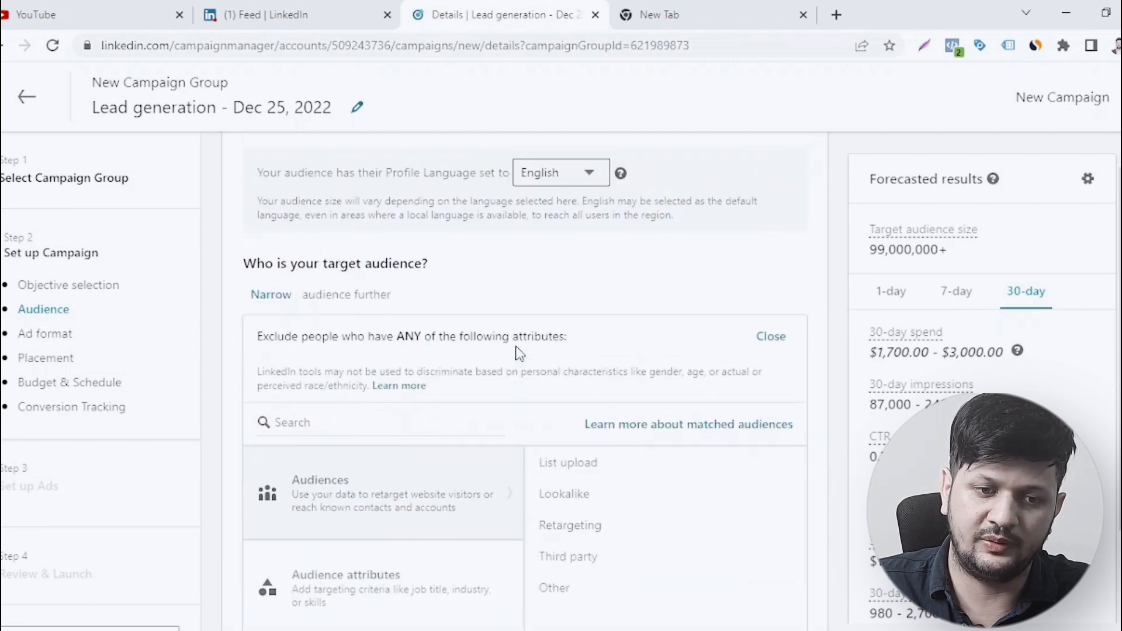
scroll(446, 285, up, 3)
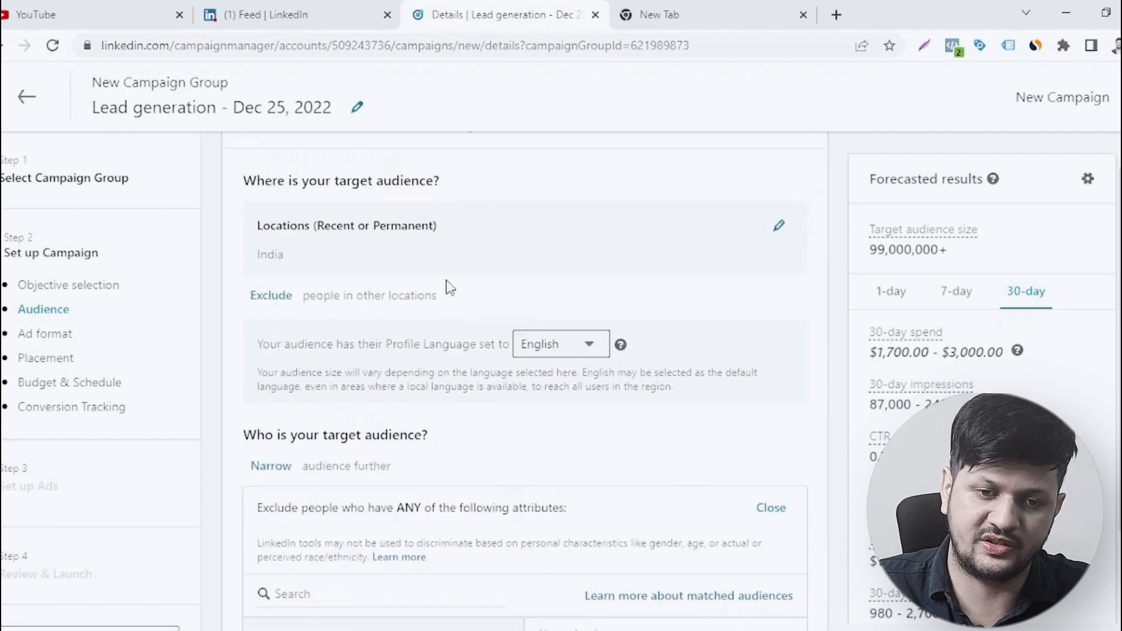
Check which profile languages the audience can be set to and close the list without choosing another one.
click(559, 349)
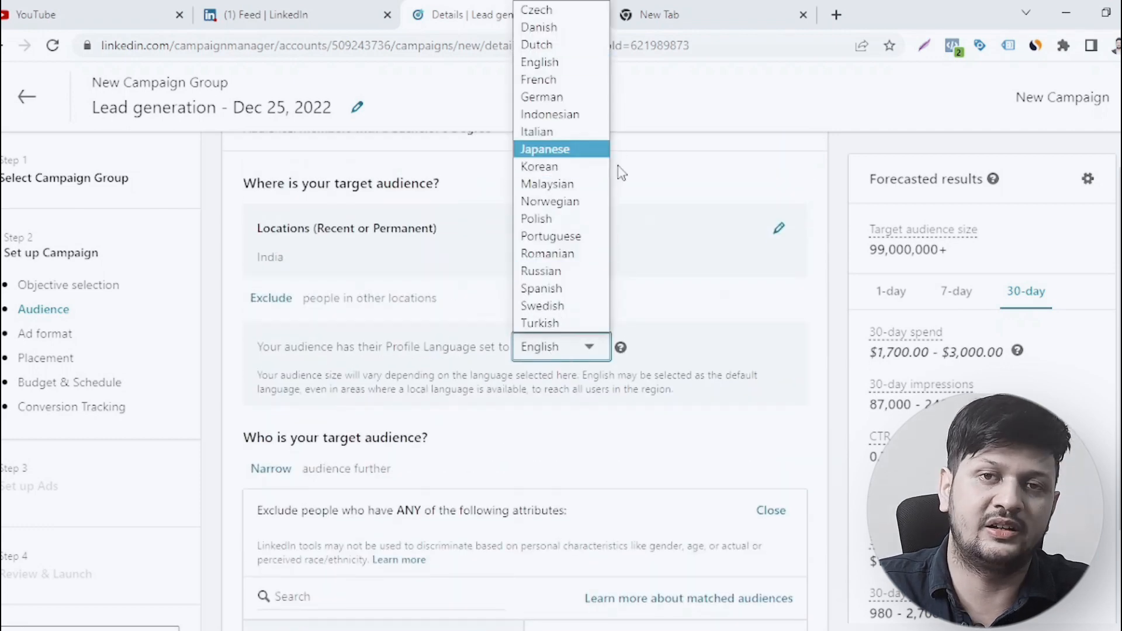
click(841, 197)
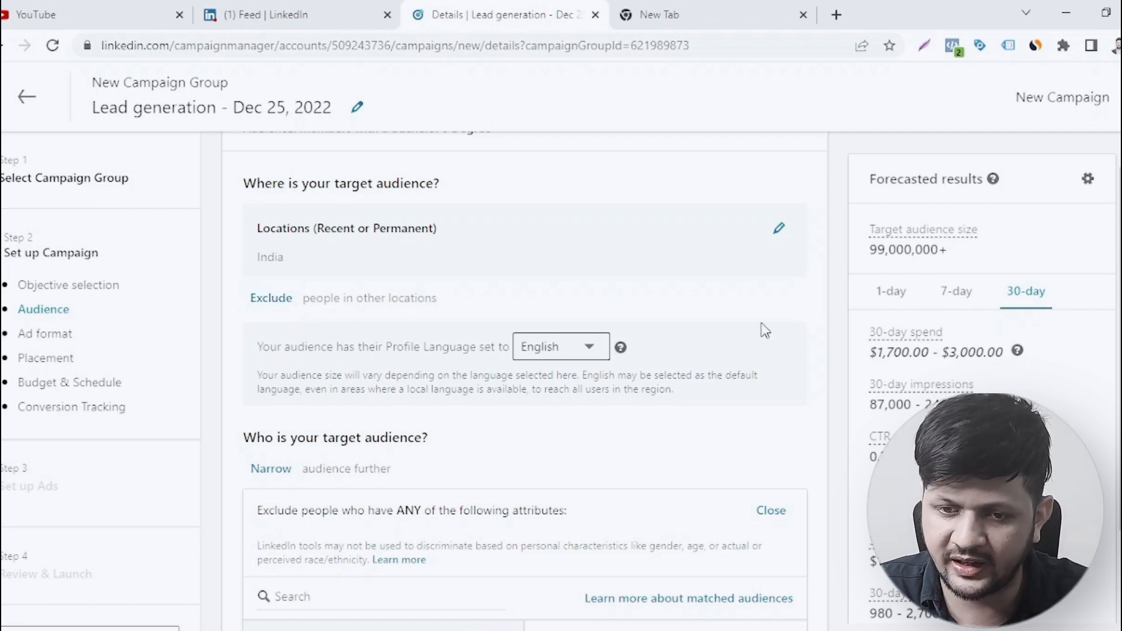
Examine the list upload and lookalike options among the audiences that can be excluded.
scroll(840, 314, down, 6)
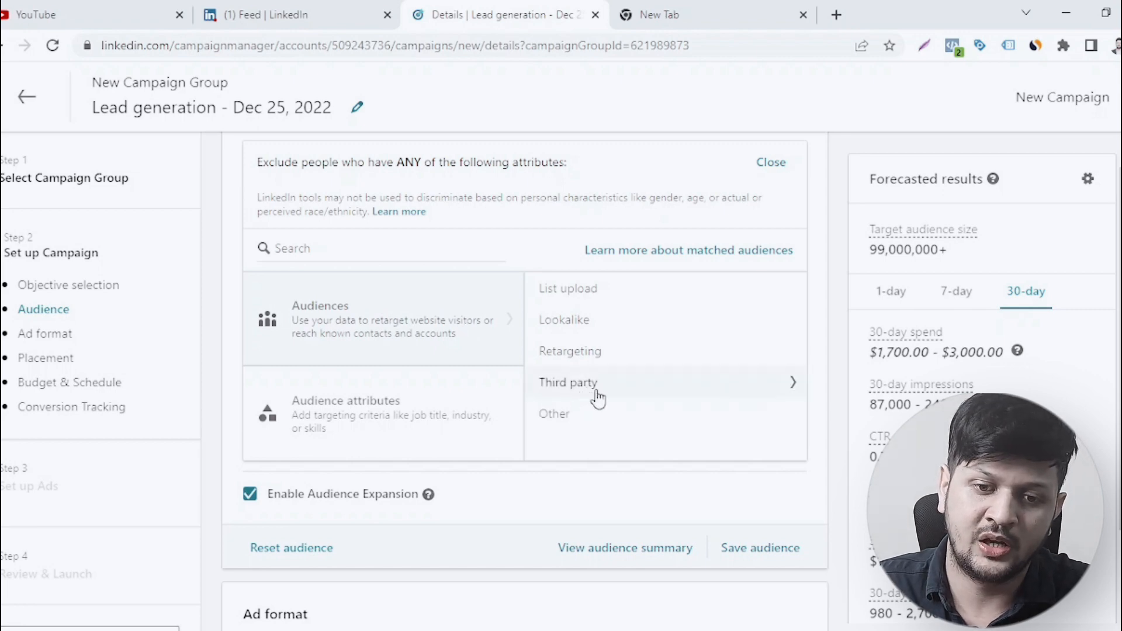
click(646, 302)
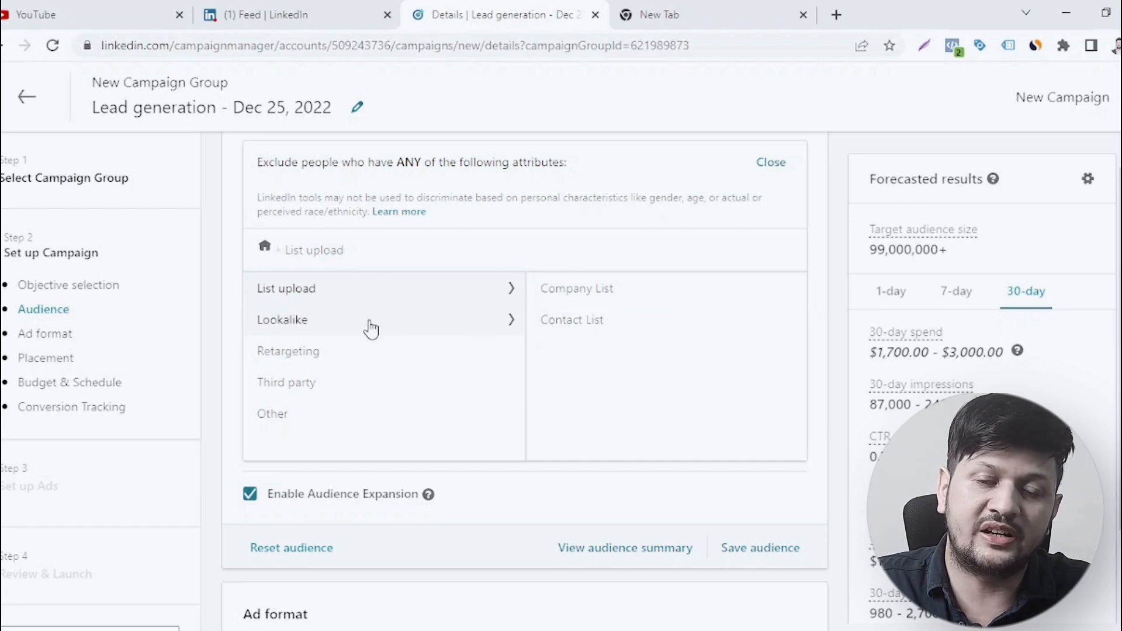
click(402, 323)
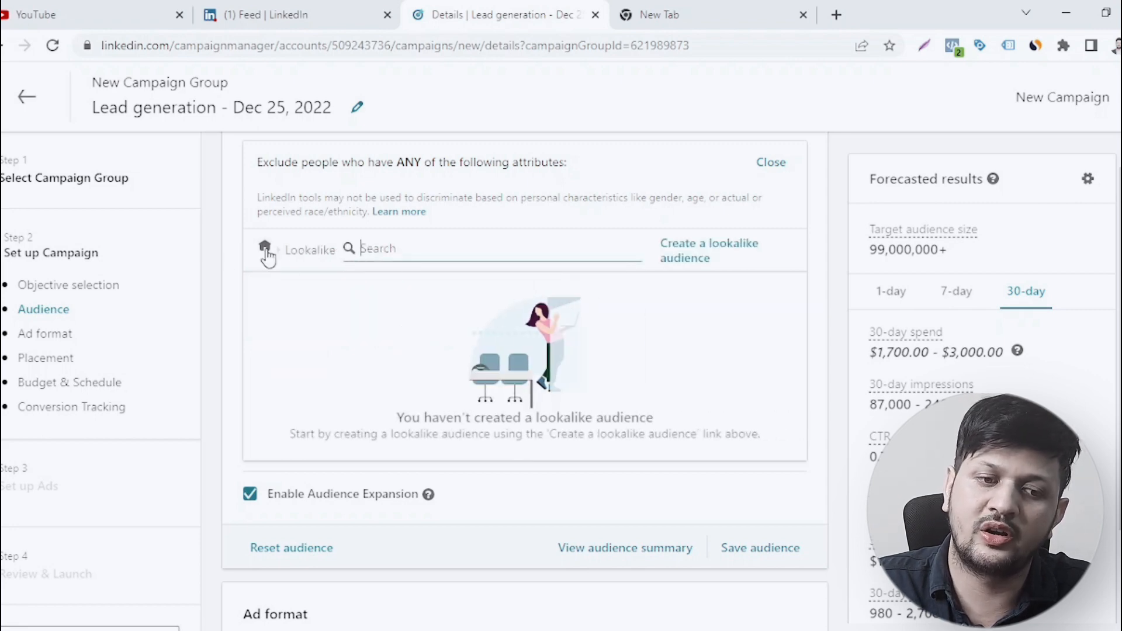
click(266, 252)
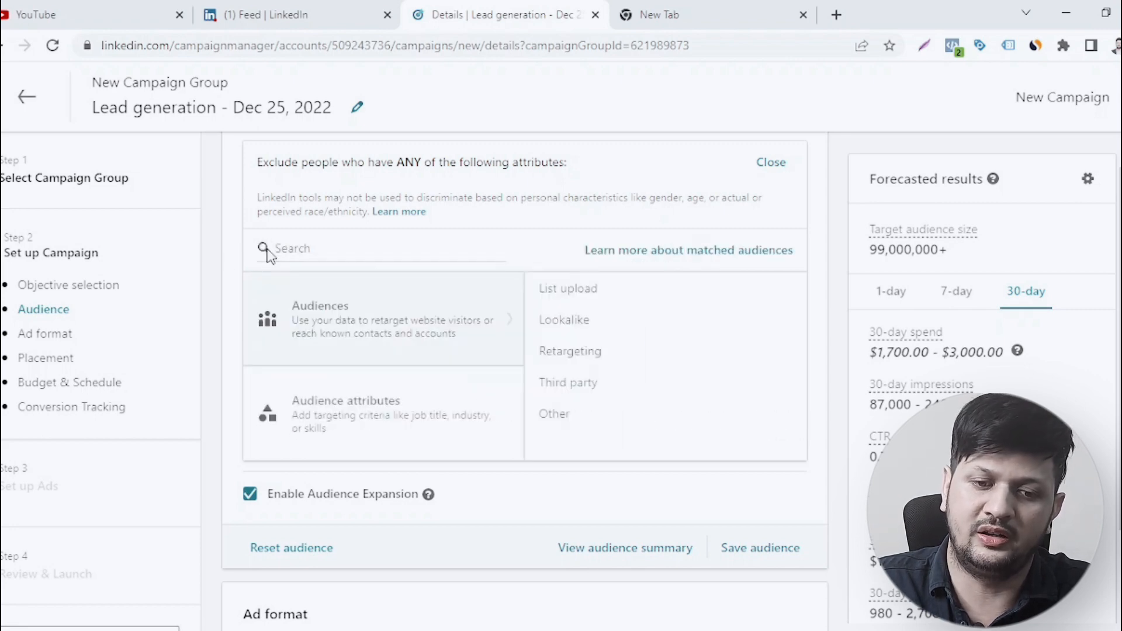
click(570, 322)
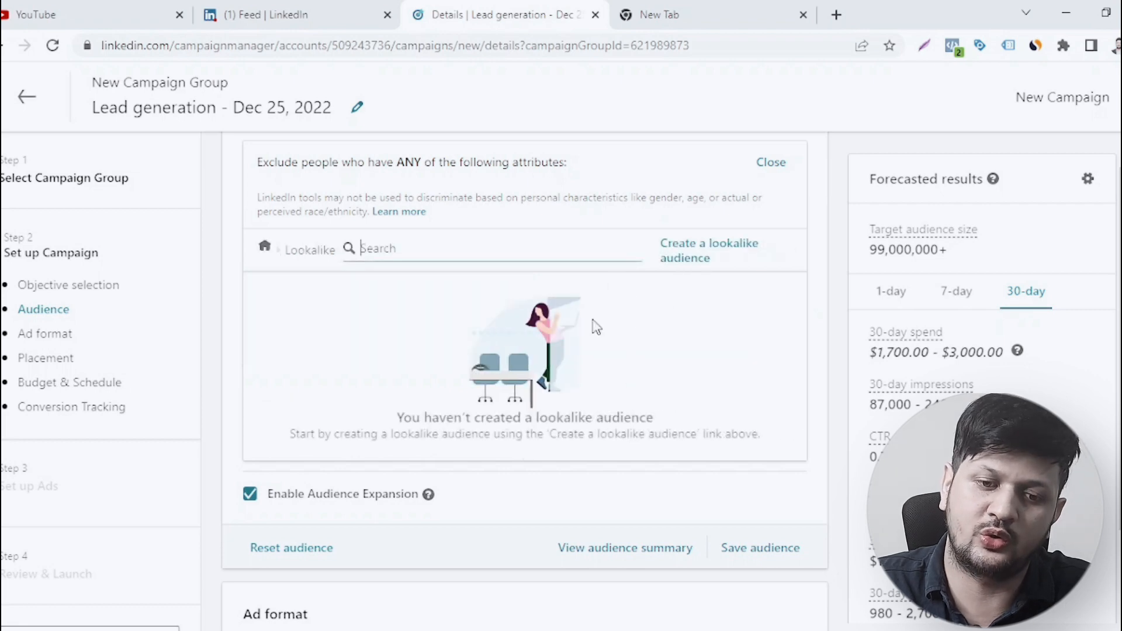
click(265, 247)
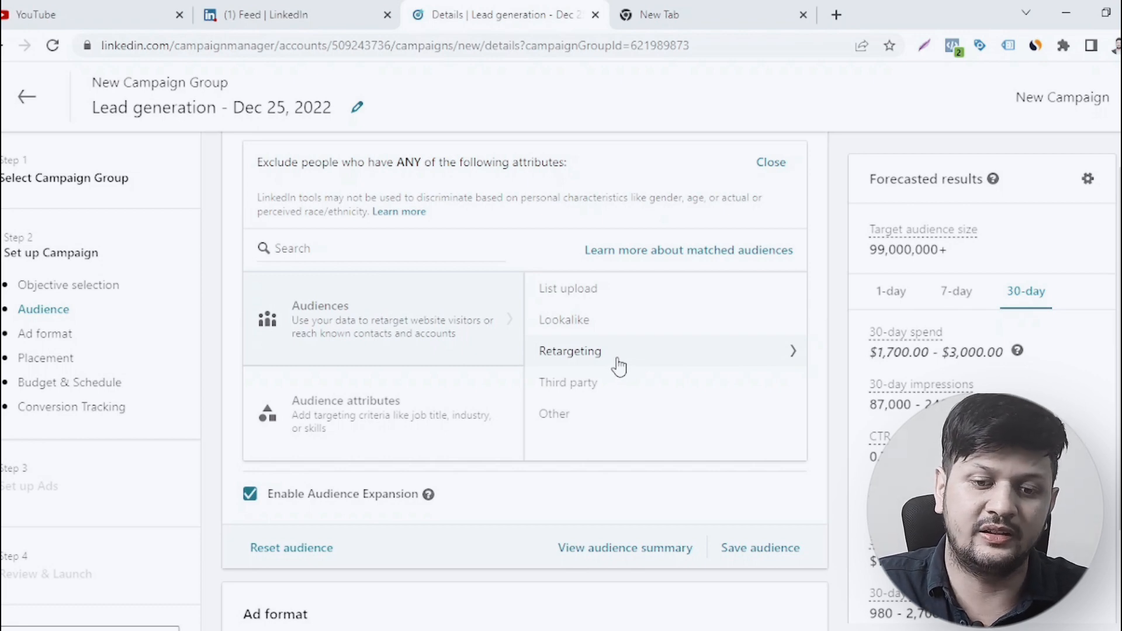
Examine the third-party contact and other audience options for exclusion, then return to the top level of the attribute picker.
click(634, 391)
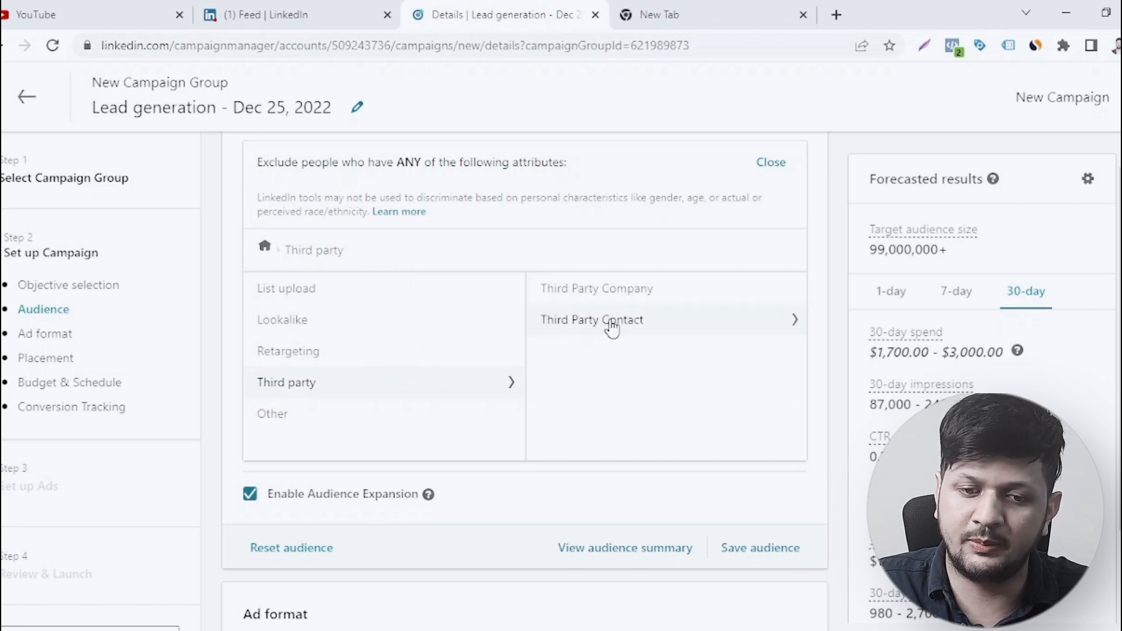
click(671, 321)
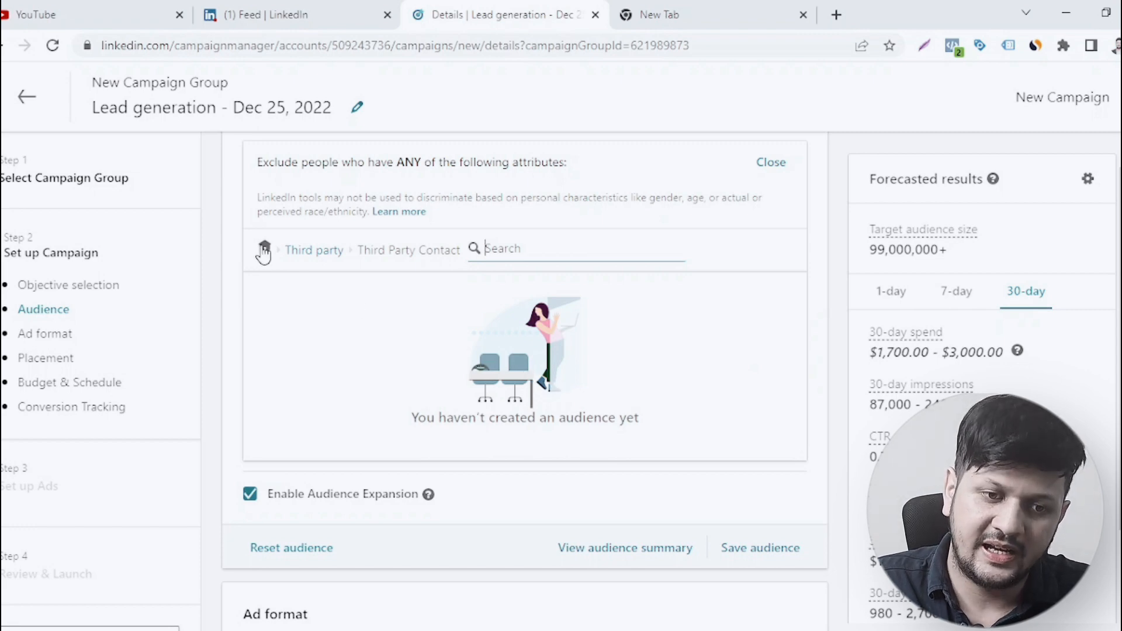
click(264, 250)
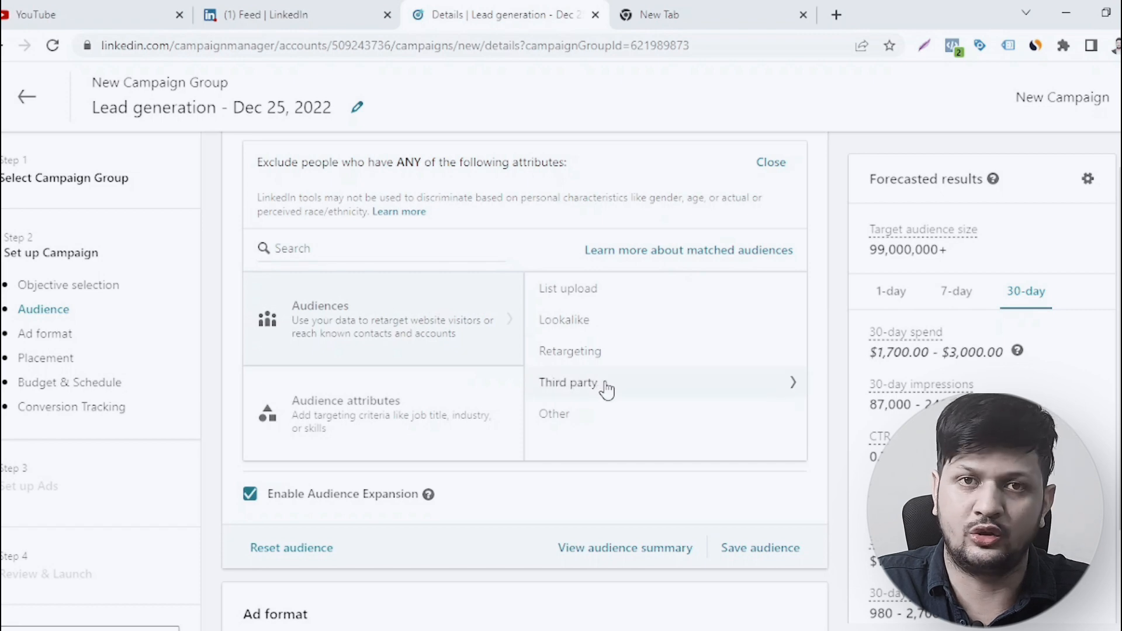
click(648, 417)
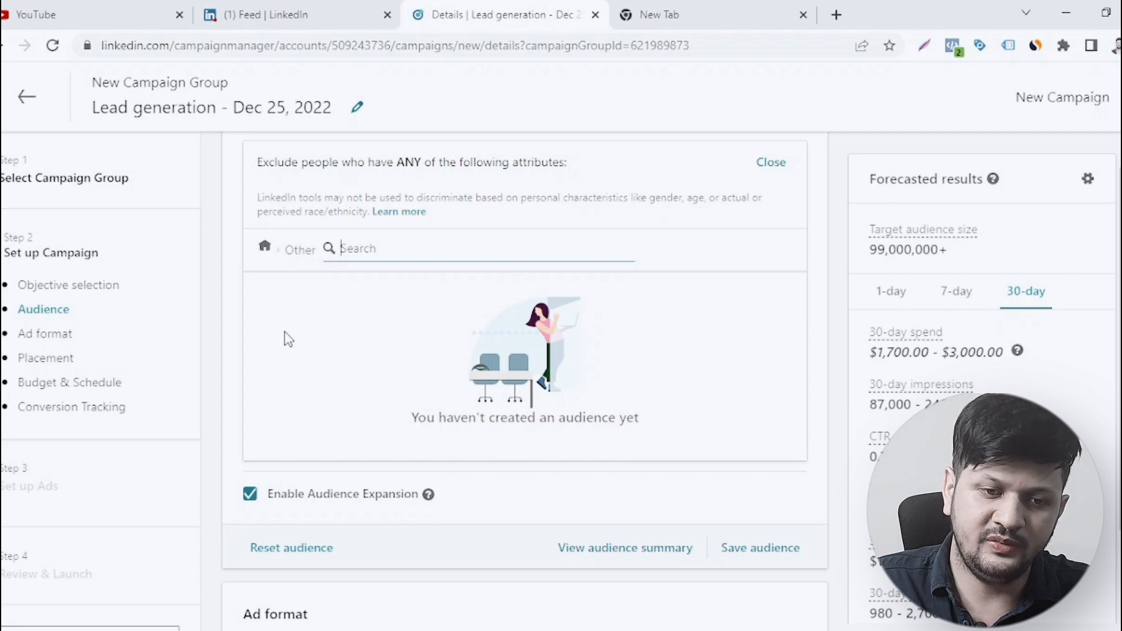
click(265, 246)
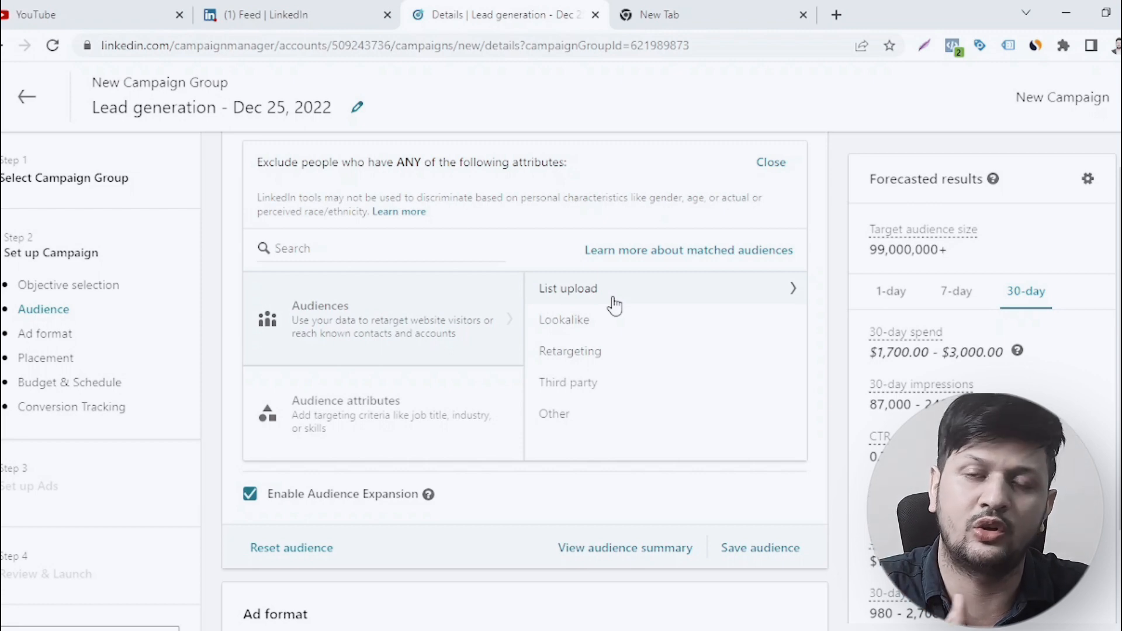
Browse the Company Category options under the audience's excludable company attributes and return to the company attribute list.
mouse_move(416, 418)
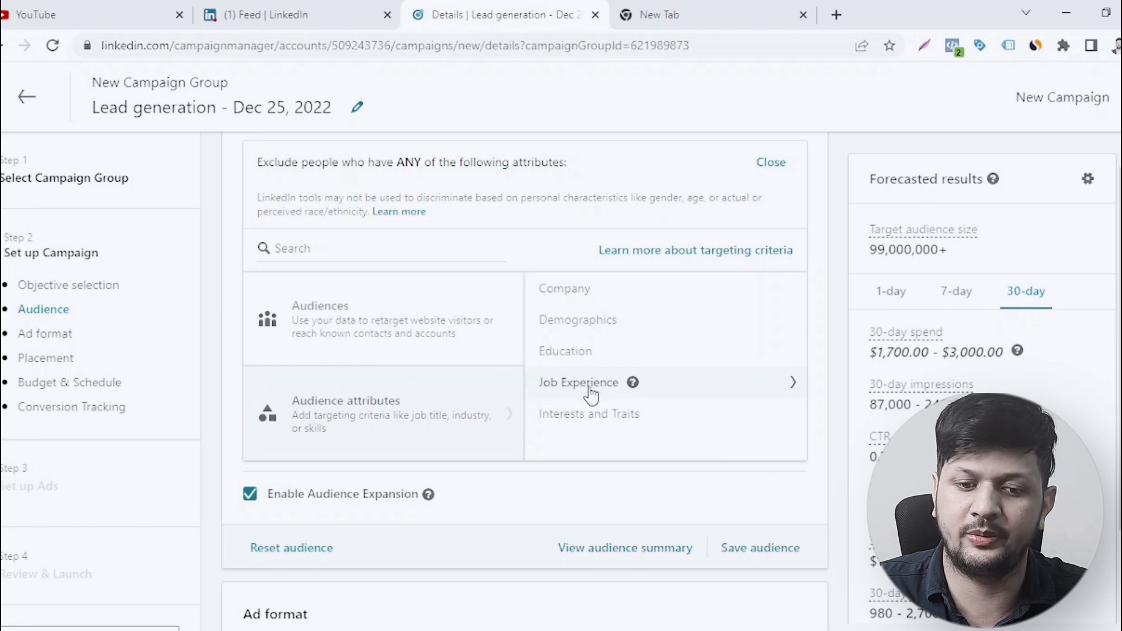
click(577, 295)
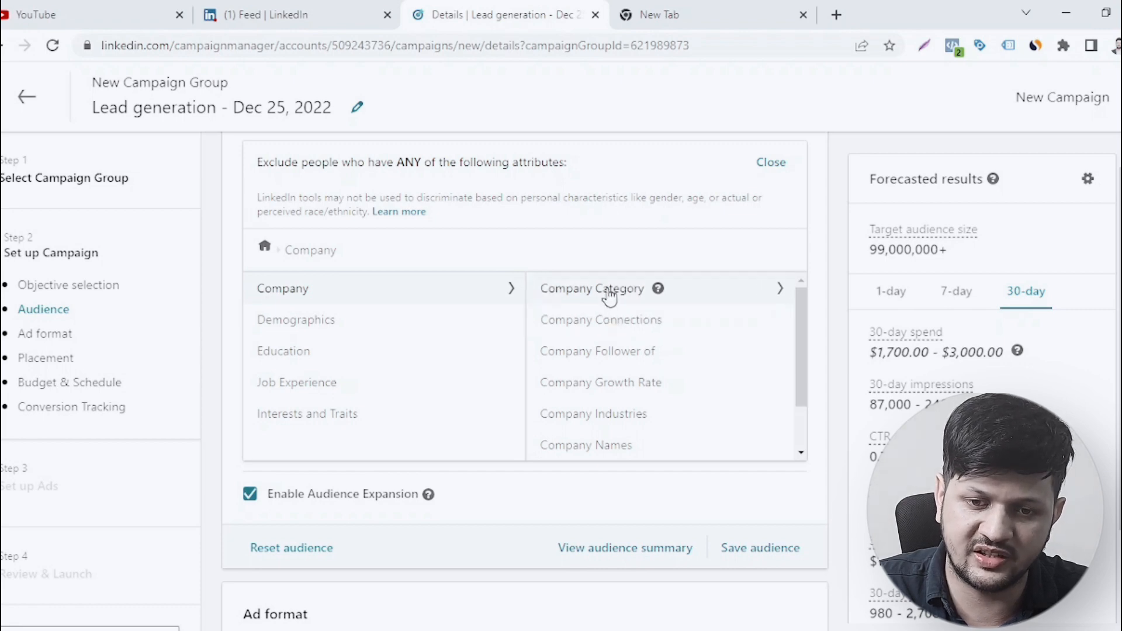
click(756, 295)
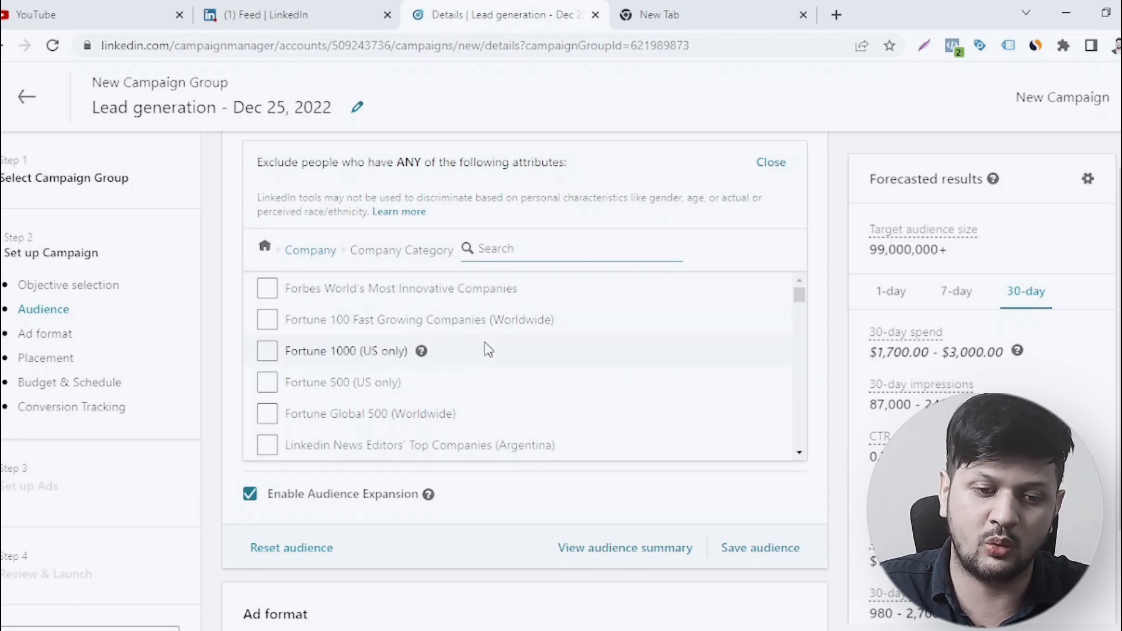
scroll(467, 362, down, 4)
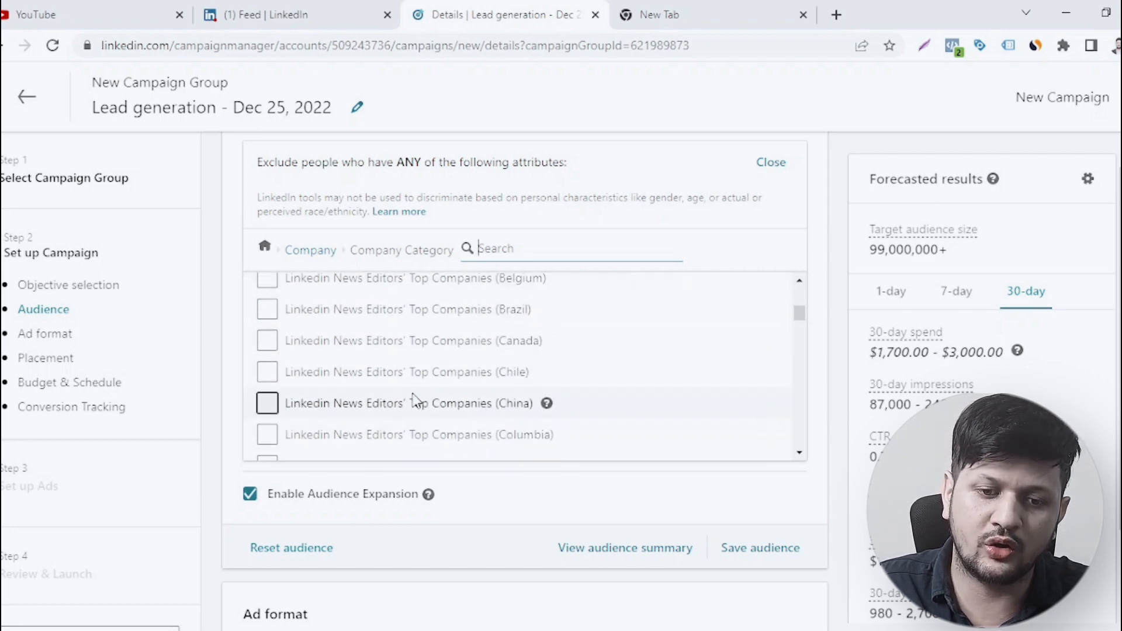
scroll(416, 402, down, 5)
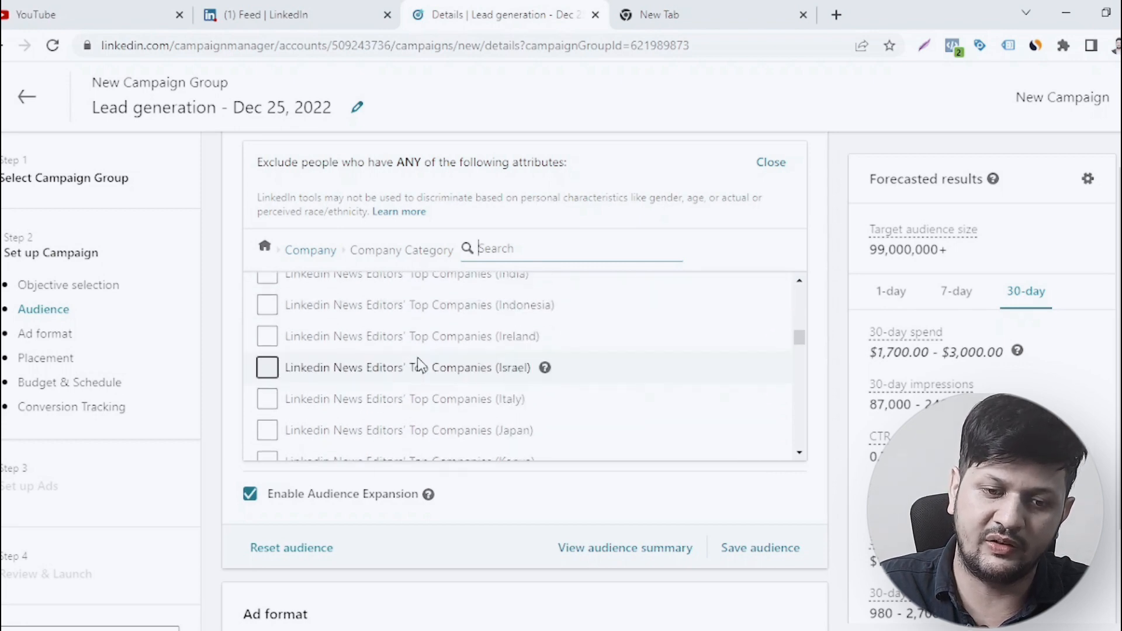
scroll(419, 366, down, 10)
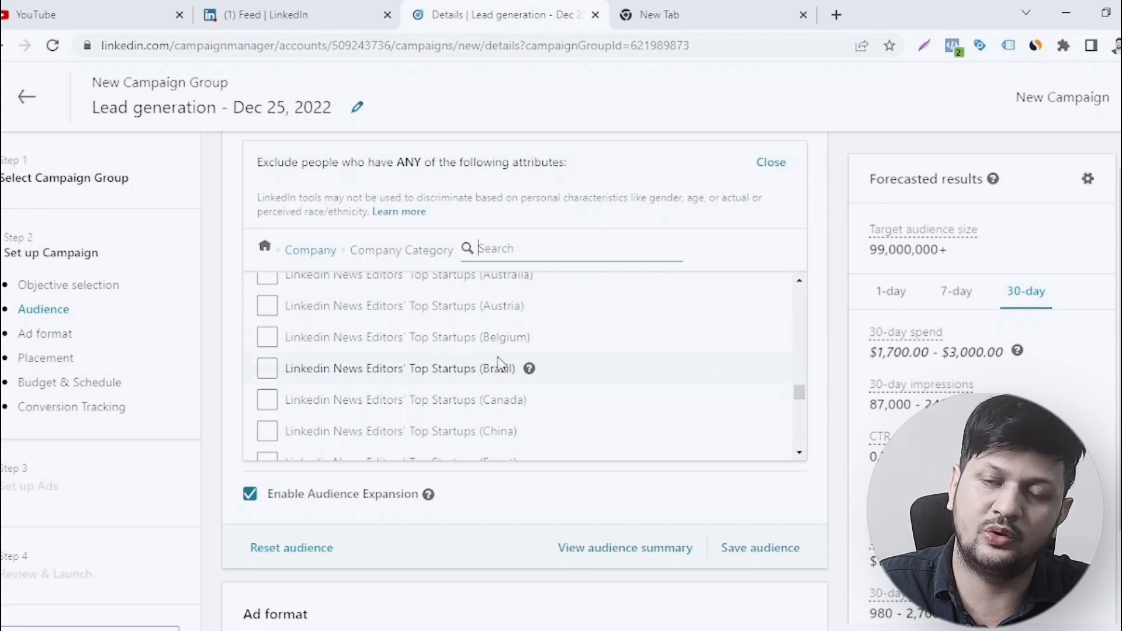
scroll(498, 322, up, 8)
click(311, 248)
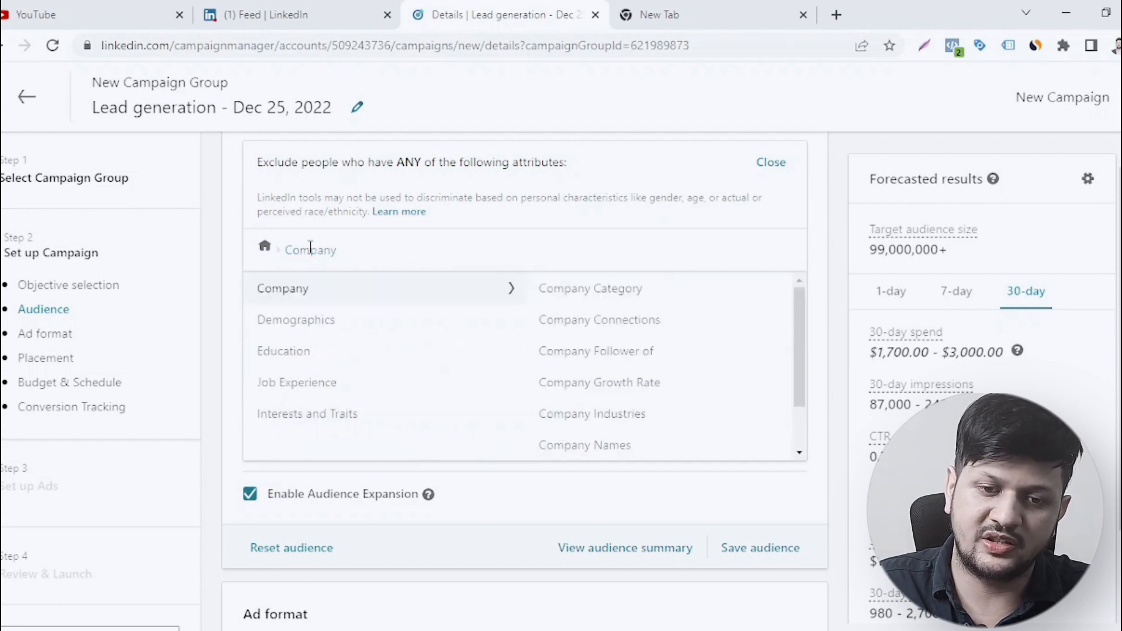
Examine the Company Connections and Company Growth Rate options for exclusion without selecting any.
click(612, 322)
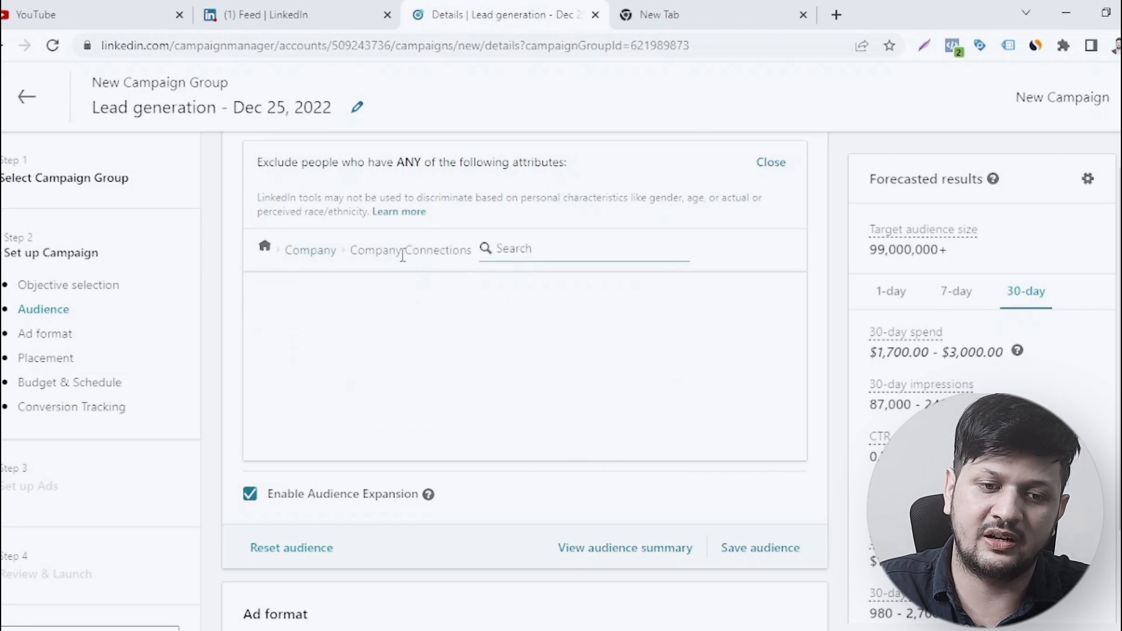
click(316, 253)
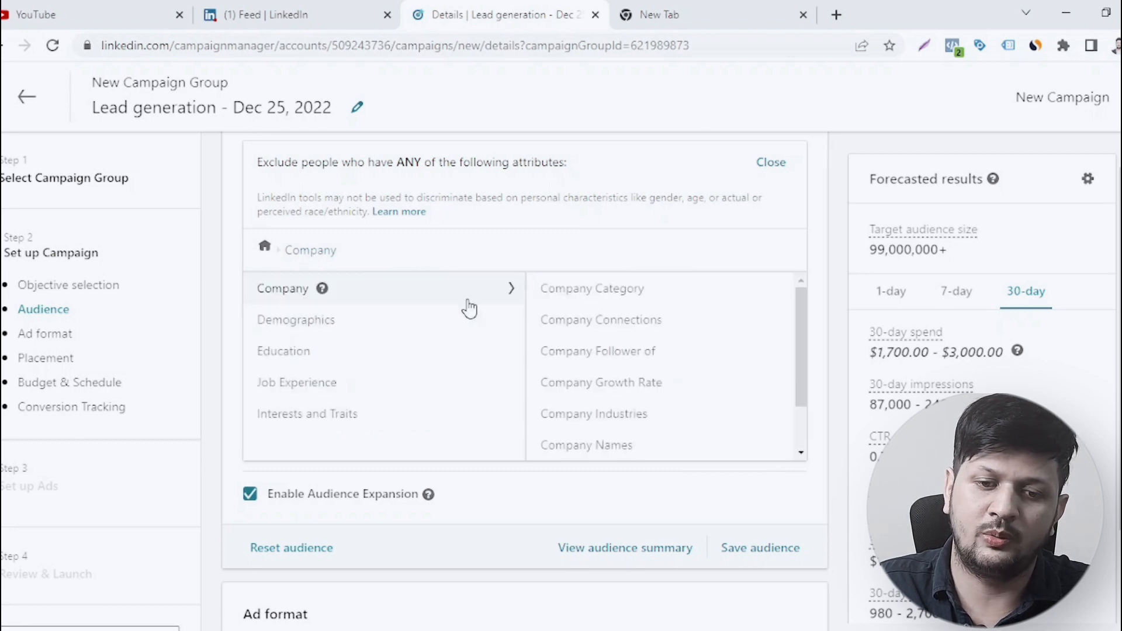
mouse_move(678, 326)
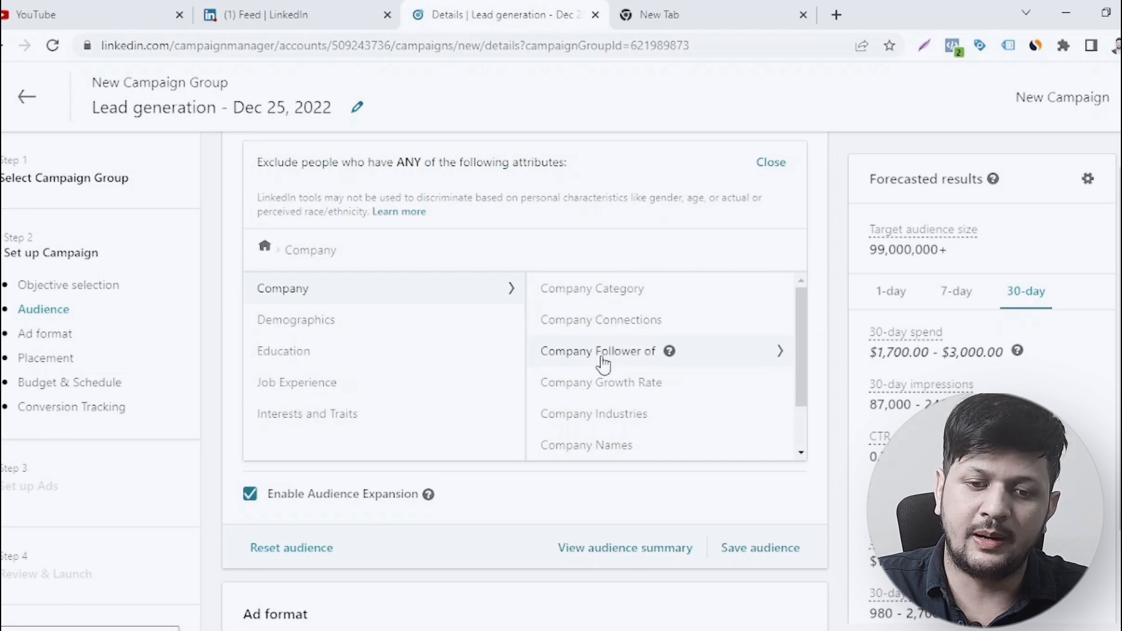
mouse_move(667, 363)
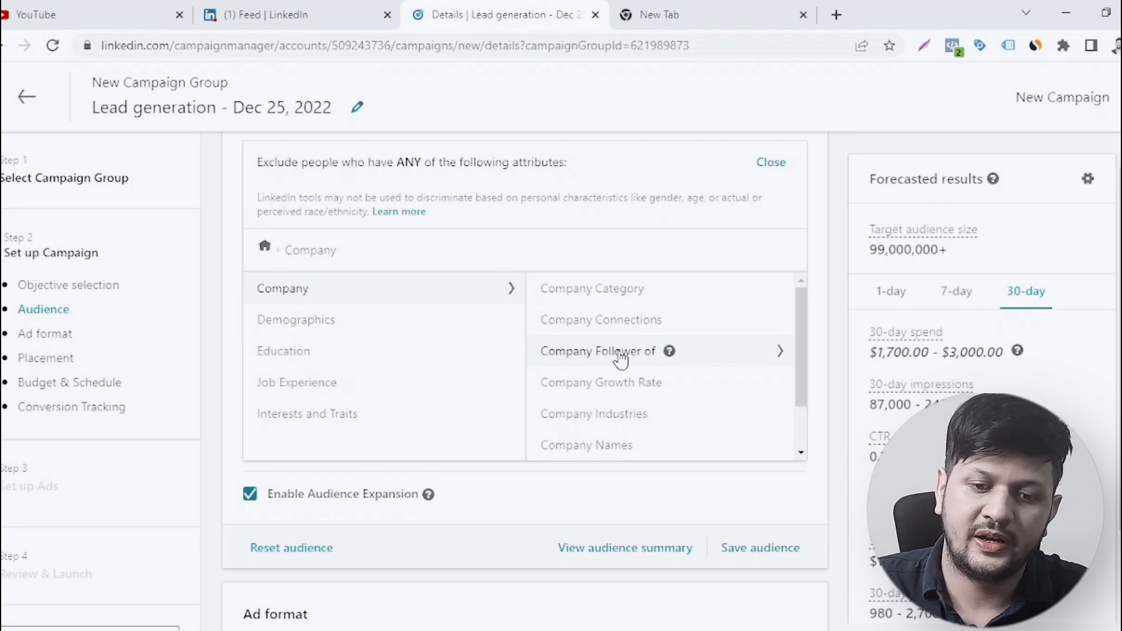
click(621, 388)
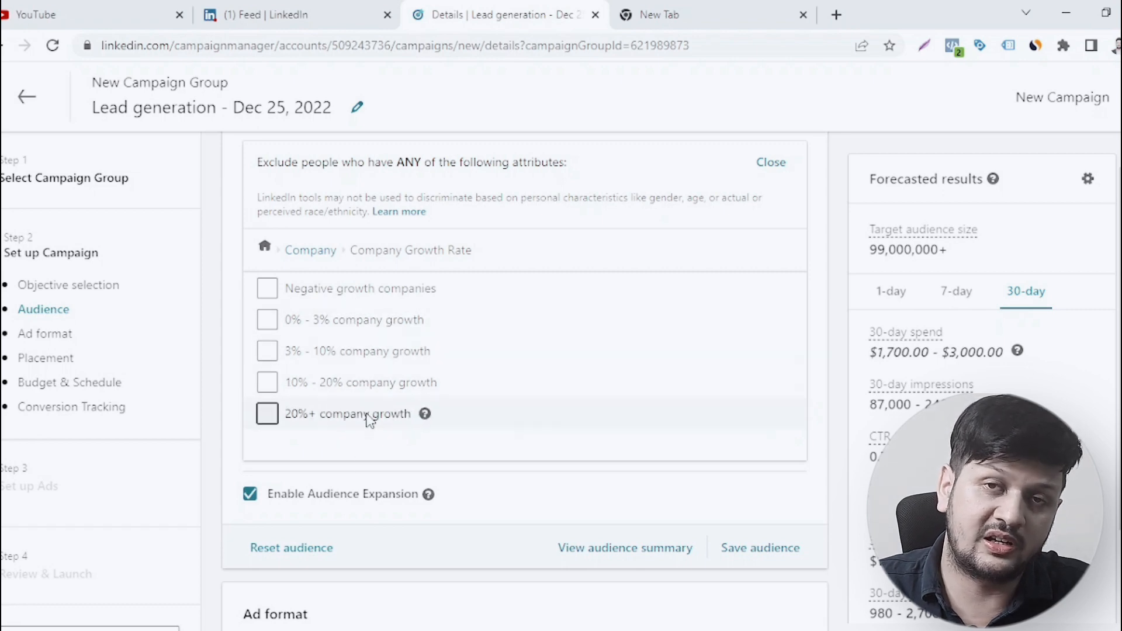
click(310, 251)
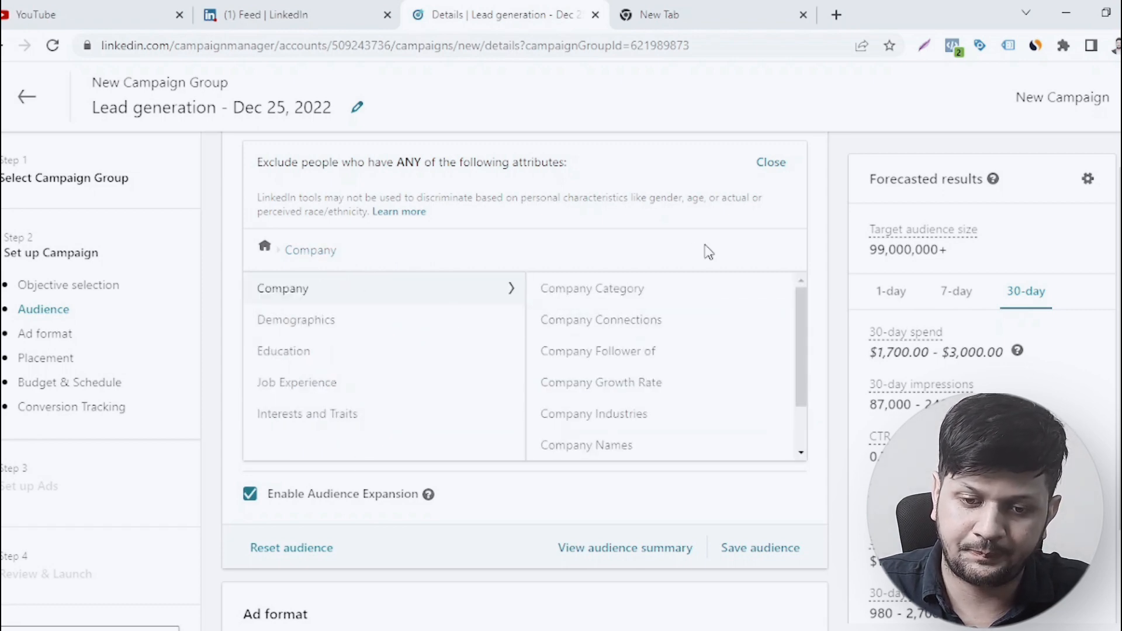
Browse the Company Industries that can be excluded and return to the company attribute list.
click(623, 416)
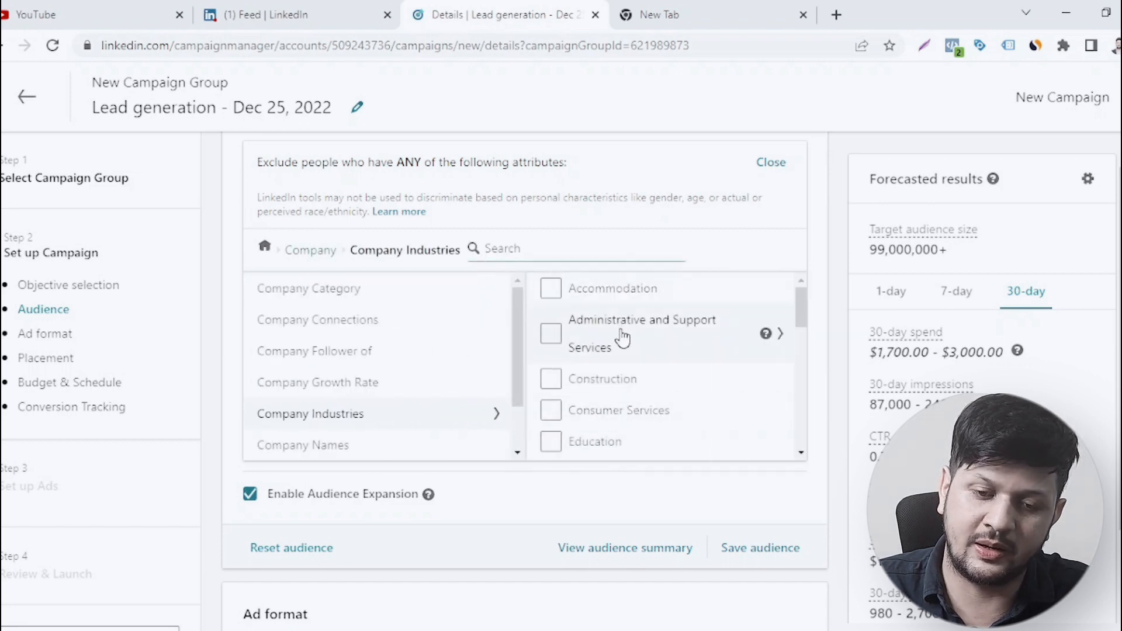
scroll(623, 350, down, 5)
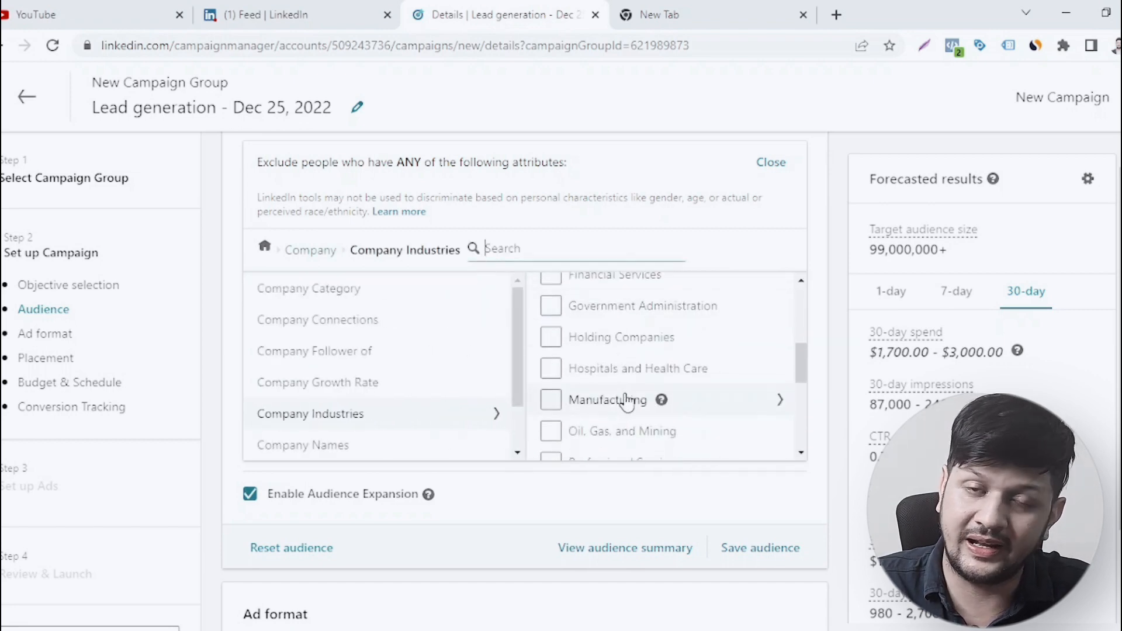
click(321, 250)
Search the excludable Company Names for "apple" and go back to the company attributes without selecting a company.
scroll(613, 398, down, 2)
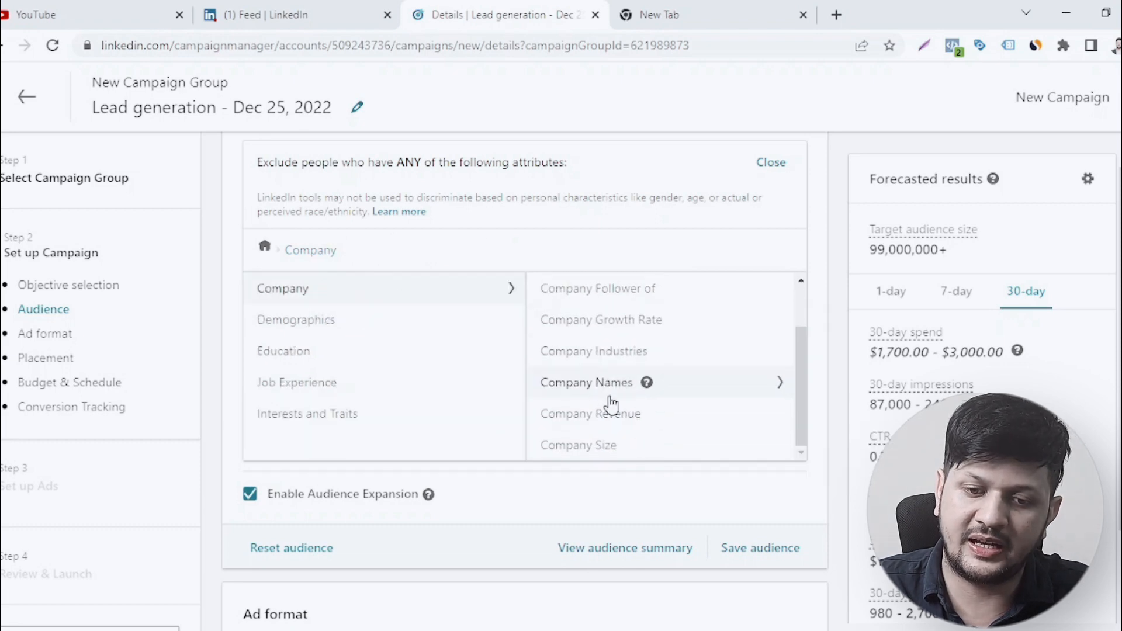
click(608, 395)
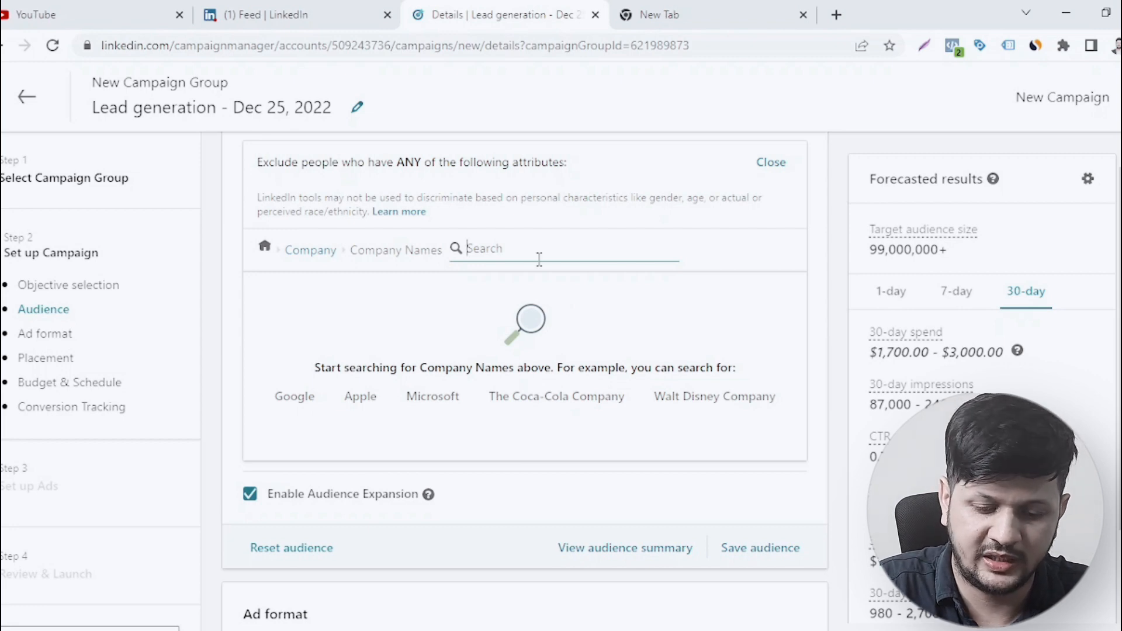
text(apple)
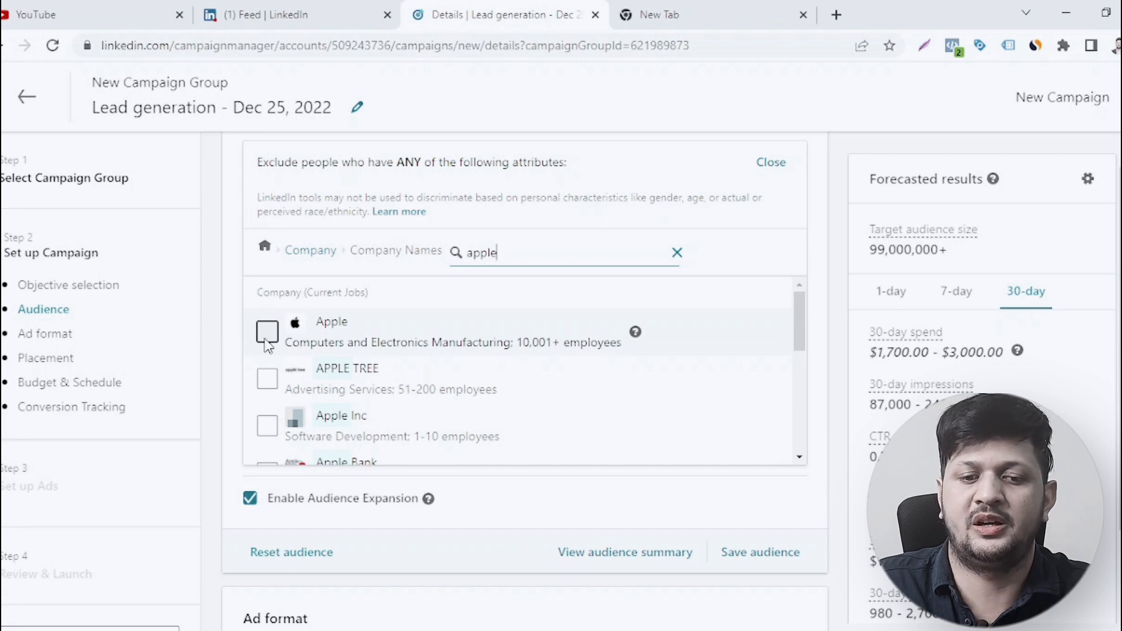
click(323, 256)
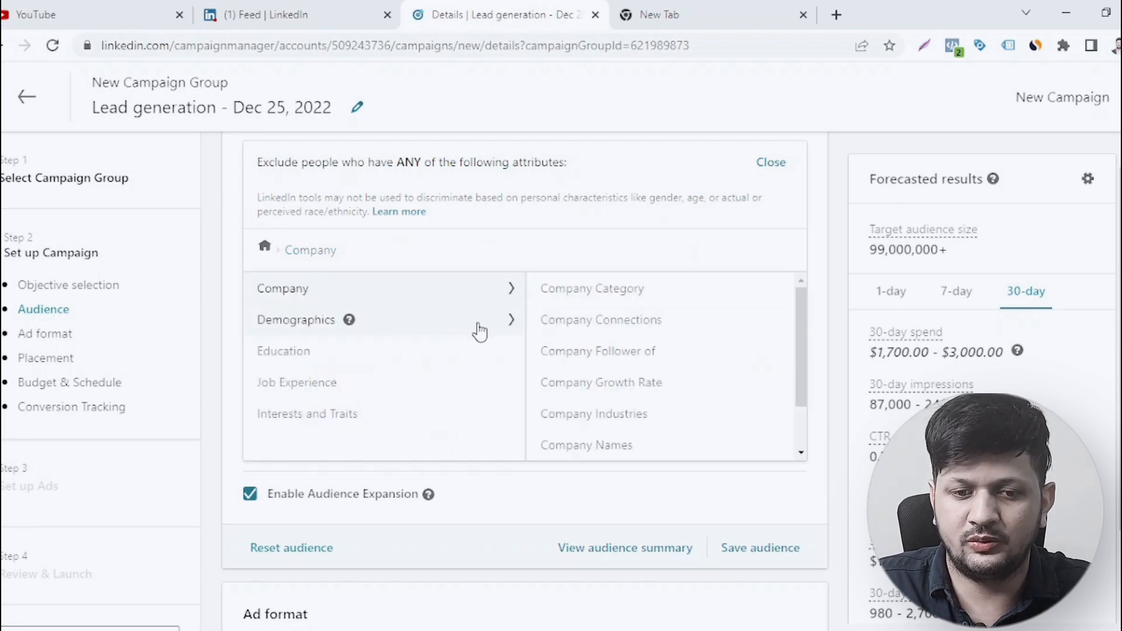
Examine the Company Revenue ranges available for exclusion and return to the company attributes without selecting one.
scroll(634, 421, down, 2)
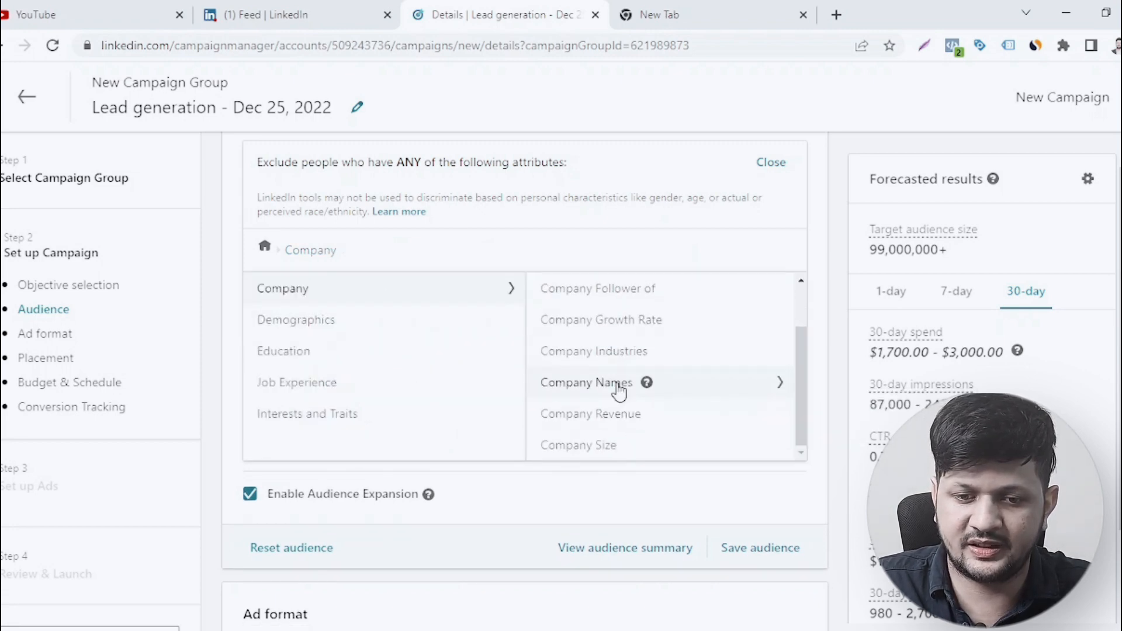
click(618, 419)
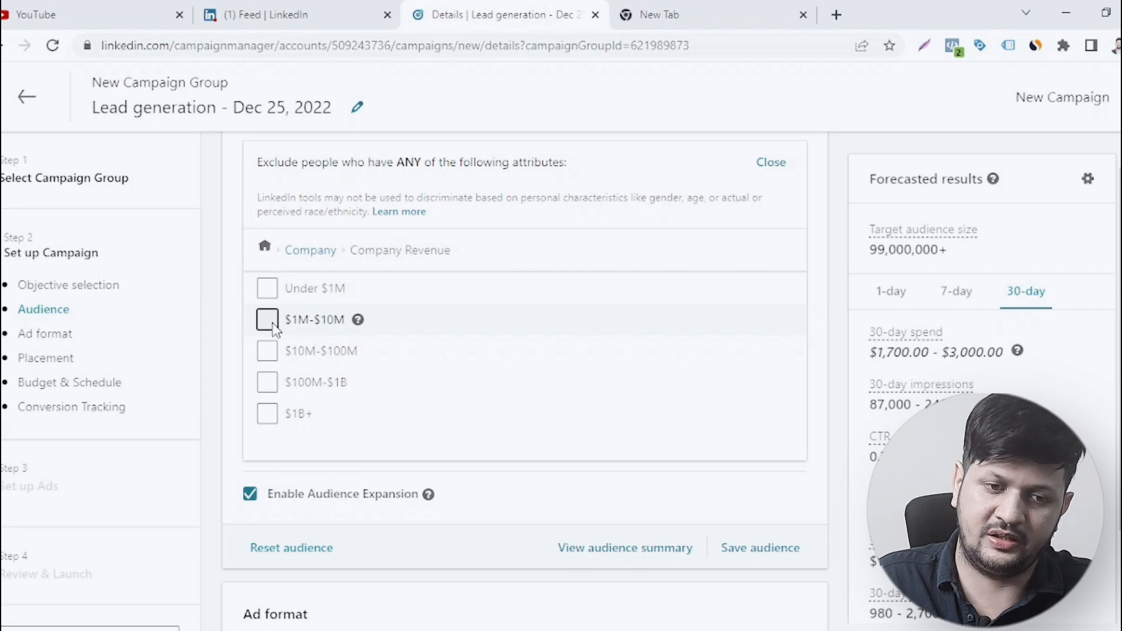
click(323, 251)
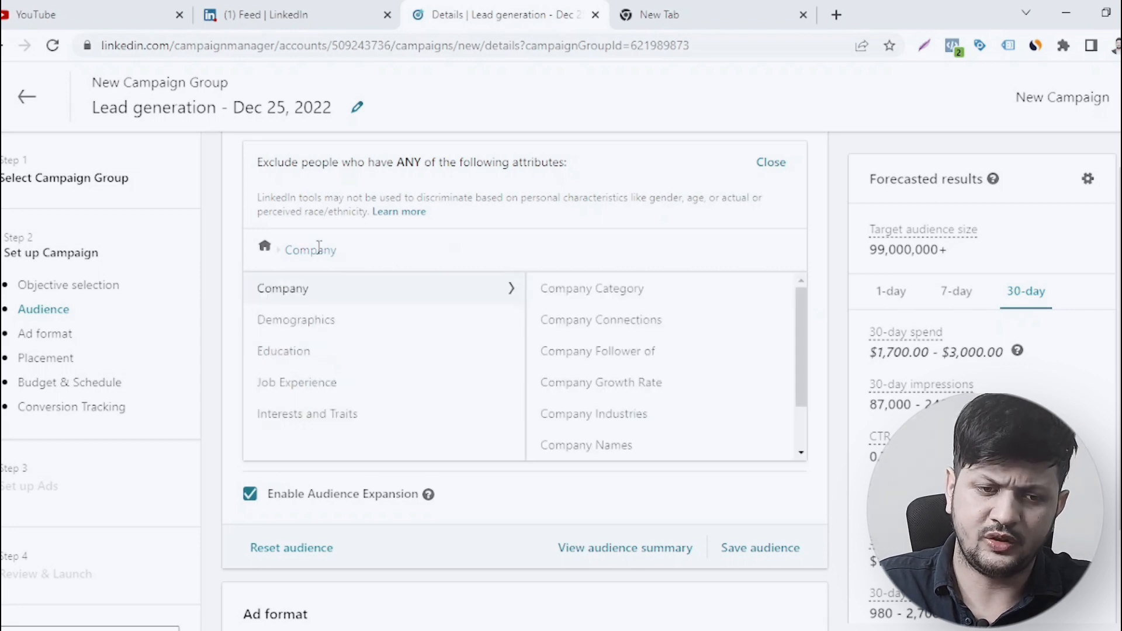
Examine the Company Size ranges available for exclusion and return to the company attributes without selecting one.
scroll(602, 339, down, 1)
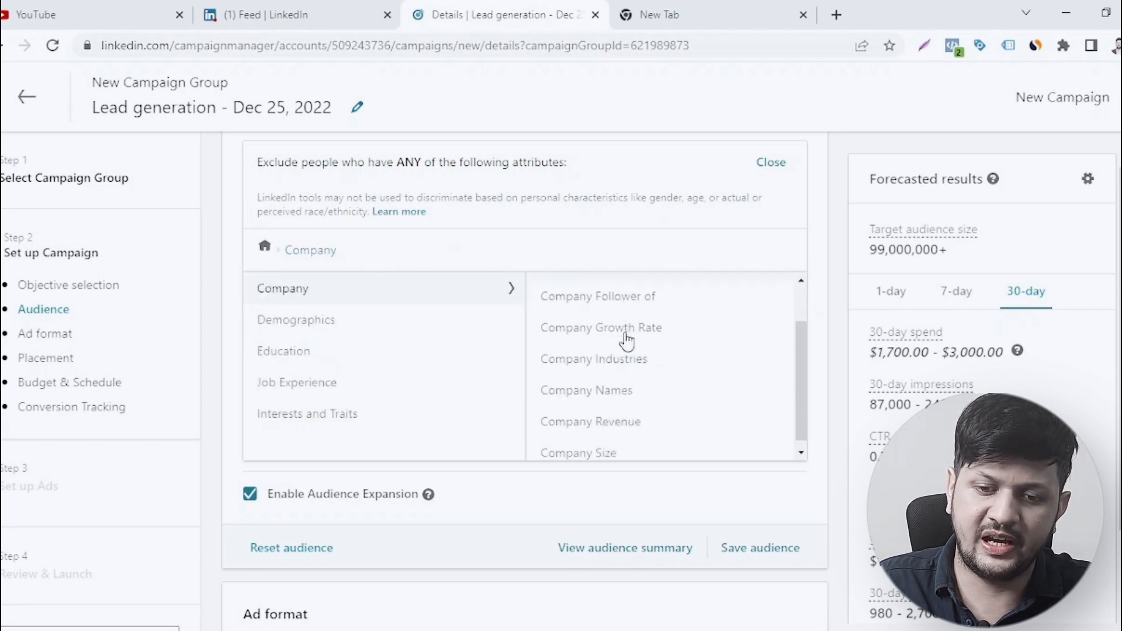
click(600, 447)
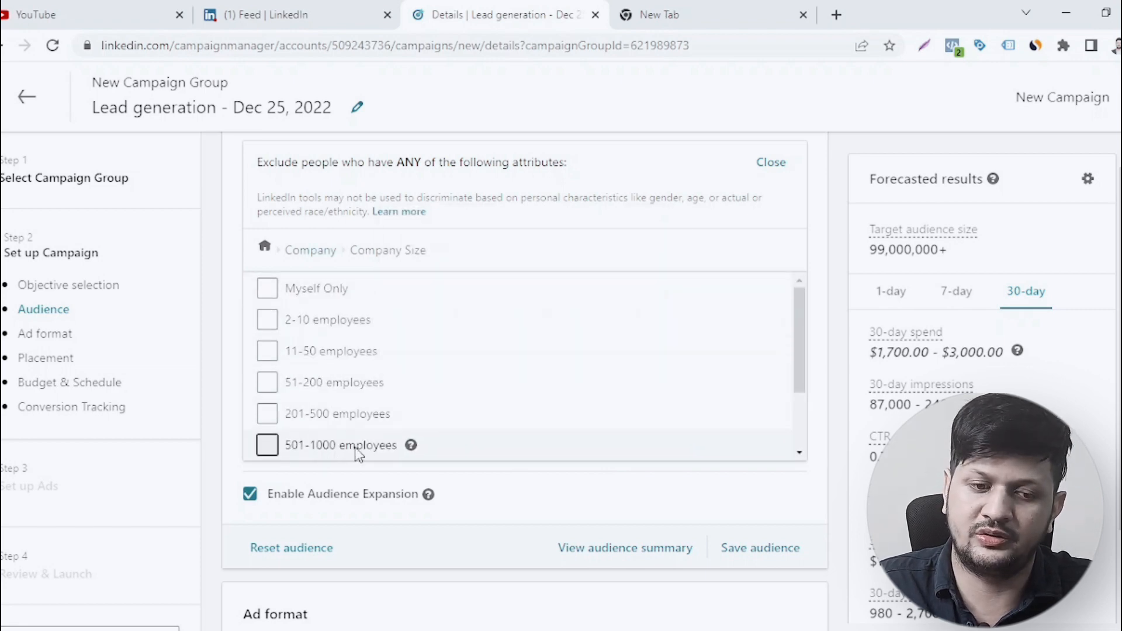
scroll(354, 453, down, 2)
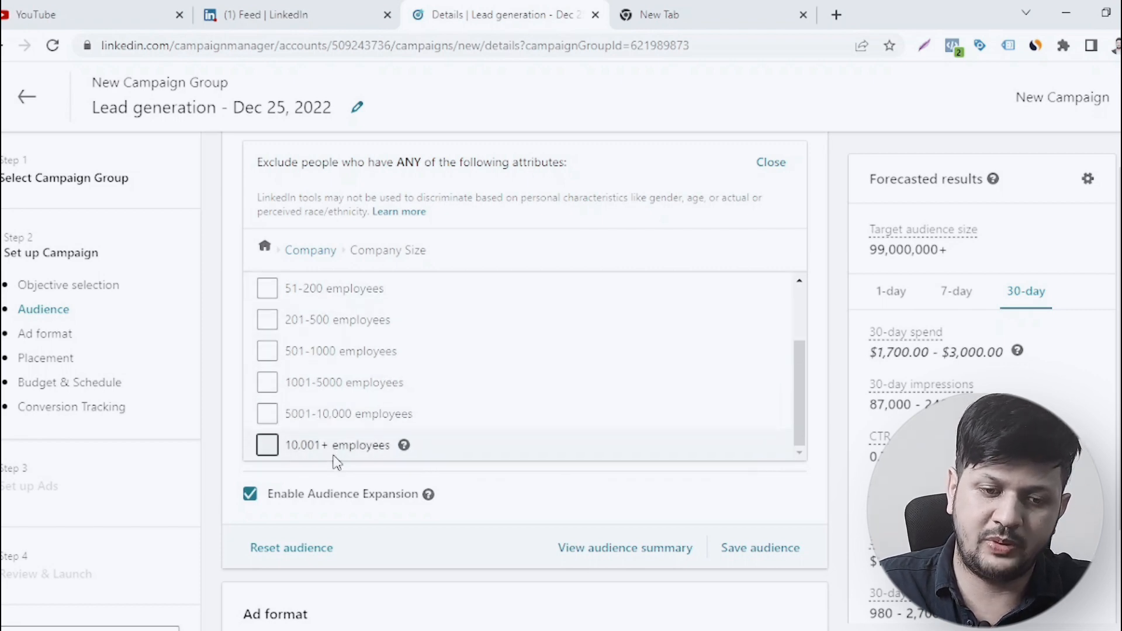
scroll(338, 409, up, 3)
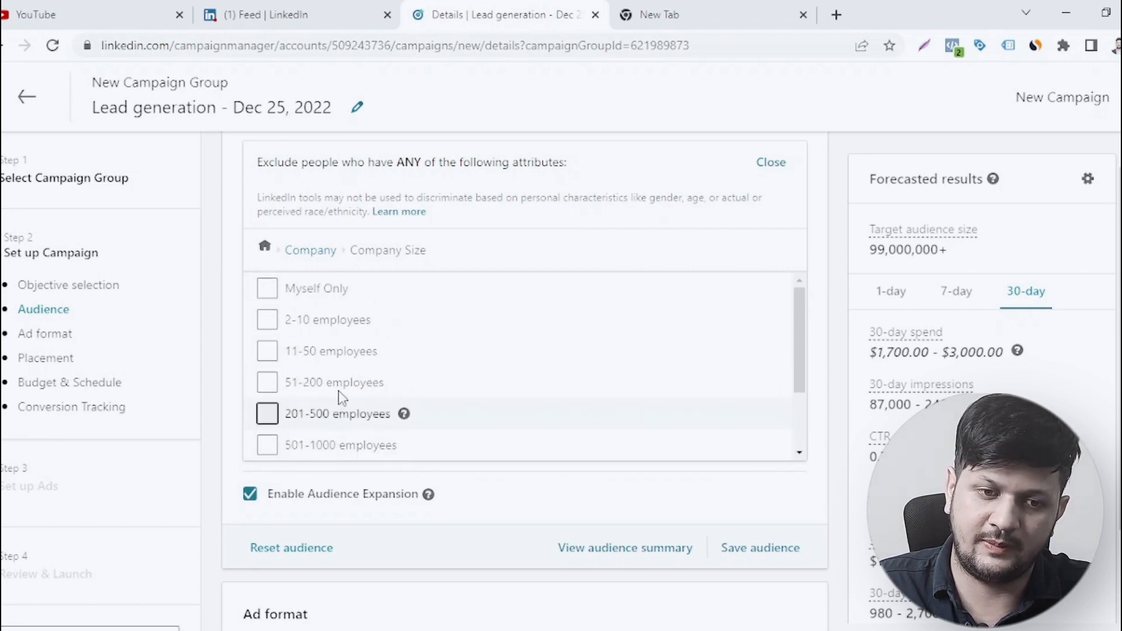
click(294, 258)
scroll(579, 351, down, 2)
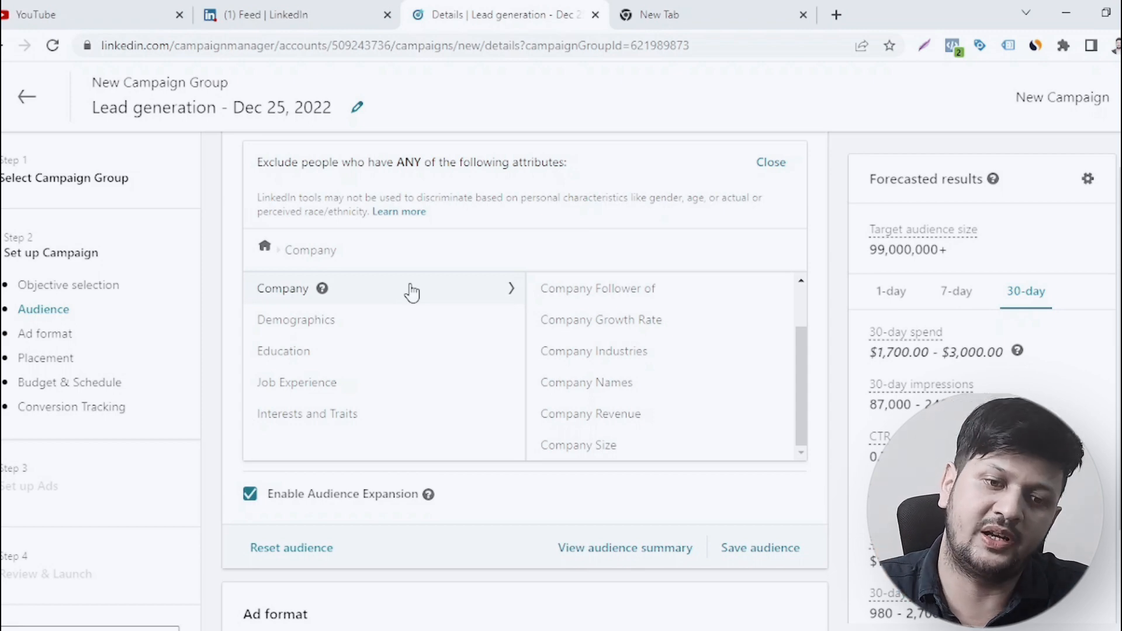
Examine the Demographics exclusion attributes and read the explanation for Member Age.
click(388, 325)
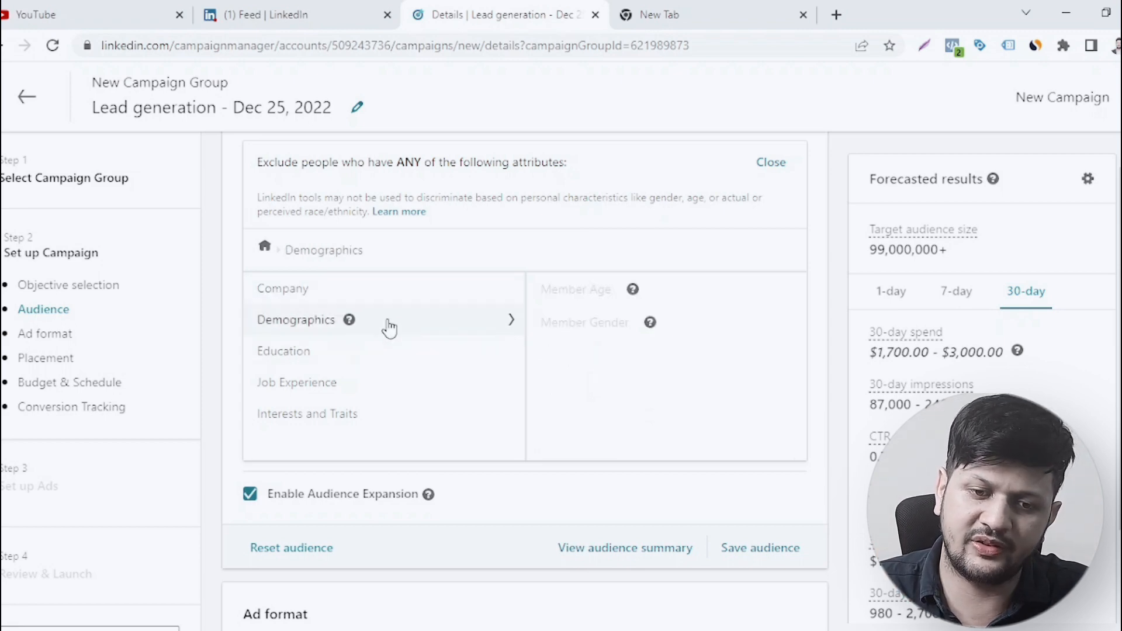
mouse_move(639, 298)
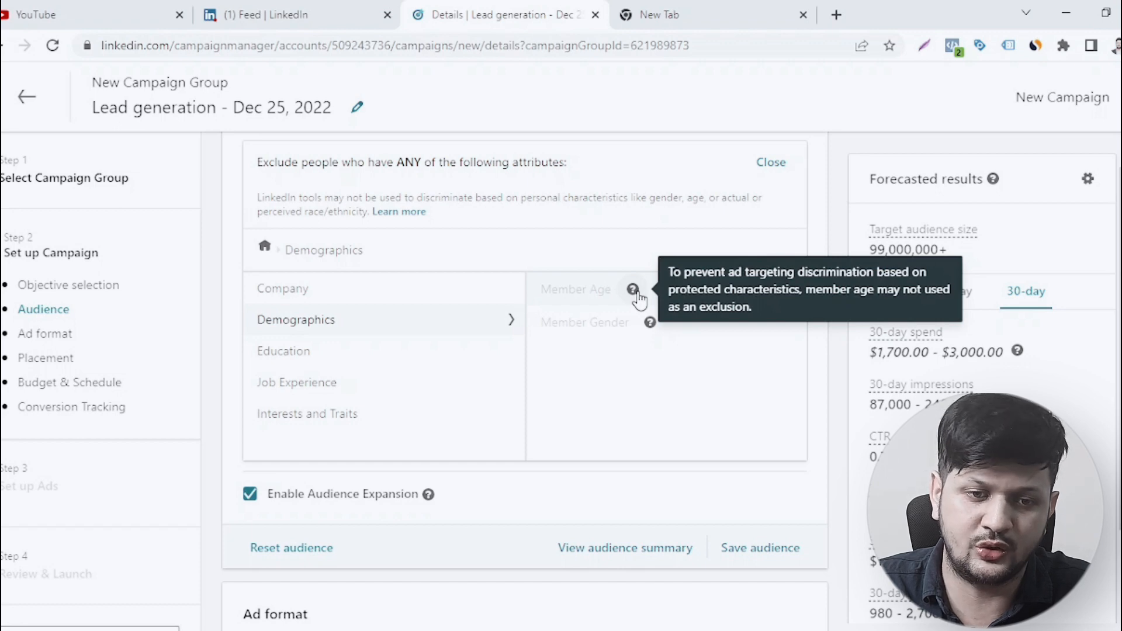
scroll(488, 406, up, 5)
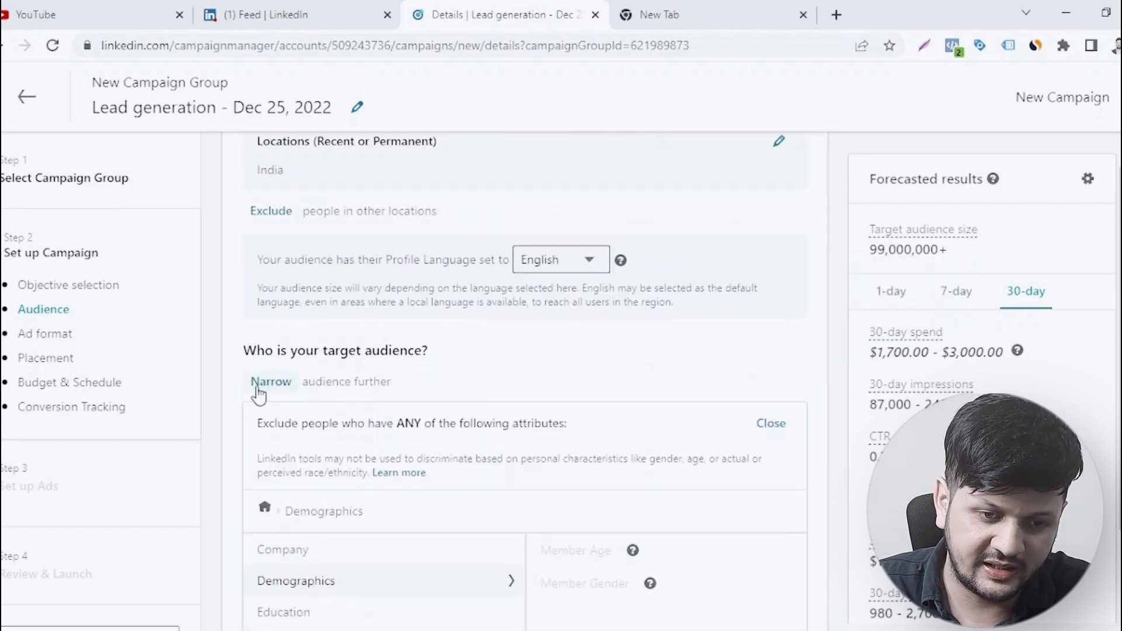
scroll(453, 373, down, 5)
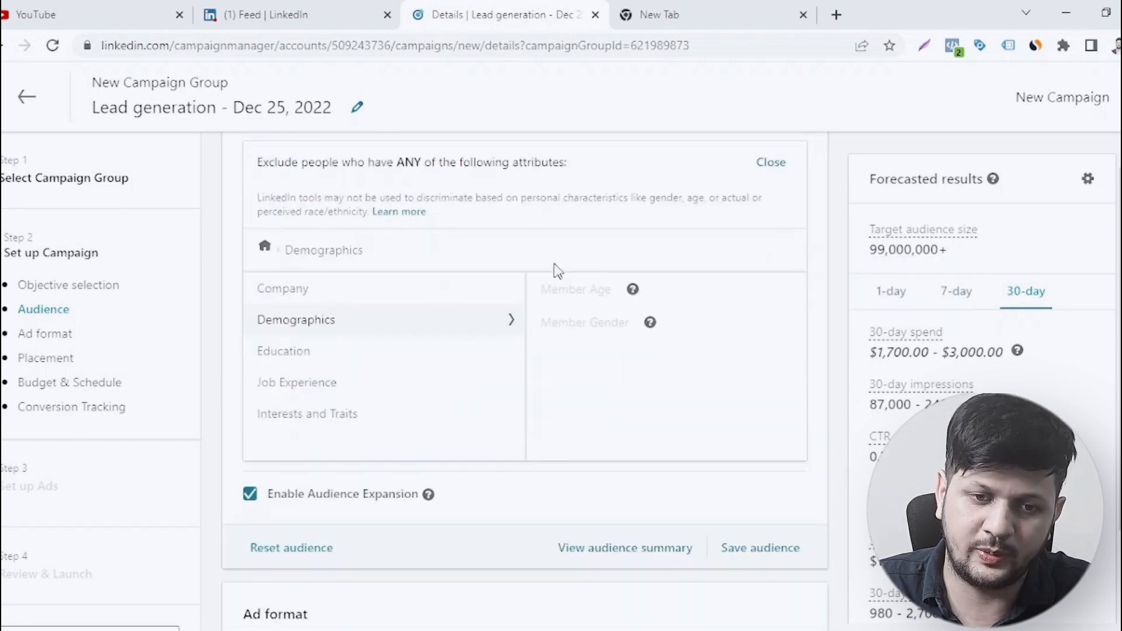
Switch from excluding people to narrowing the target audience and open the Demographics group of the audience attributes.
scroll(557, 270, up, 2)
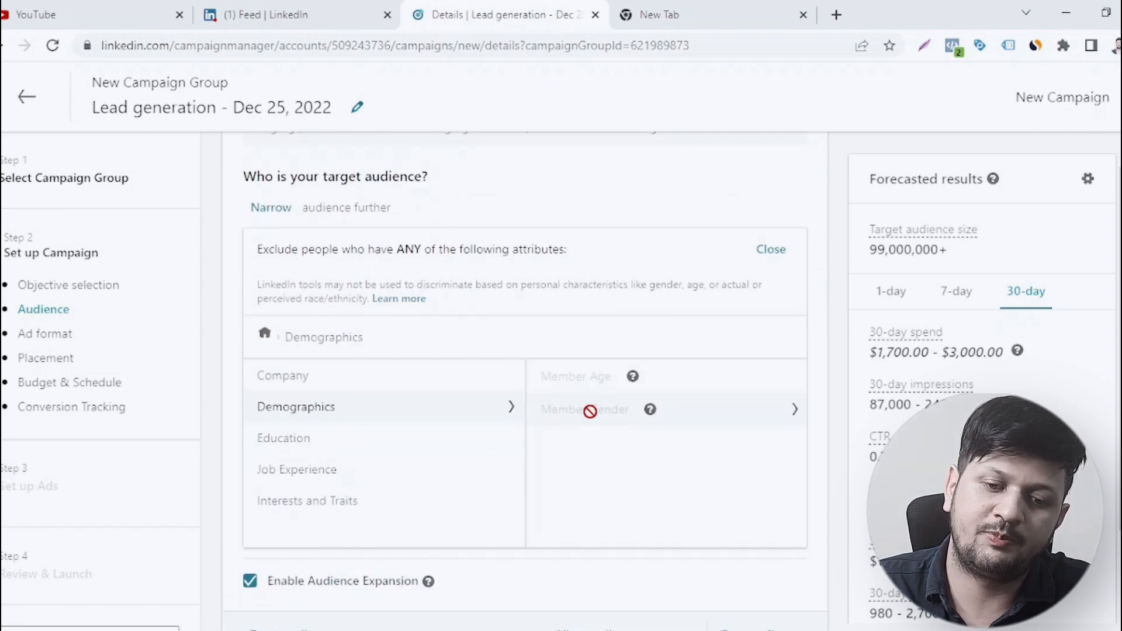
scroll(327, 463, up, 2)
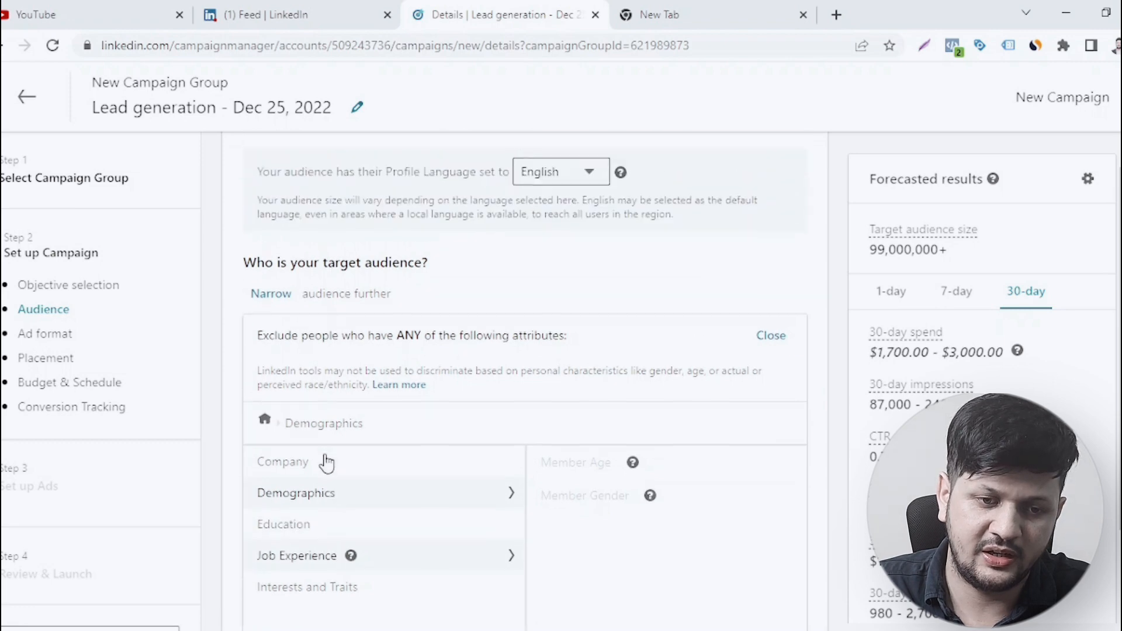
scroll(327, 463, up, 4)
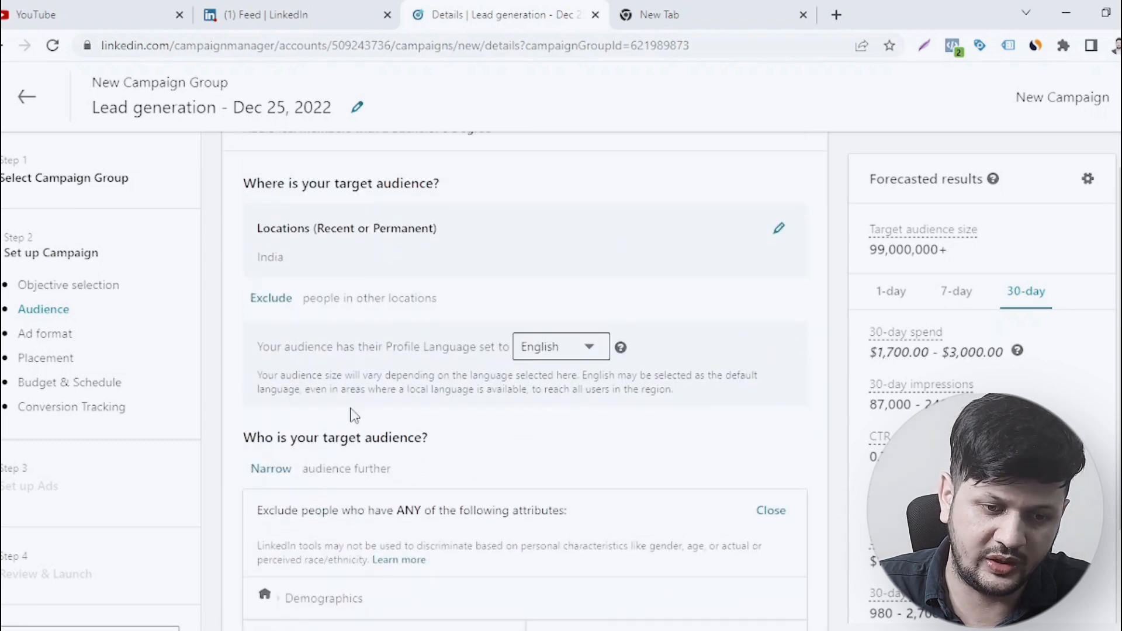
click(270, 470)
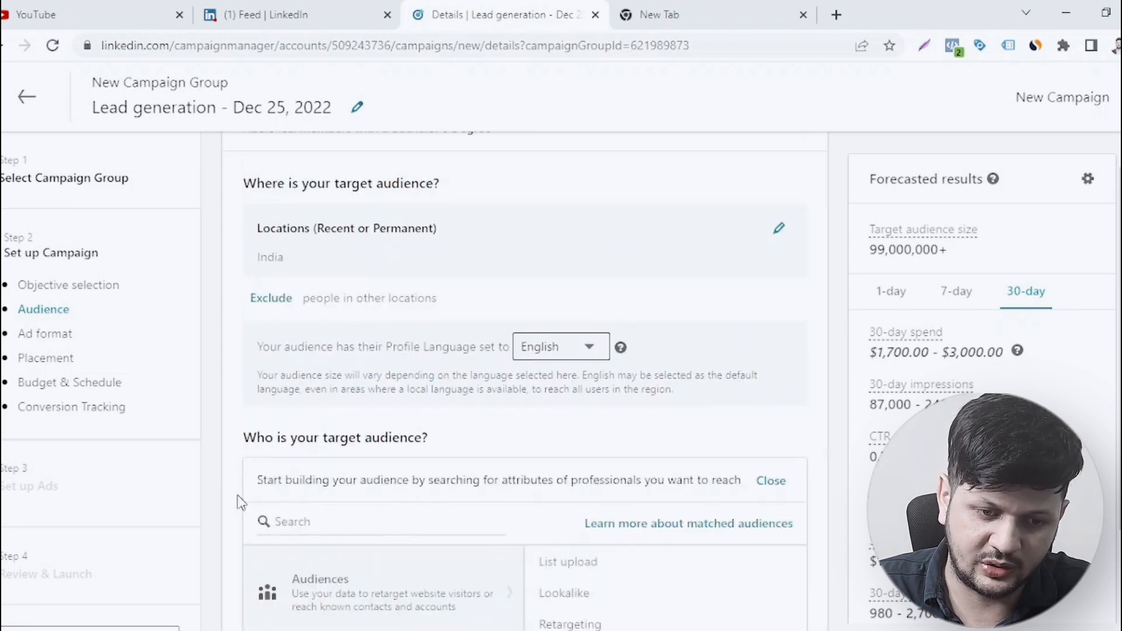
scroll(386, 467, down, 6)
click(455, 467)
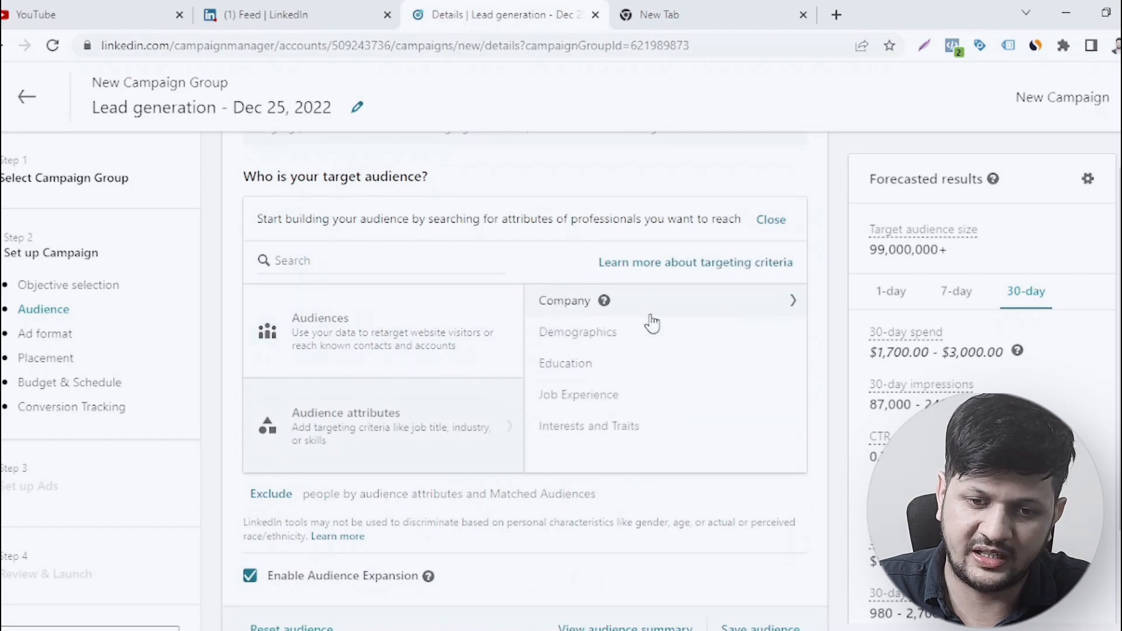
mouse_move(632, 332)
click(580, 334)
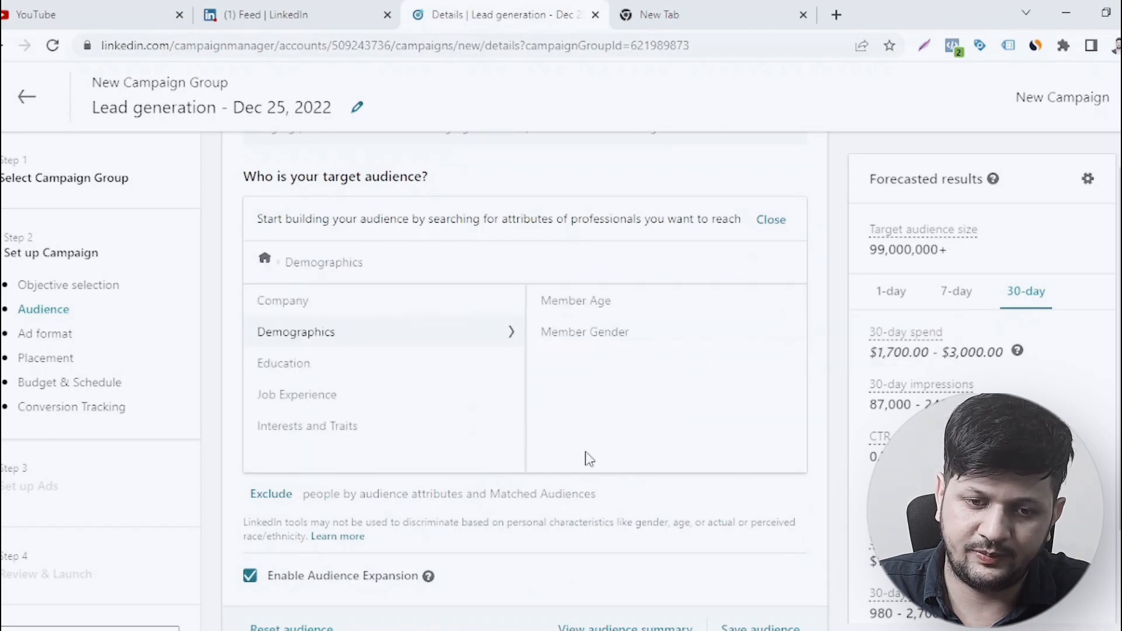
Accept the non-discrimination certification for Member Age and view the Member Gender options, leaving all ages and genders unselected.
click(588, 301)
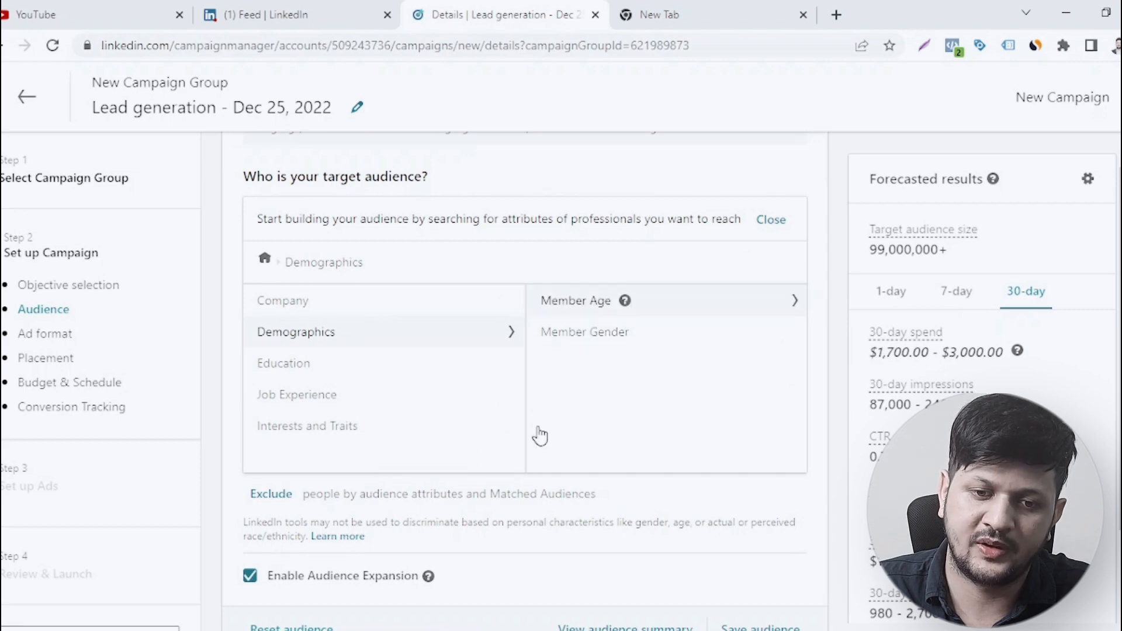
click(267, 321)
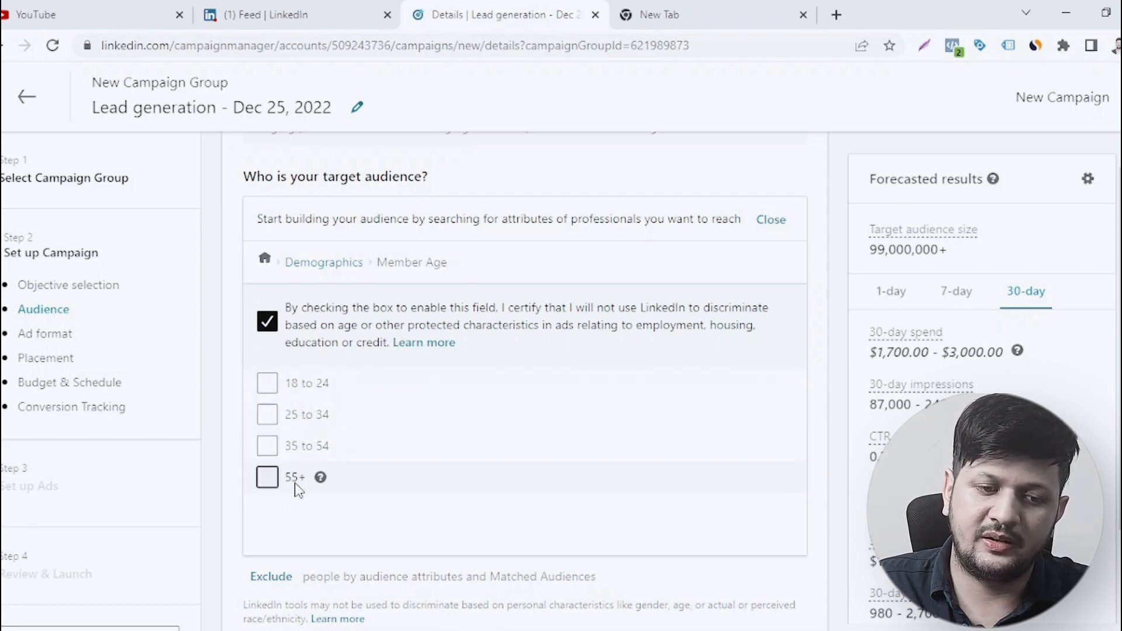
click(322, 263)
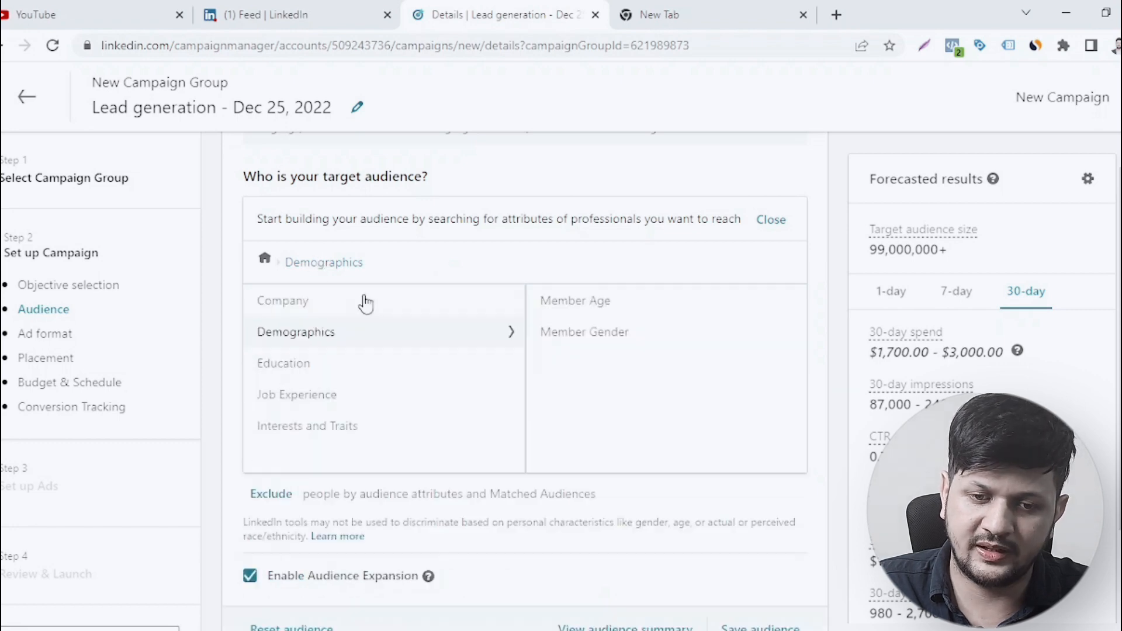
click(585, 332)
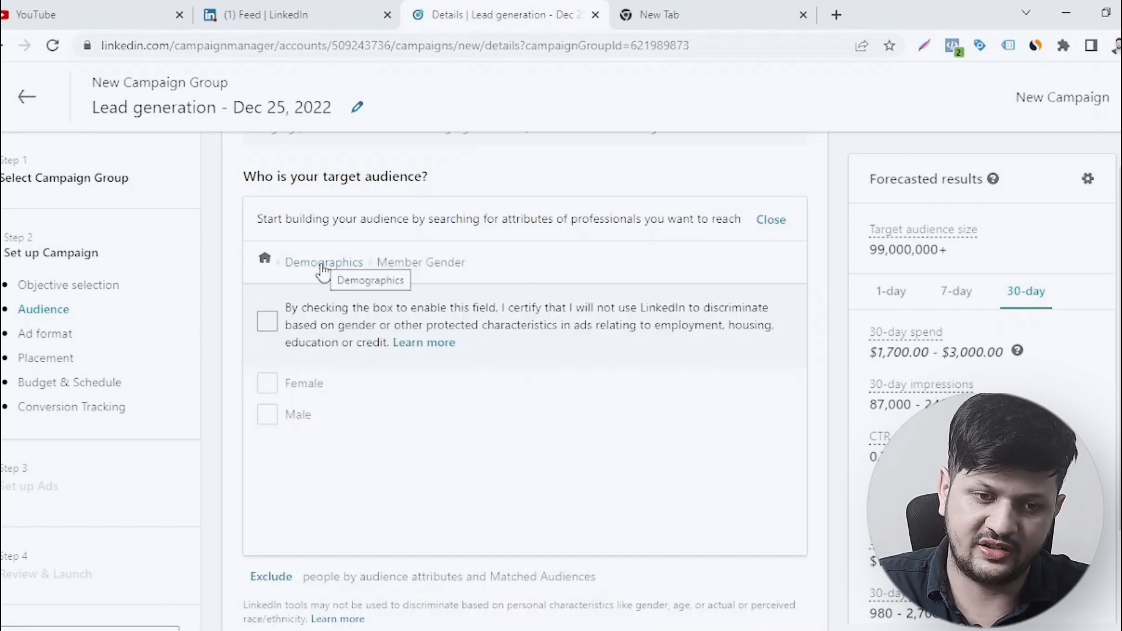
click(323, 263)
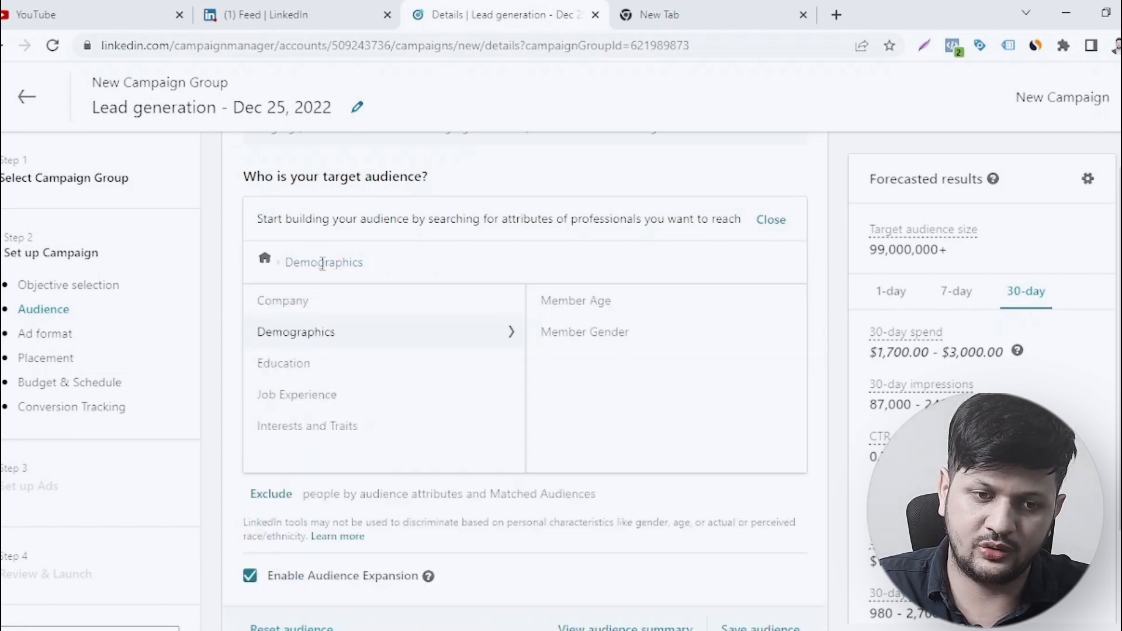
Examine the Education targeting attributes Degrees, Fields of Study and Member Schools without searching for any value.
click(369, 375)
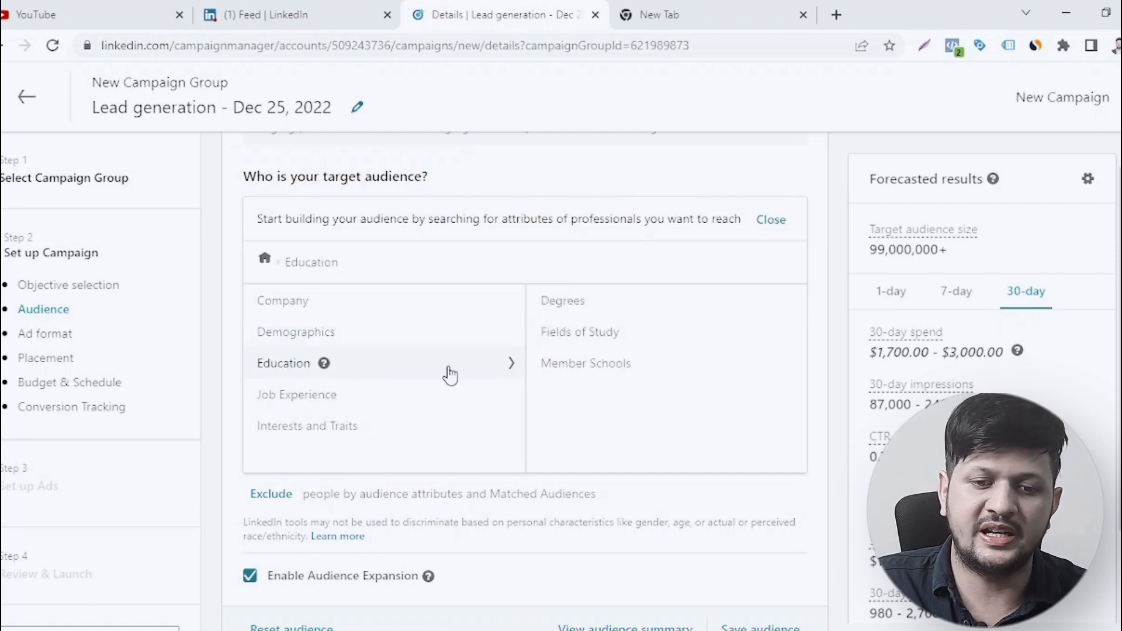
mouse_move(594, 301)
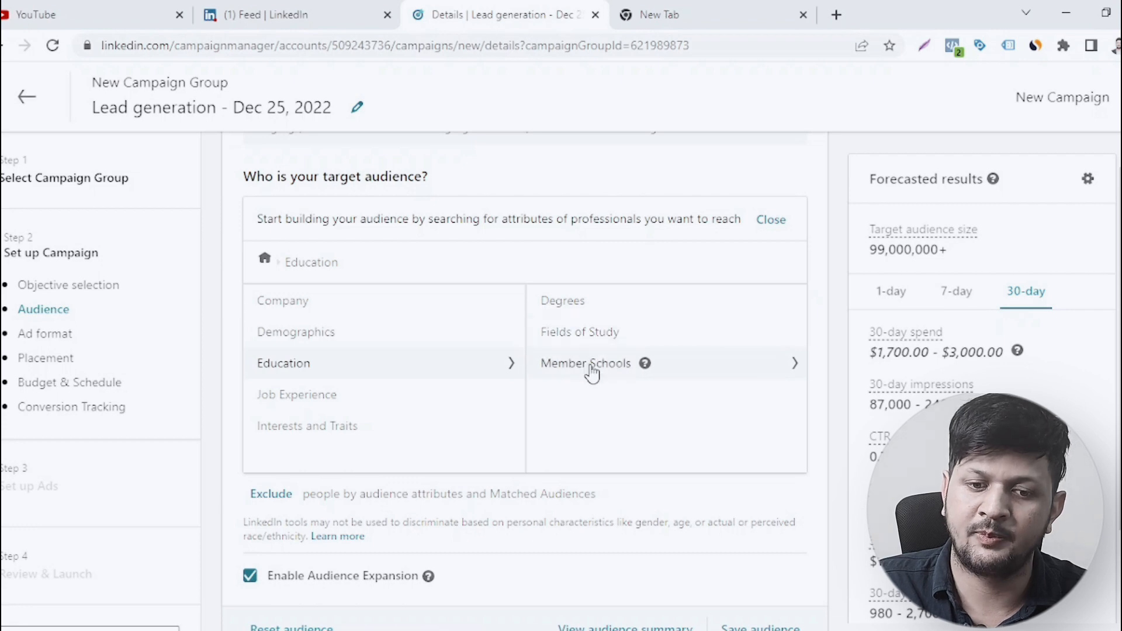
click(565, 304)
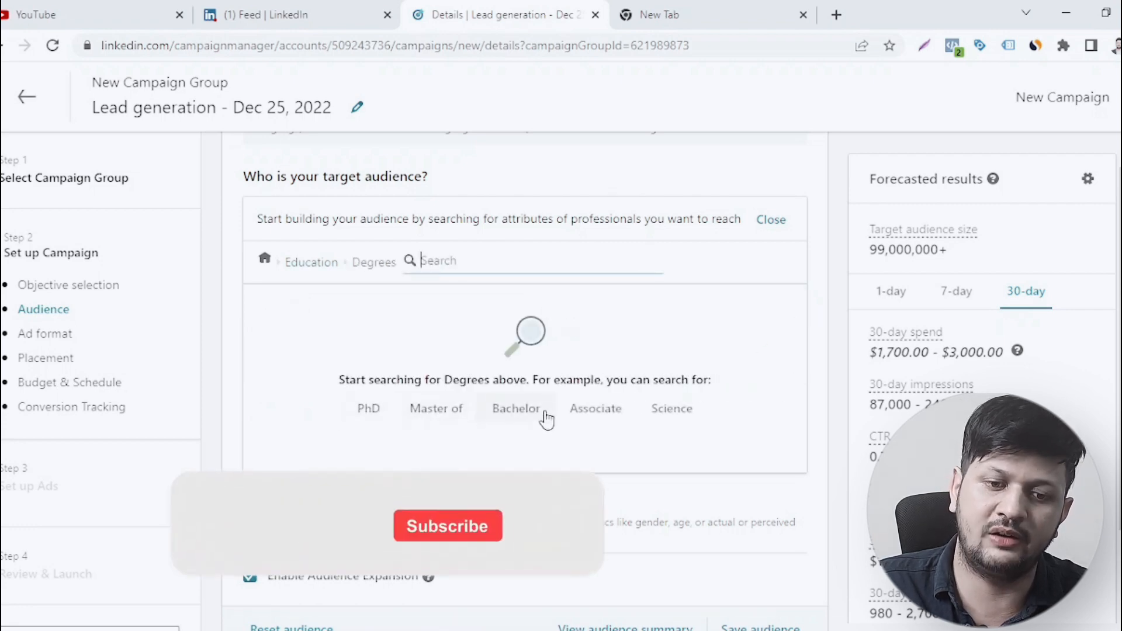
click(316, 263)
click(558, 333)
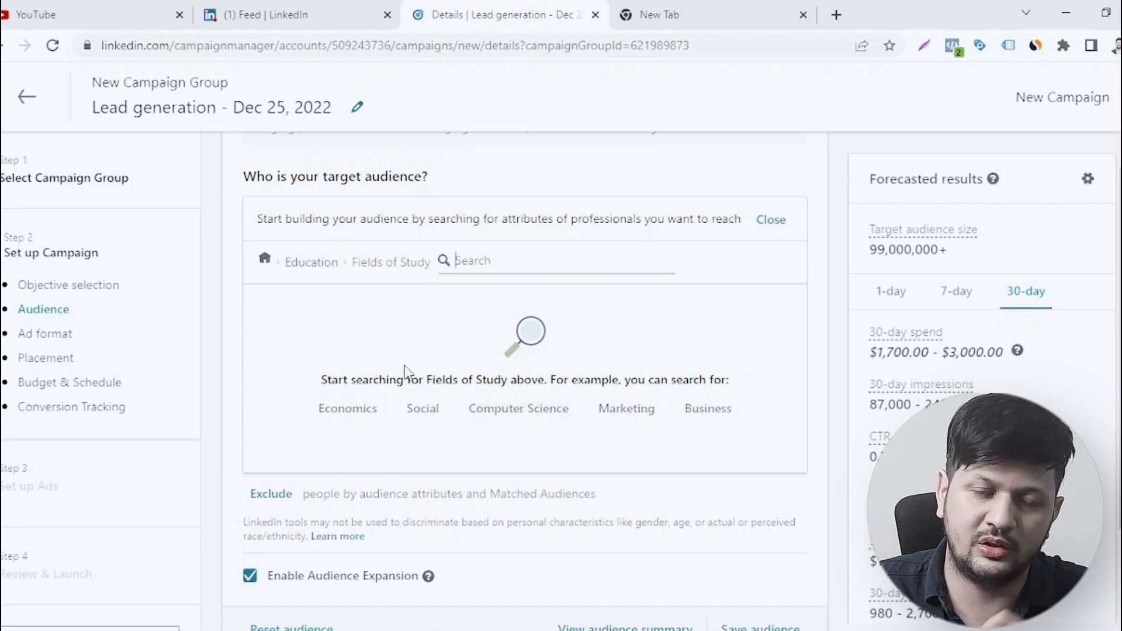
click(311, 262)
click(601, 374)
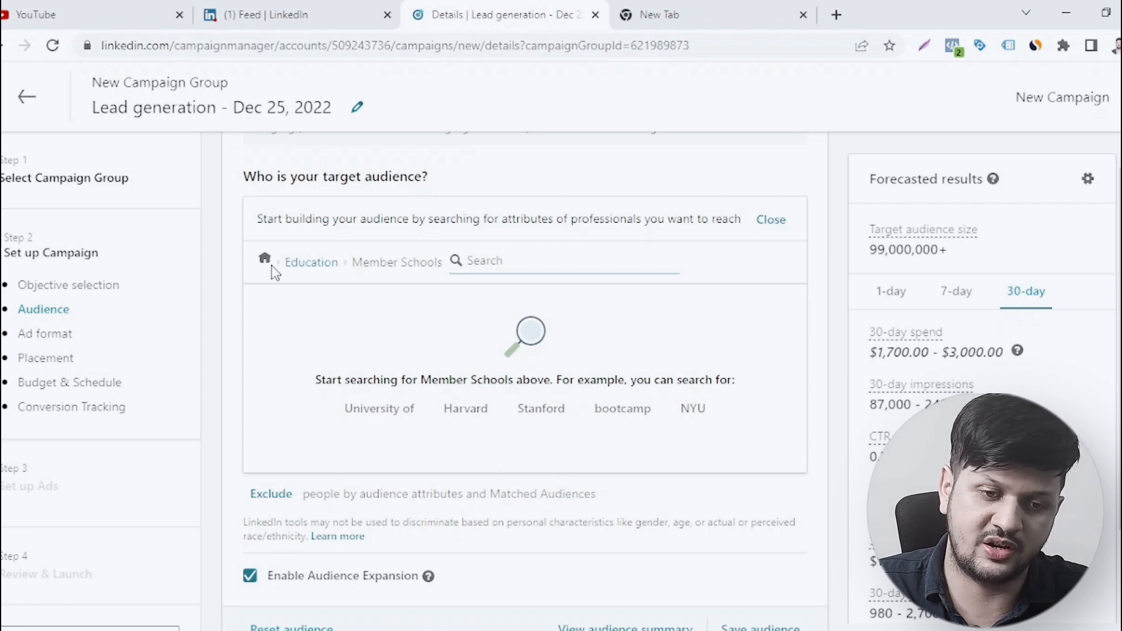
click(292, 263)
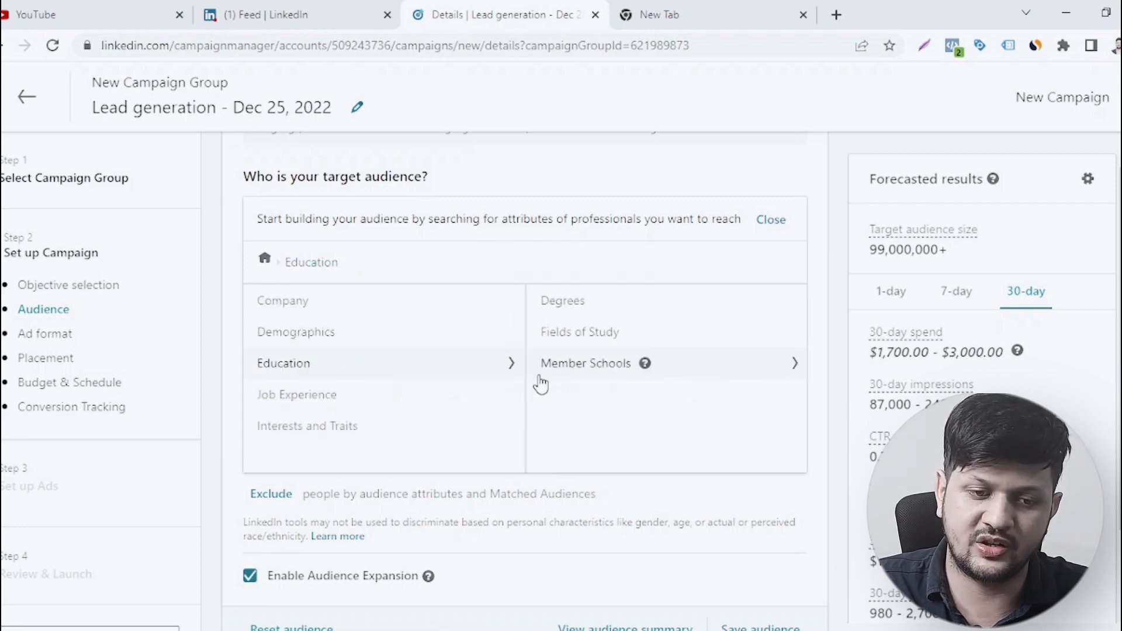
Browse the full list of Job Functions under the Job Experience attributes.
click(353, 395)
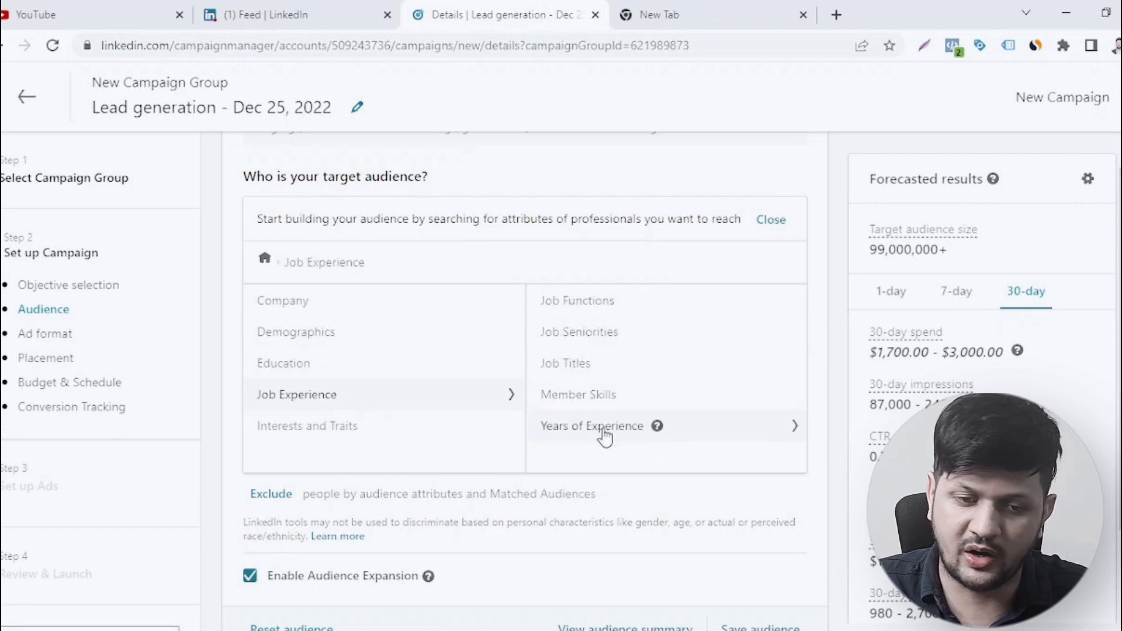
click(578, 314)
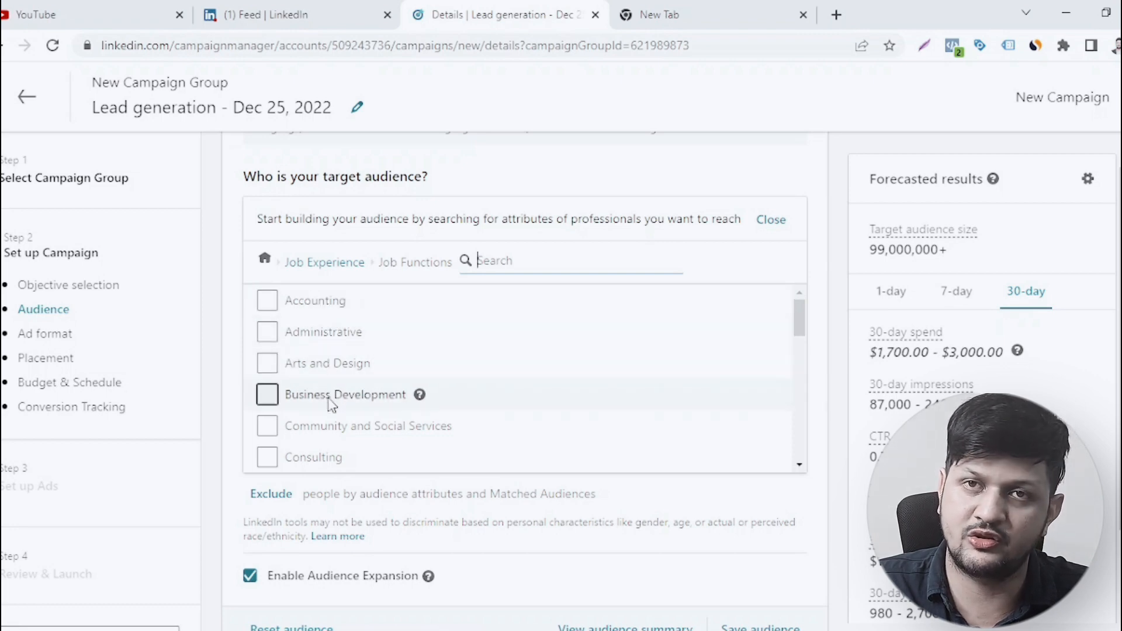
scroll(320, 368, down, 9)
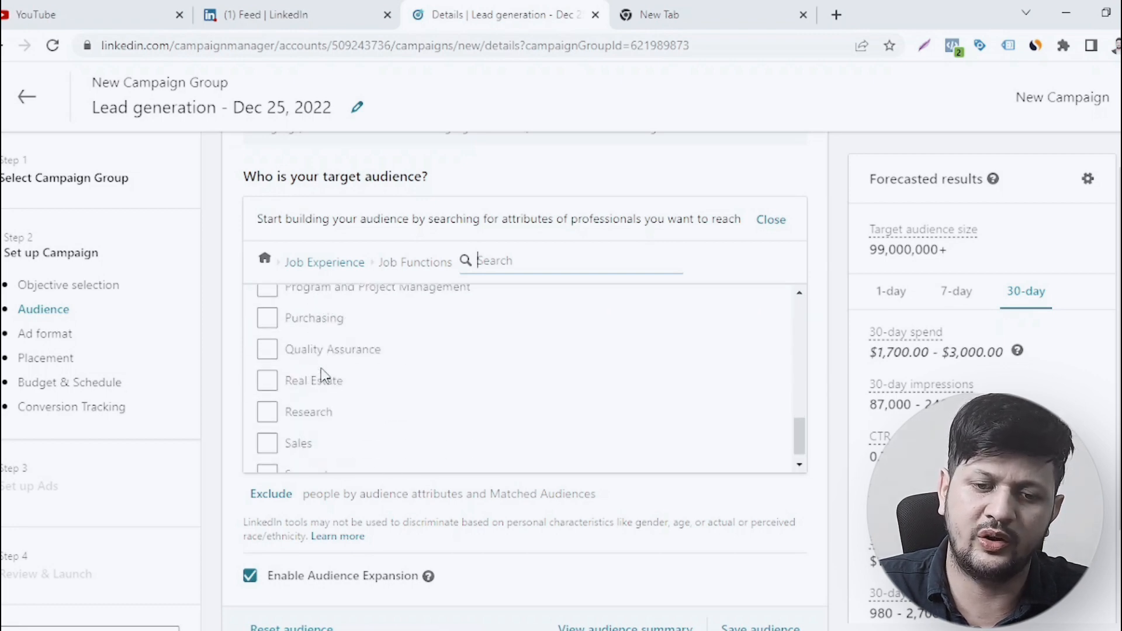
scroll(324, 374, up, 10)
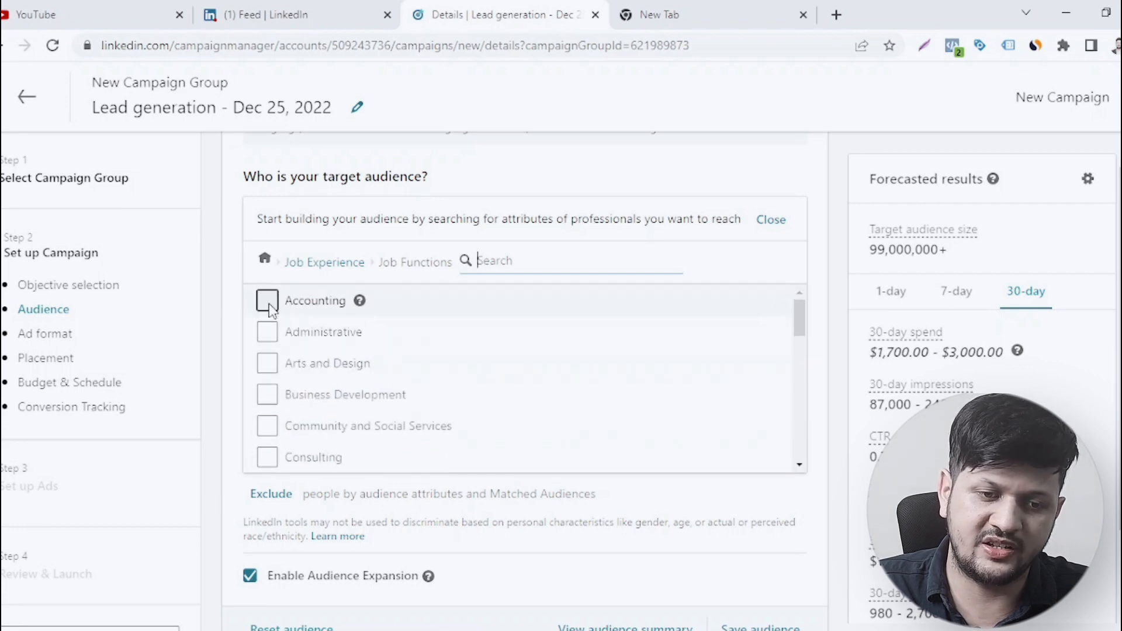
Try including the Accounting job function, remove it again and return to the Job Experience attributes.
click(267, 301)
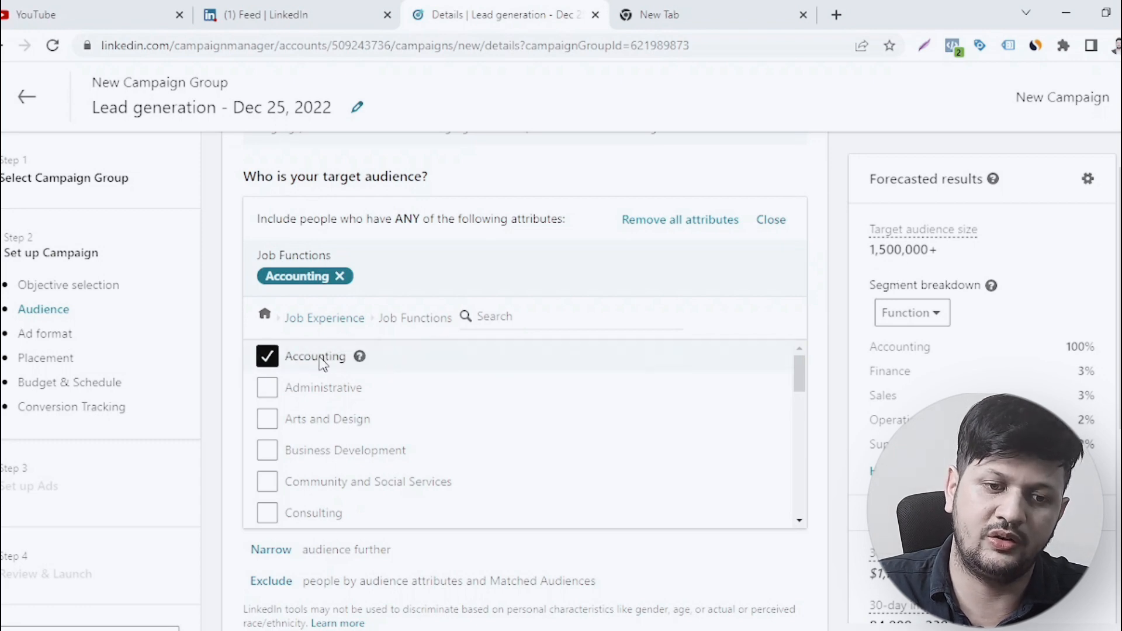
click(267, 356)
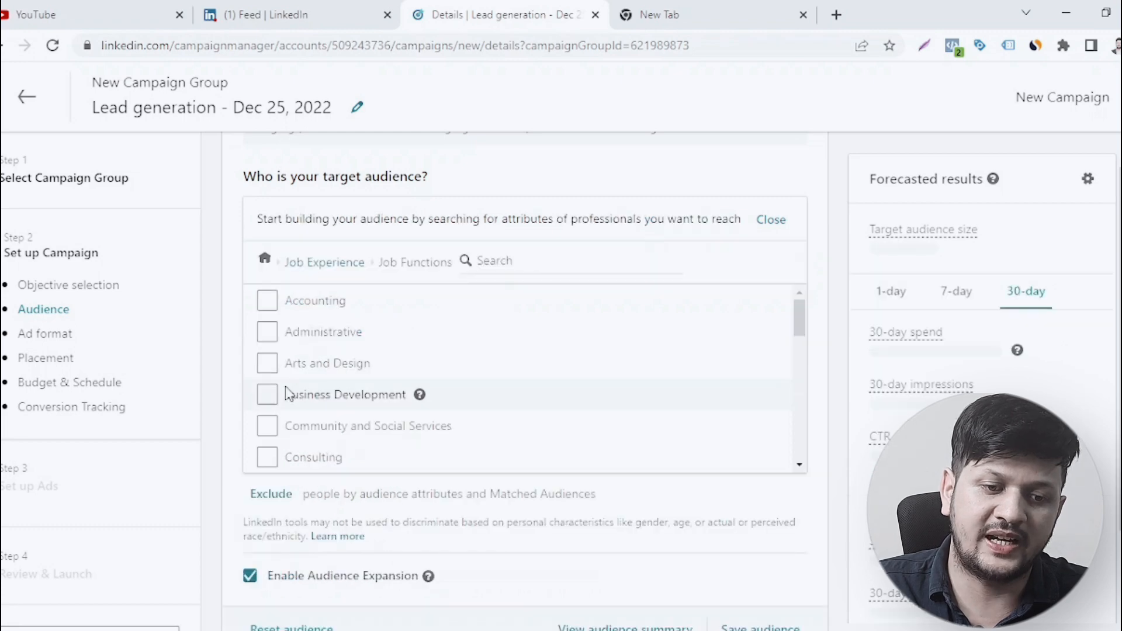
click(327, 264)
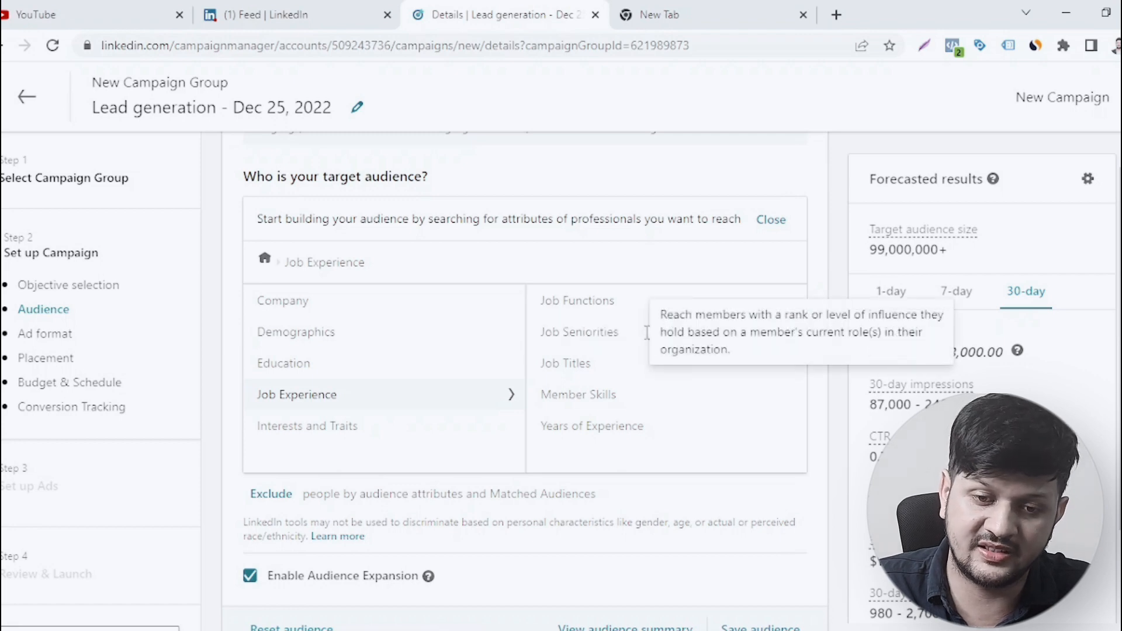
Include the job seniorities Owner, CXO, VP, Partner and Director in the target audience.
click(592, 342)
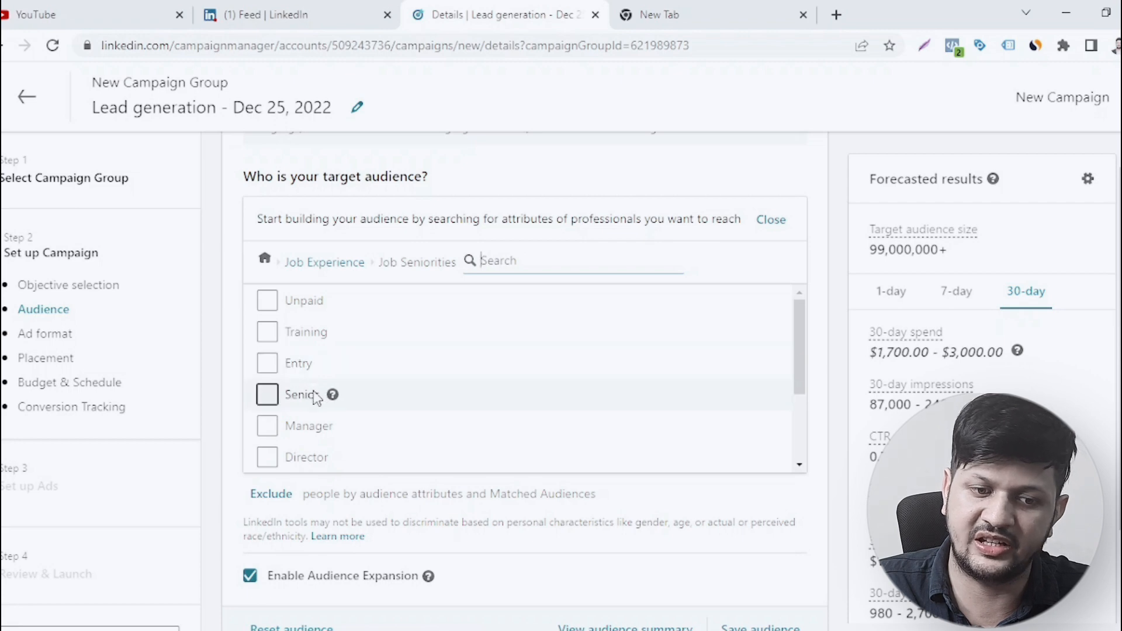
scroll(320, 430, down, 2)
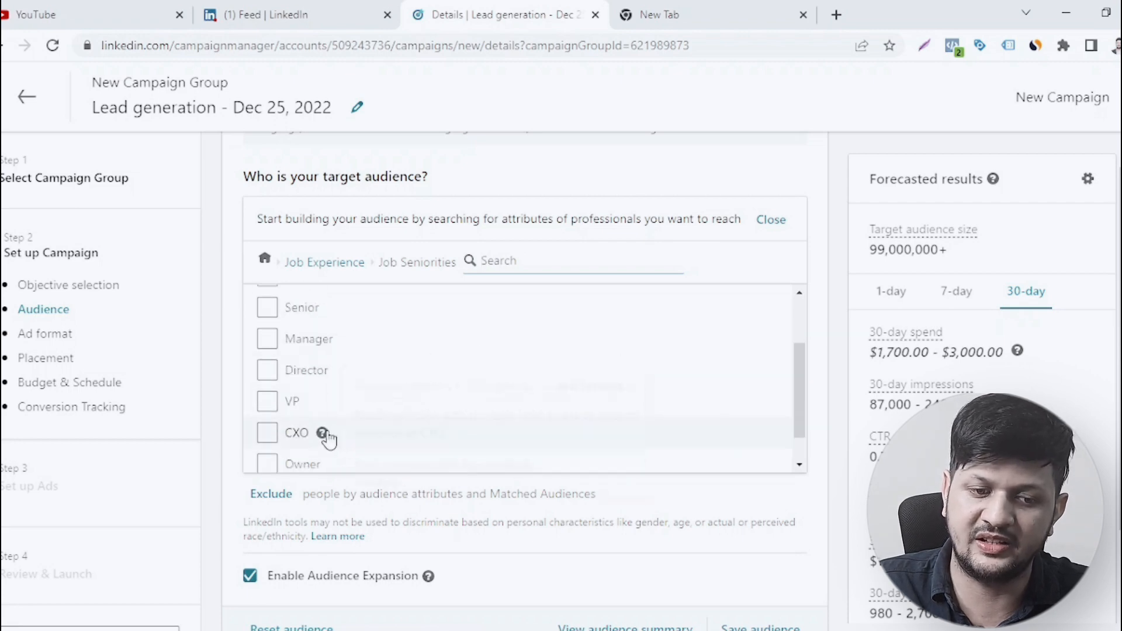
scroll(300, 433, down, 1)
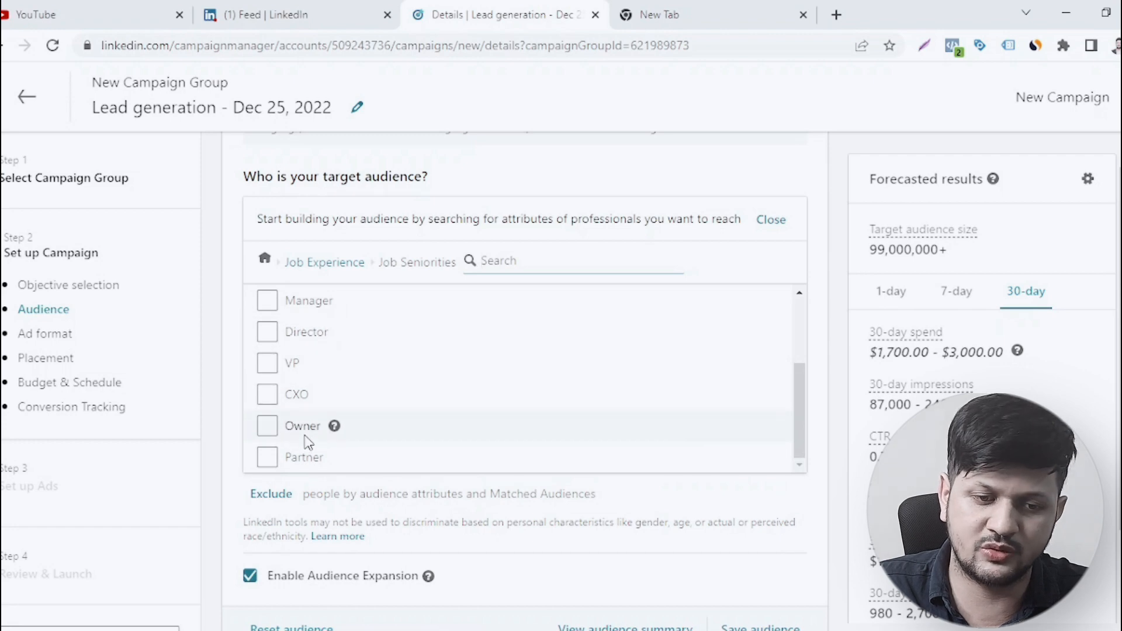
click(267, 425)
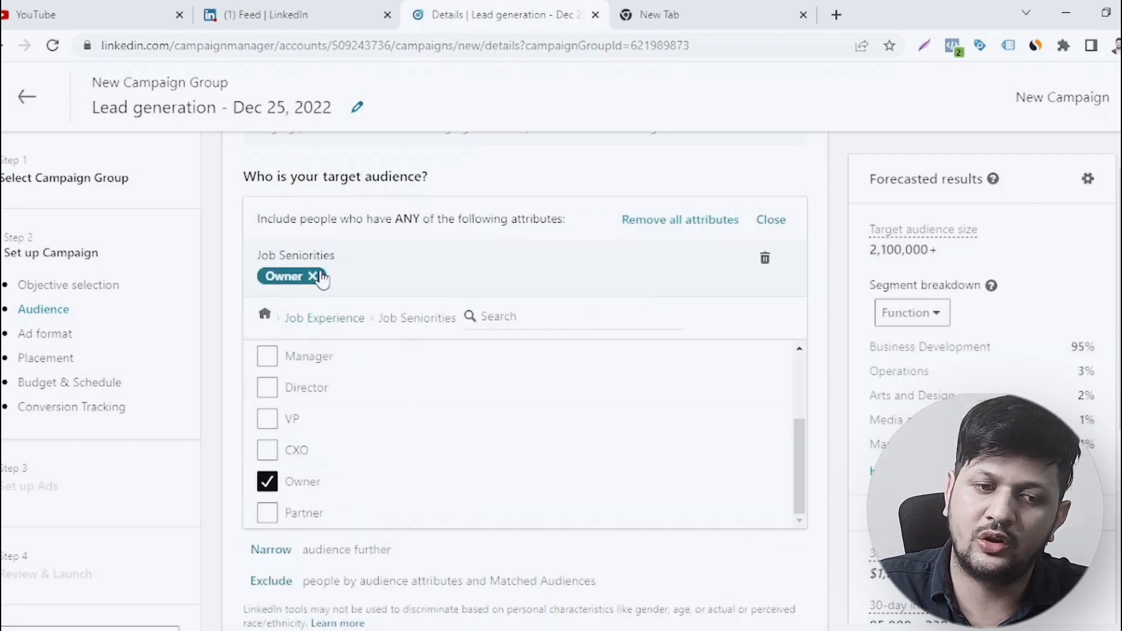
click(267, 450)
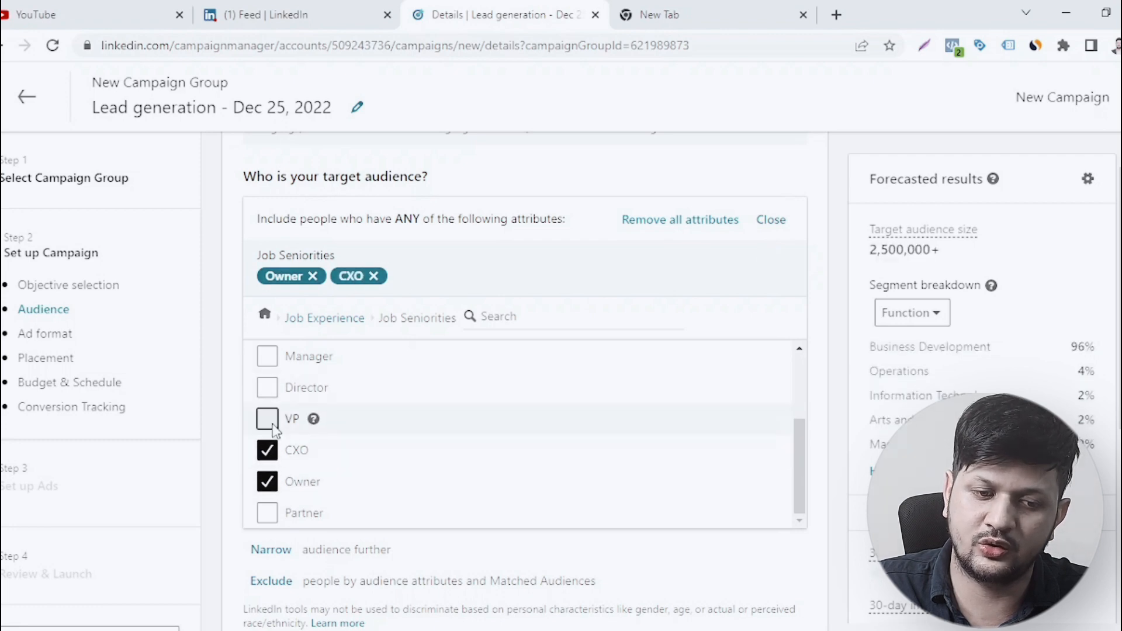
click(267, 418)
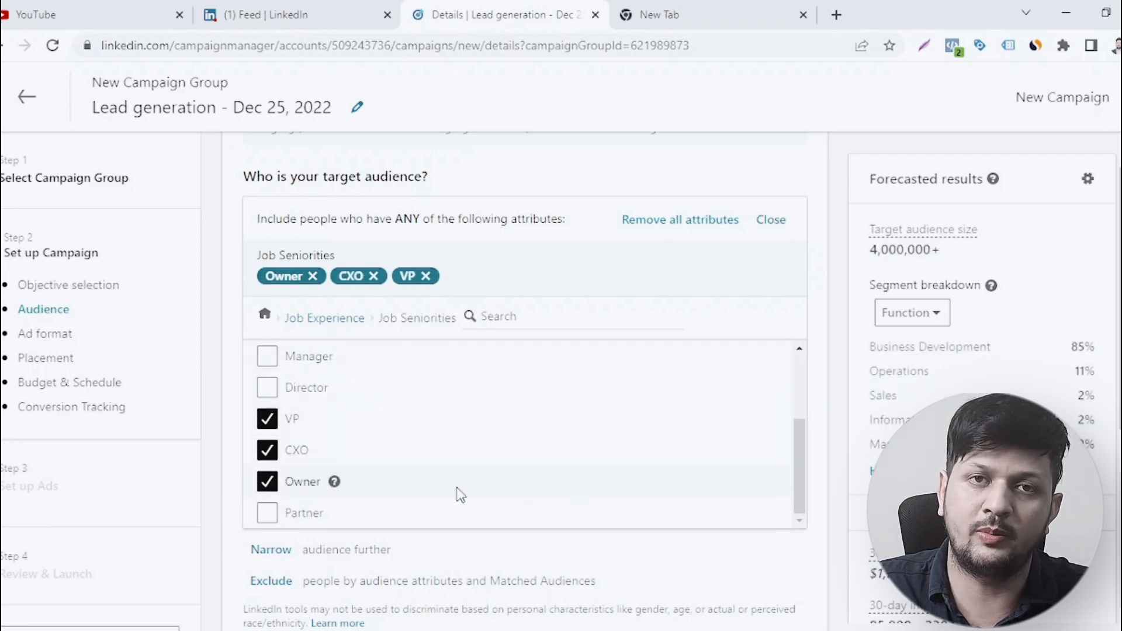
click(267, 513)
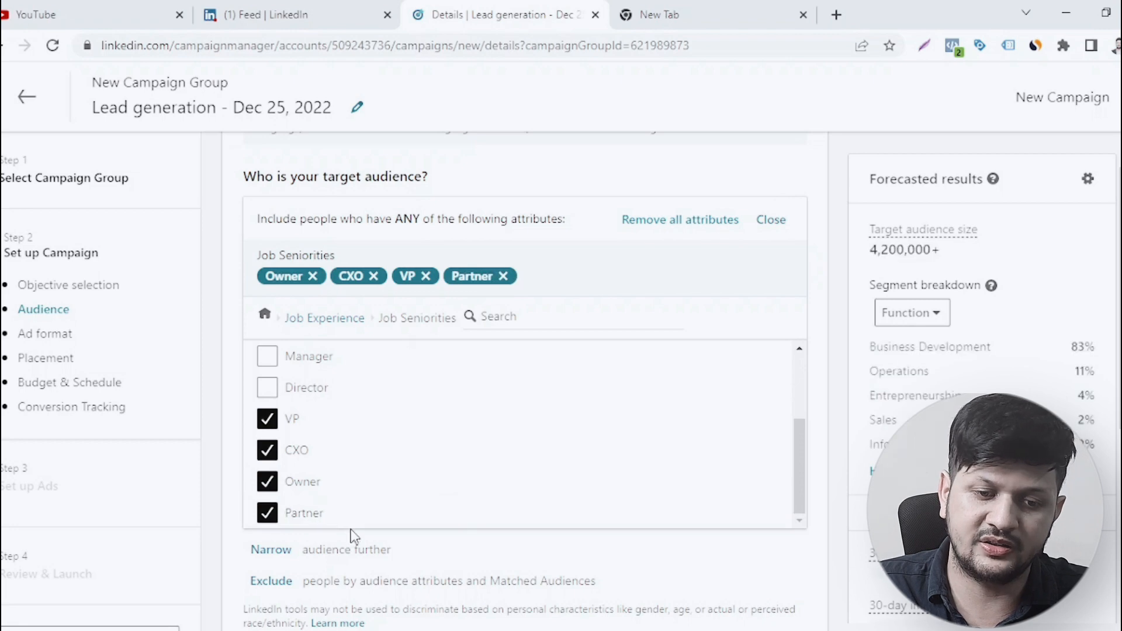
click(266, 393)
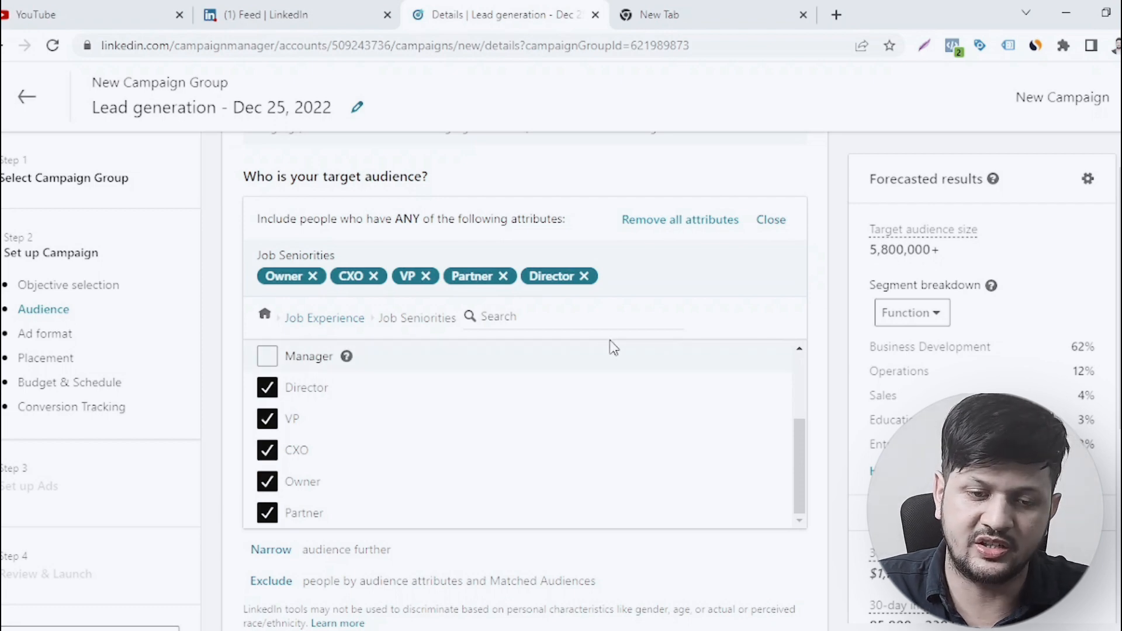
Remove every selected job seniority from the target audience and return to the Job Experience attributes.
click(267, 388)
click(267, 419)
click(267, 450)
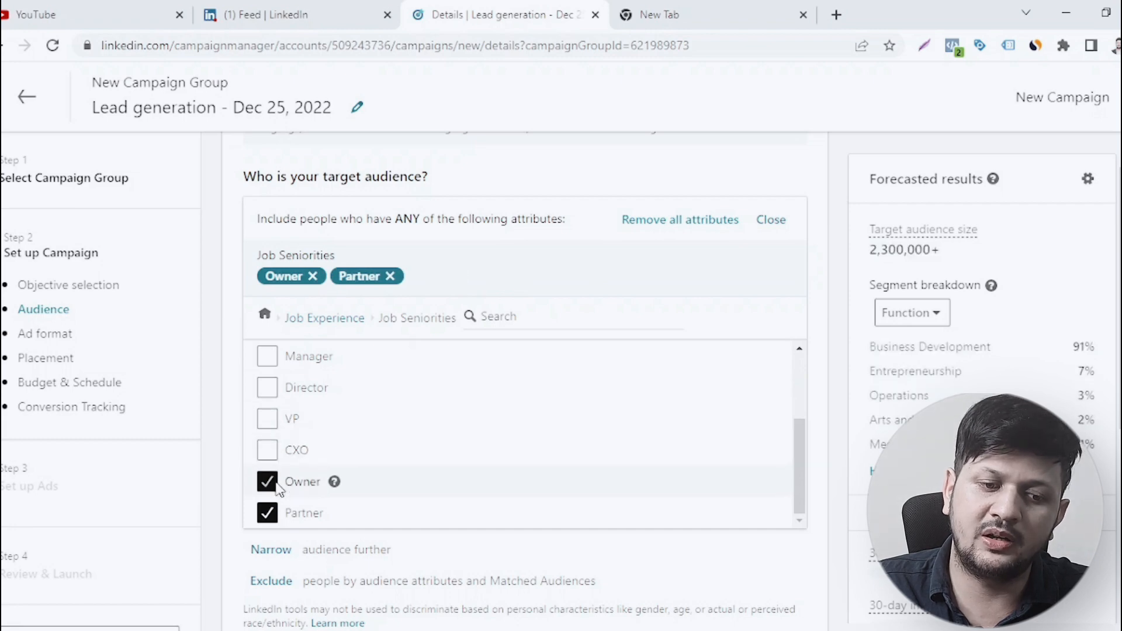
click(267, 481)
click(267, 512)
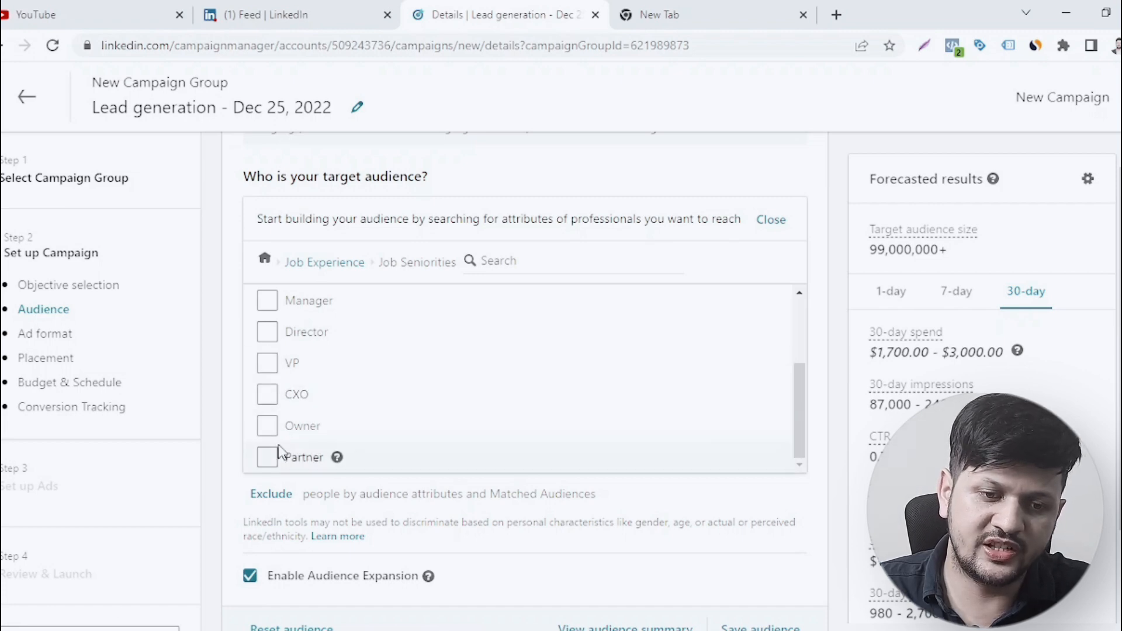
click(320, 270)
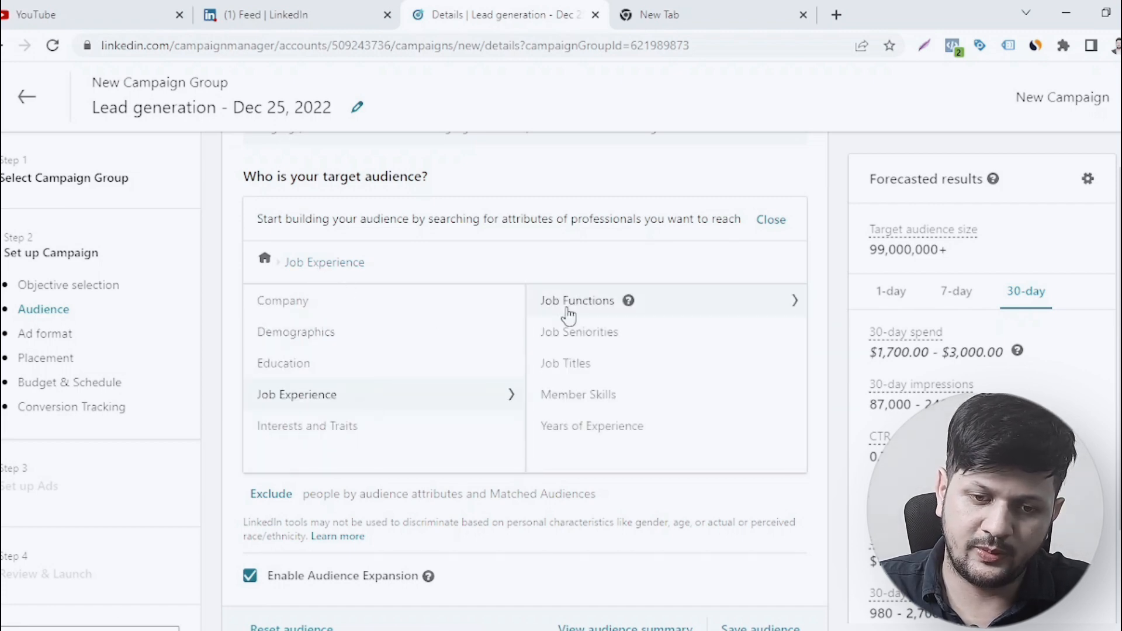
Search Job Titles for "manager", clear the search and look at the Member Skills attribute without selecting anything.
click(577, 374)
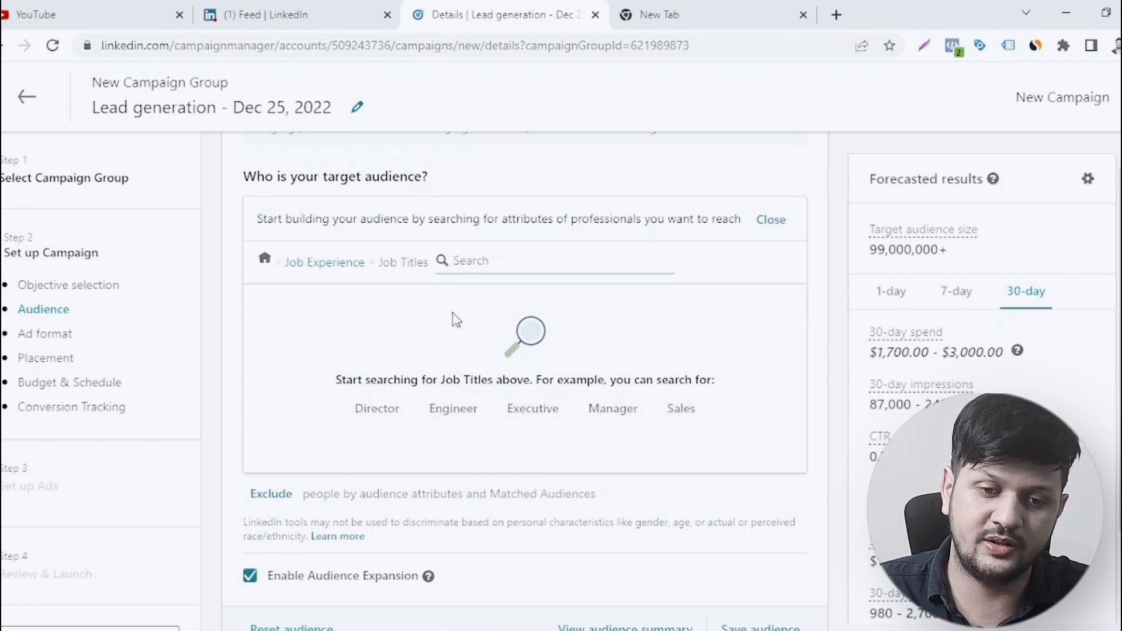
click(465, 253)
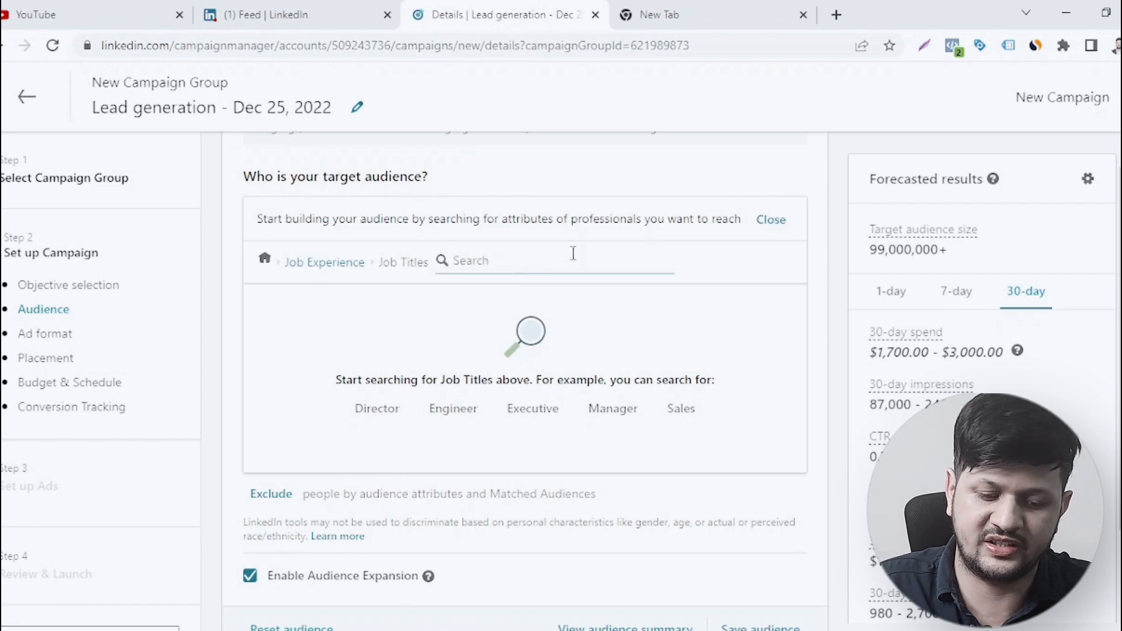
text(manager)
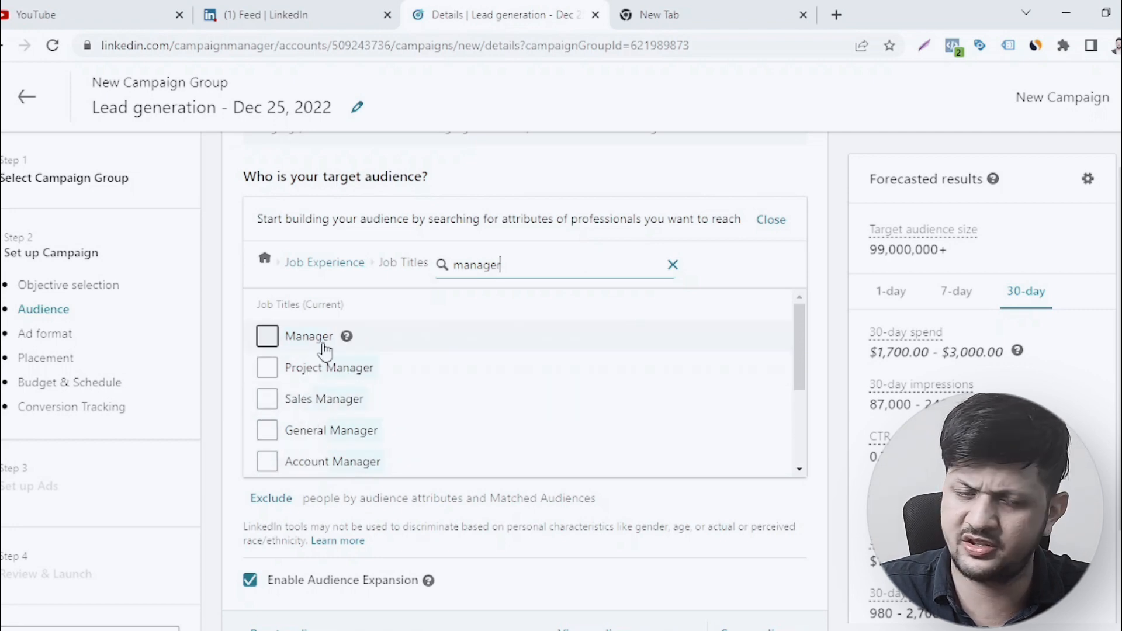
click(673, 265)
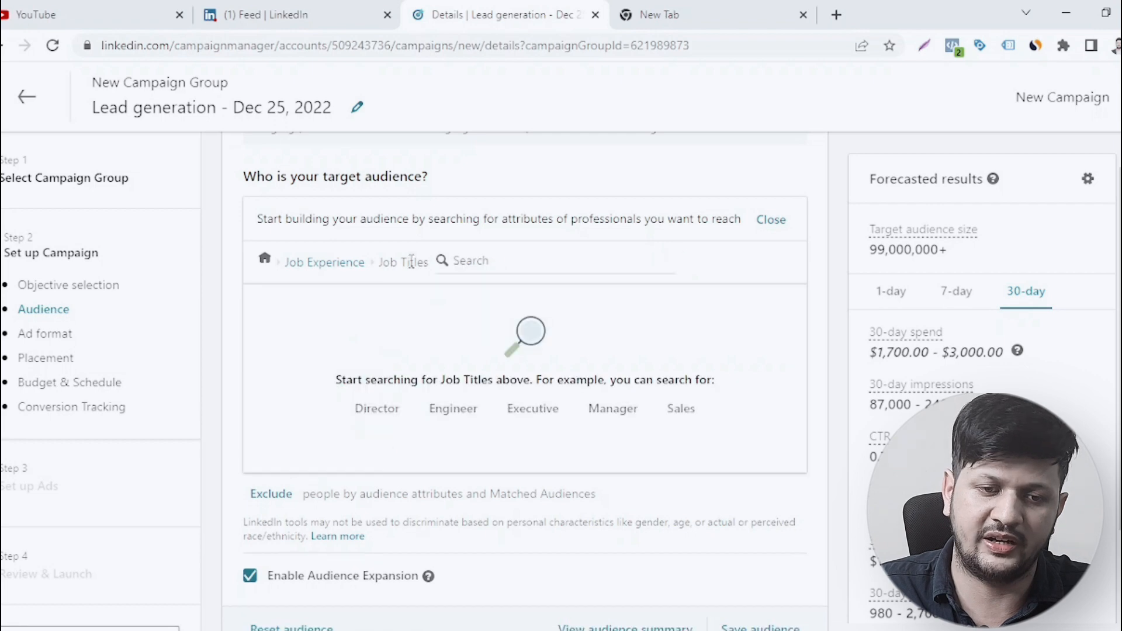
click(341, 264)
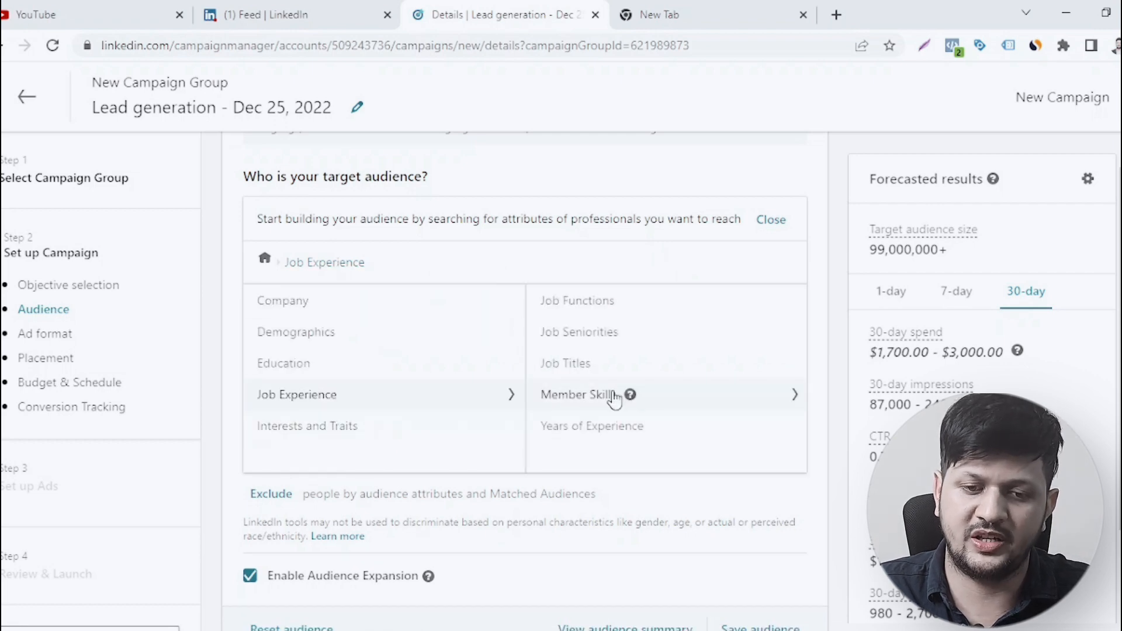
click(574, 398)
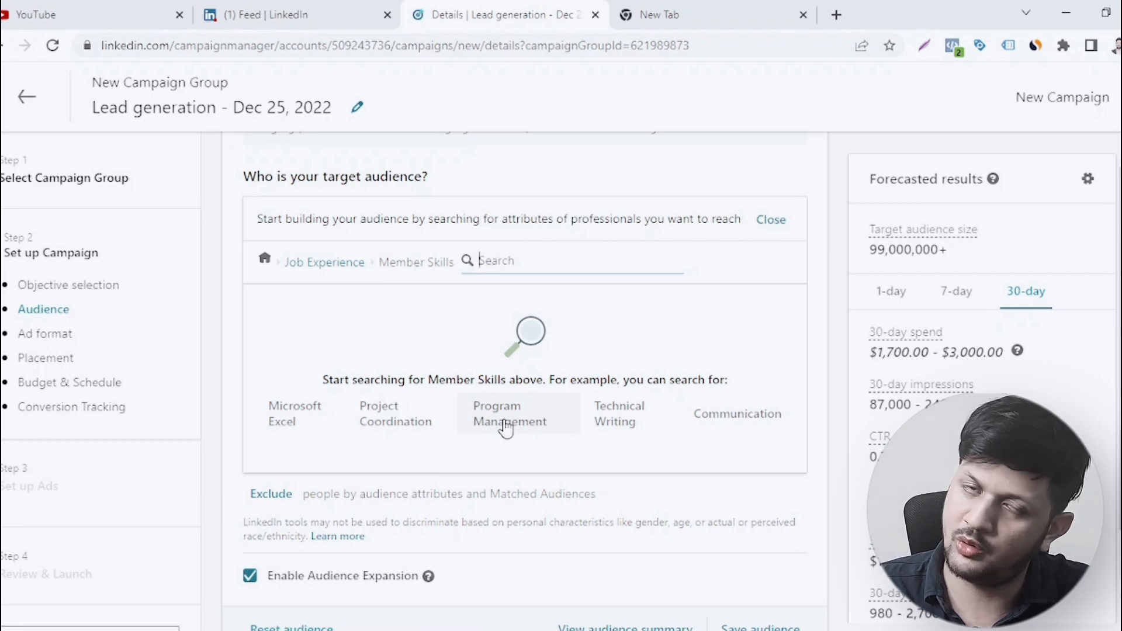
click(308, 266)
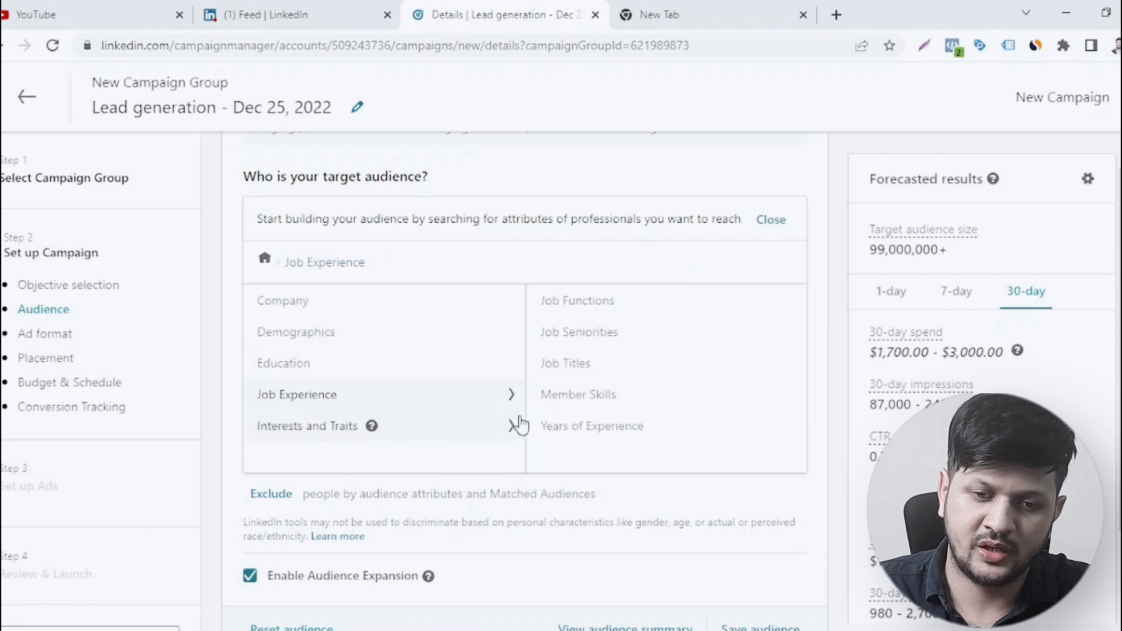
Examine the starting and ending options of the Years of Experience range and return to Job Experience without applying it.
click(595, 435)
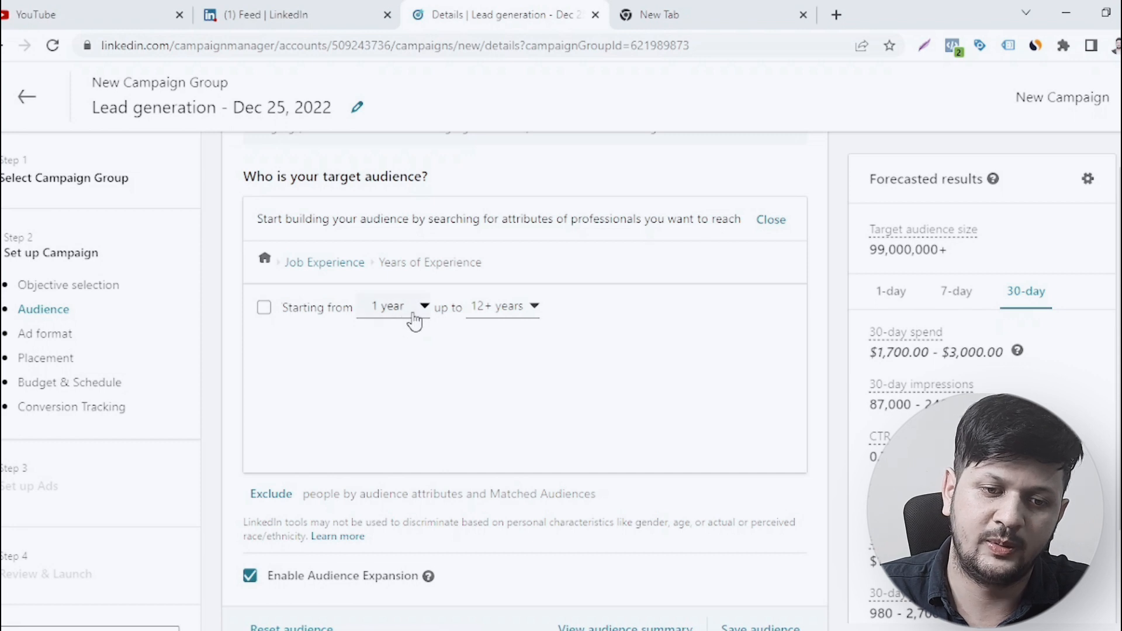
click(418, 313)
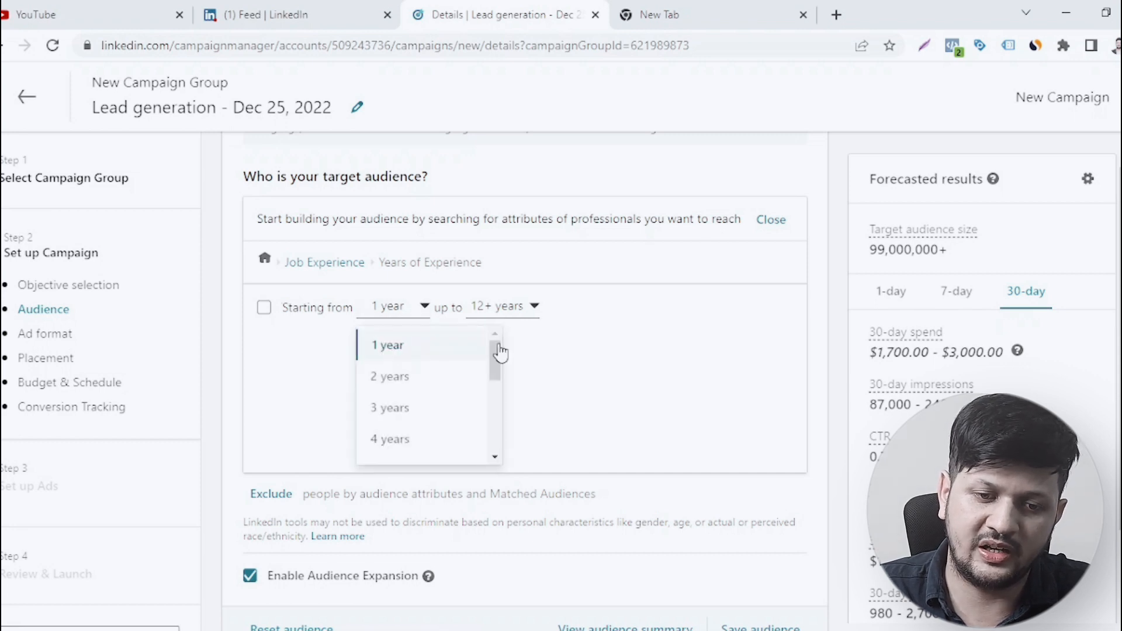
click(619, 370)
click(533, 309)
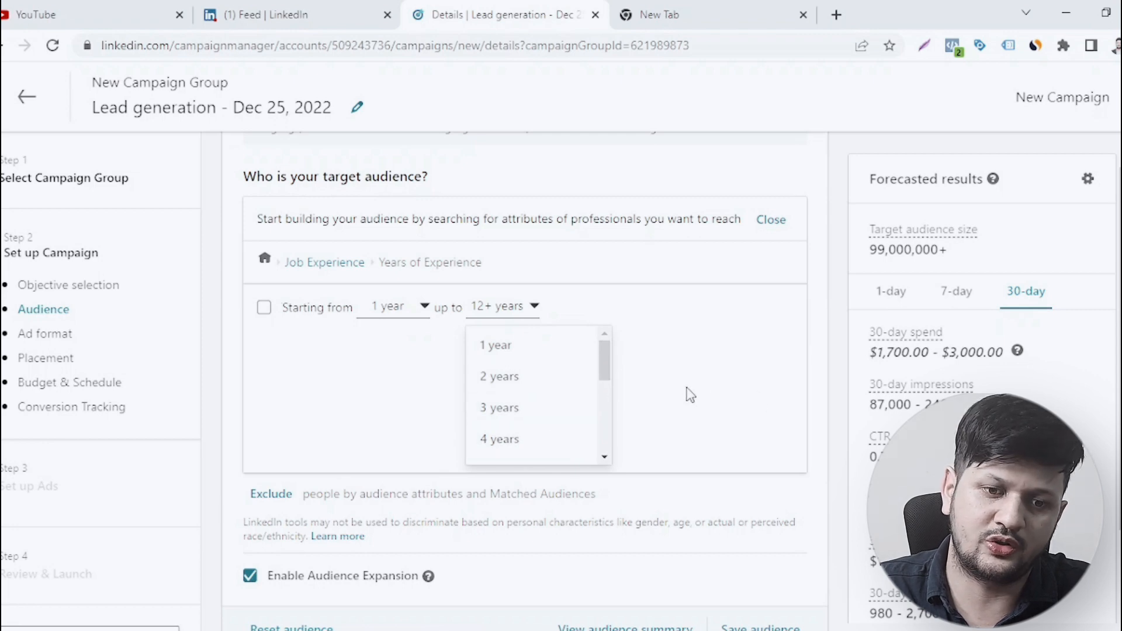
click(721, 334)
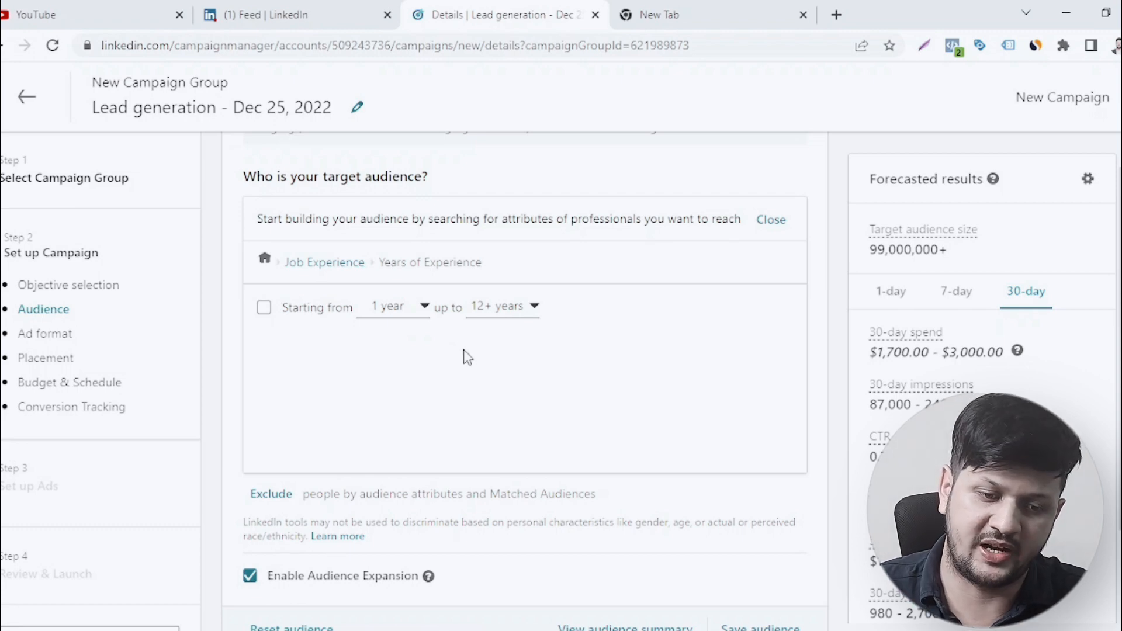
scroll(468, 357, up, 2)
click(325, 351)
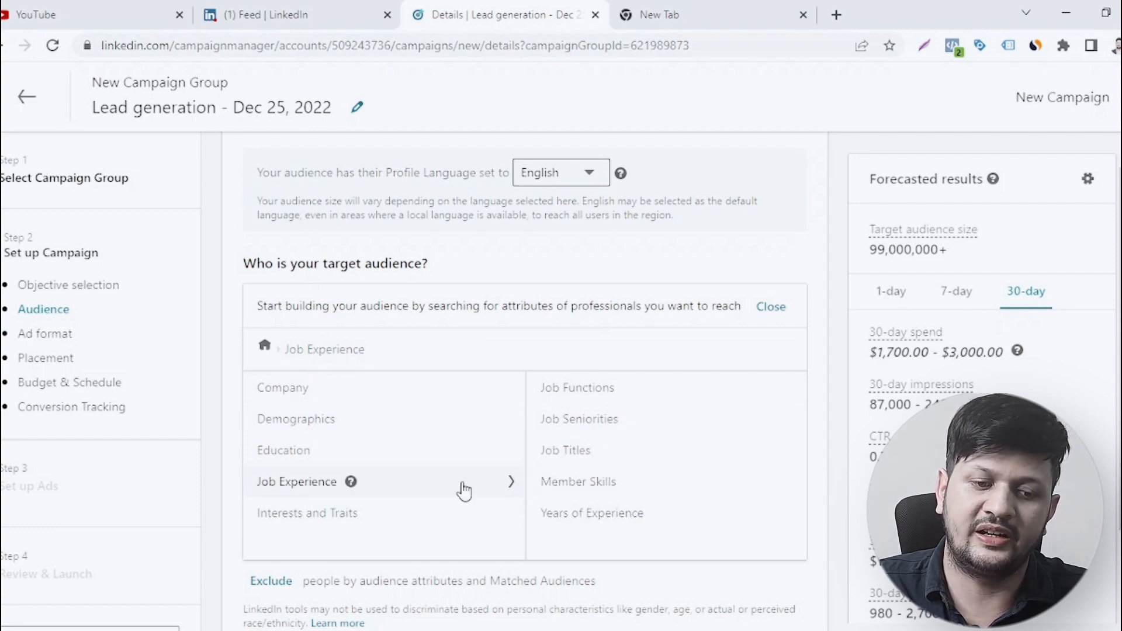
Search the Member Groups under Interests and Traits for "marketing".
click(323, 516)
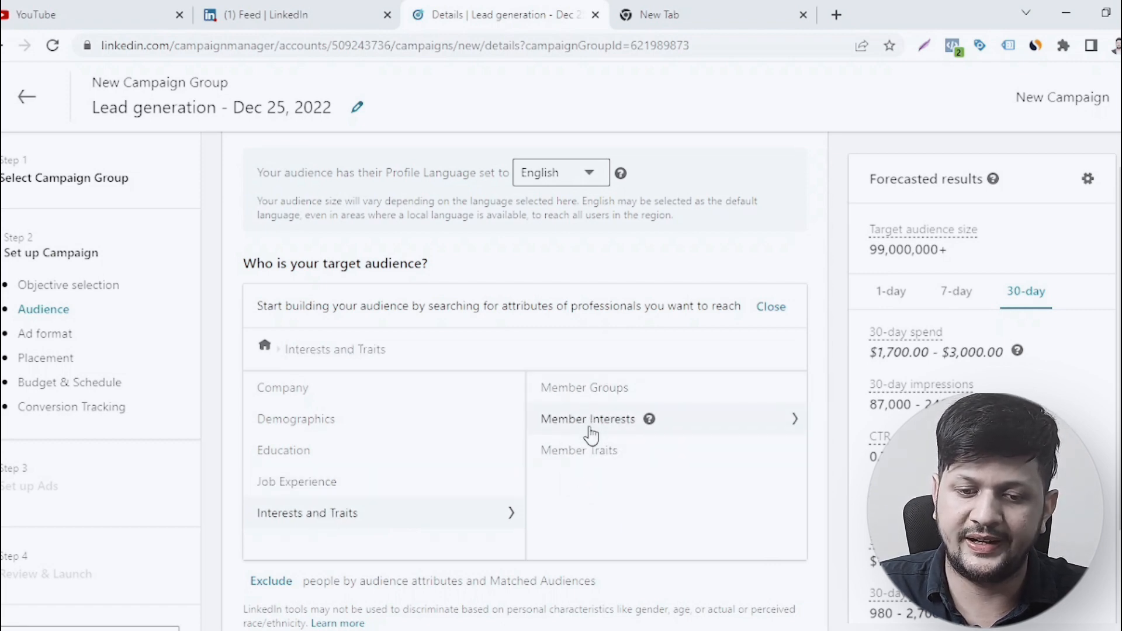
click(606, 388)
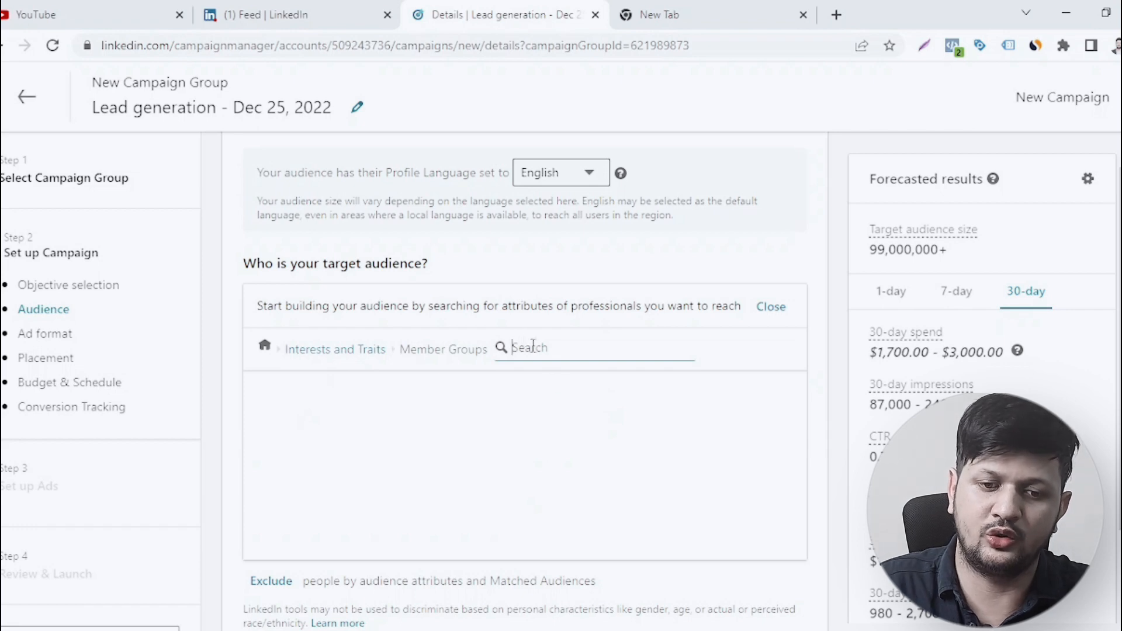
text(marek)
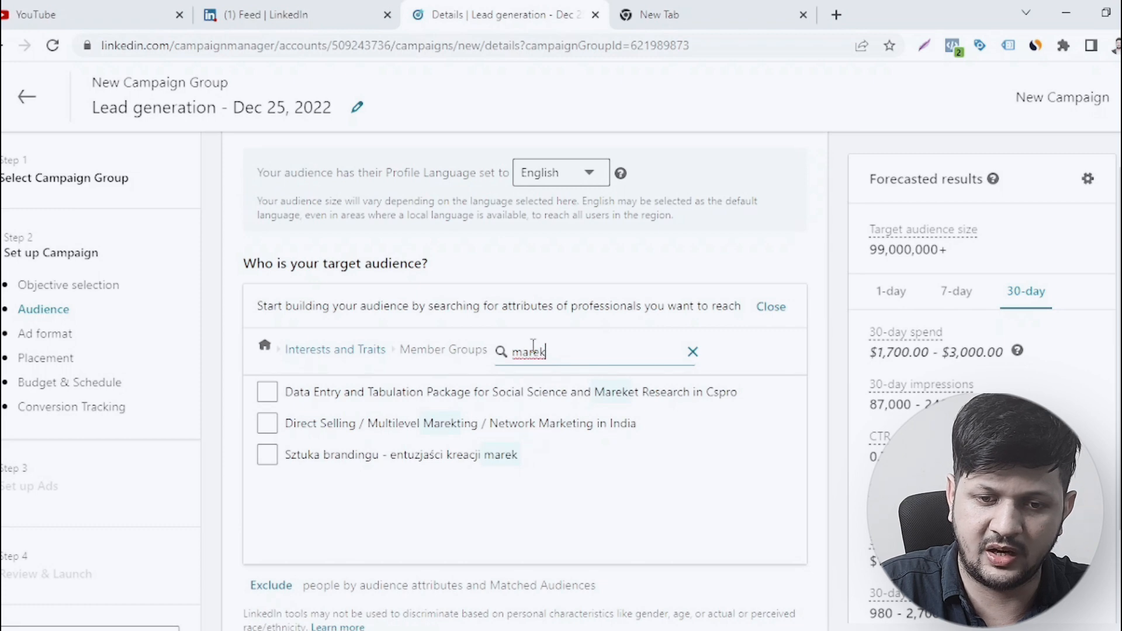
key(BackSpace)
key(BackSpace)
text(keting)
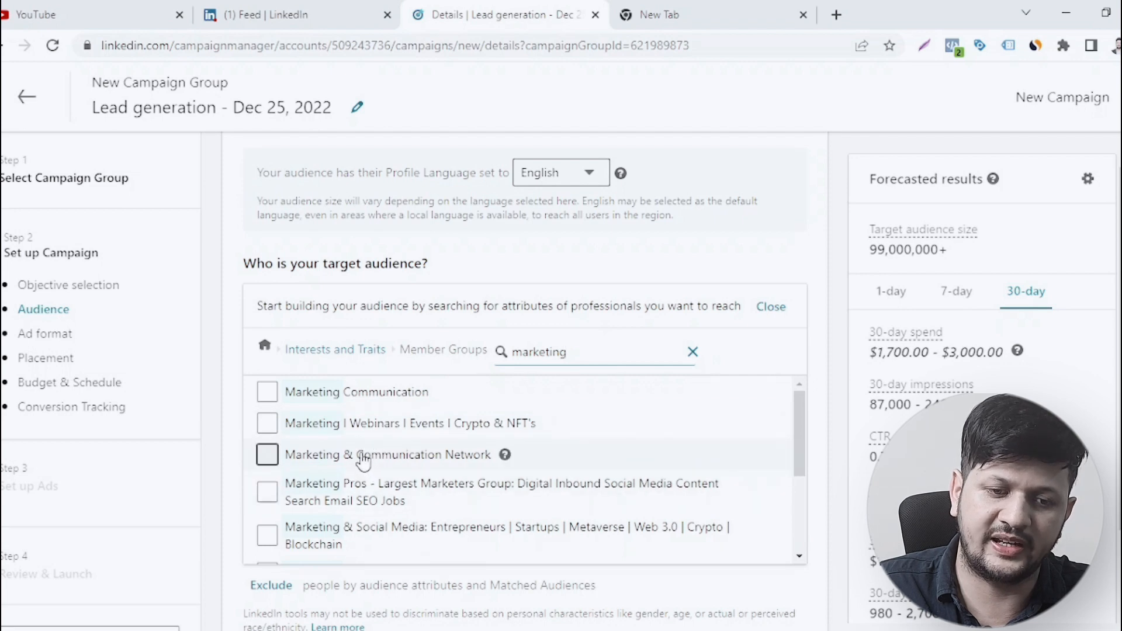
Try including the Marketing Communication member group, remove it again and clear the group search, returning to Interests and Traits.
click(267, 392)
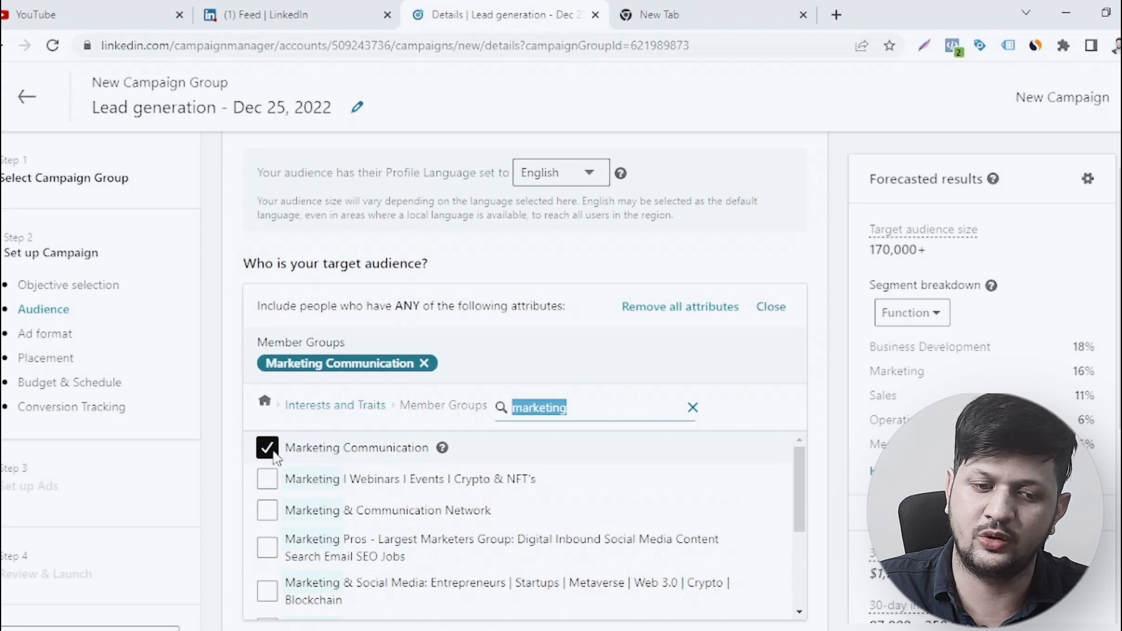
click(331, 458)
scroll(379, 459, down, 2)
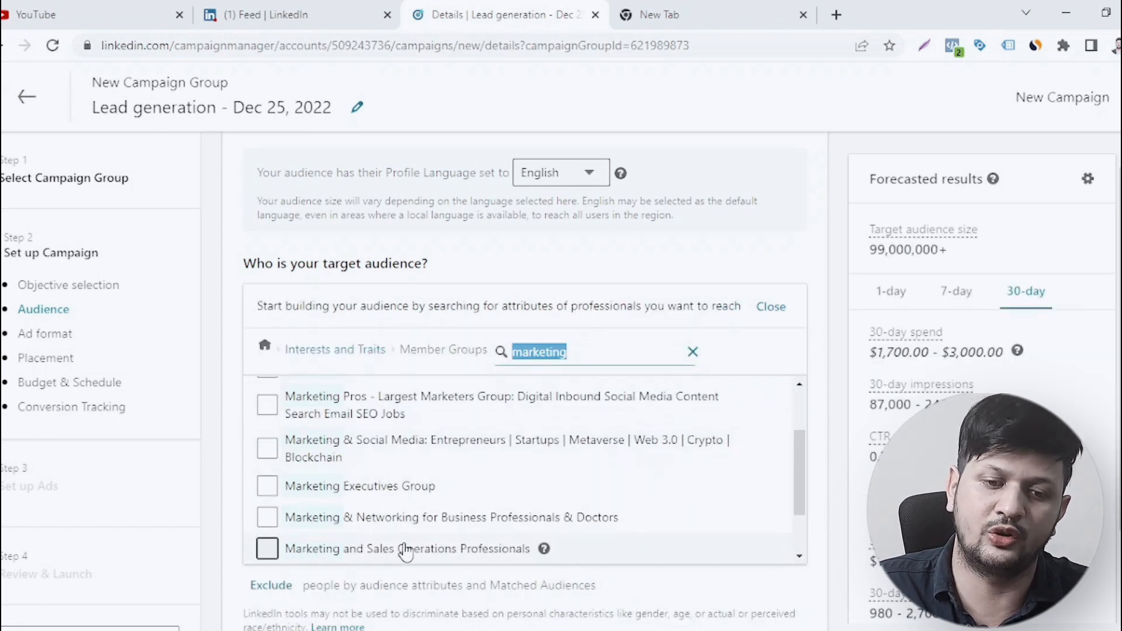
click(692, 351)
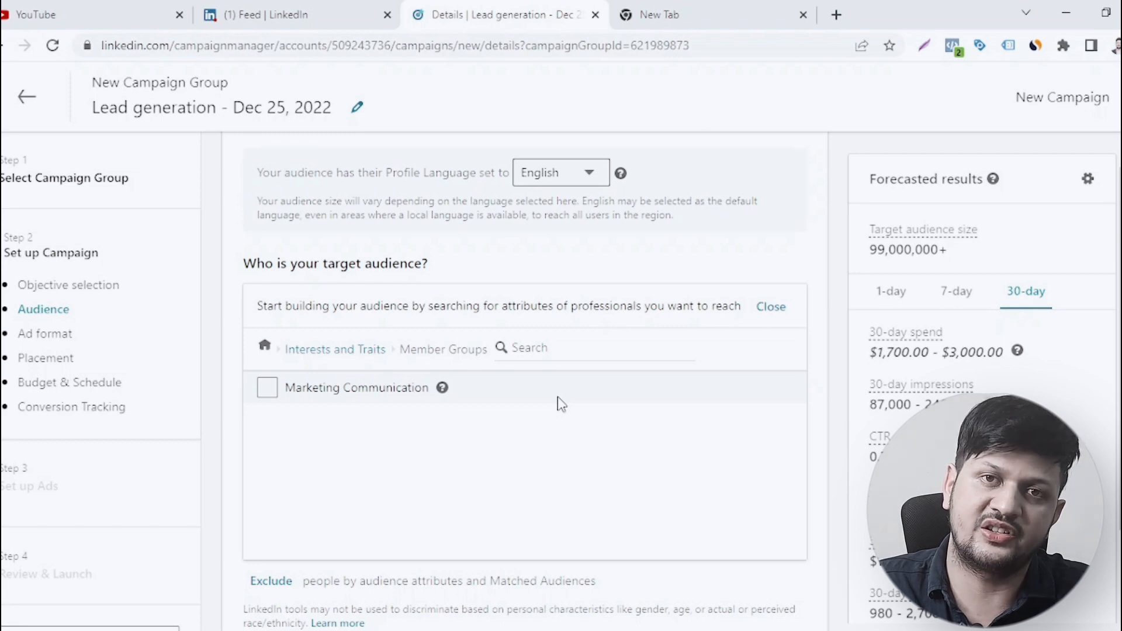
click(339, 350)
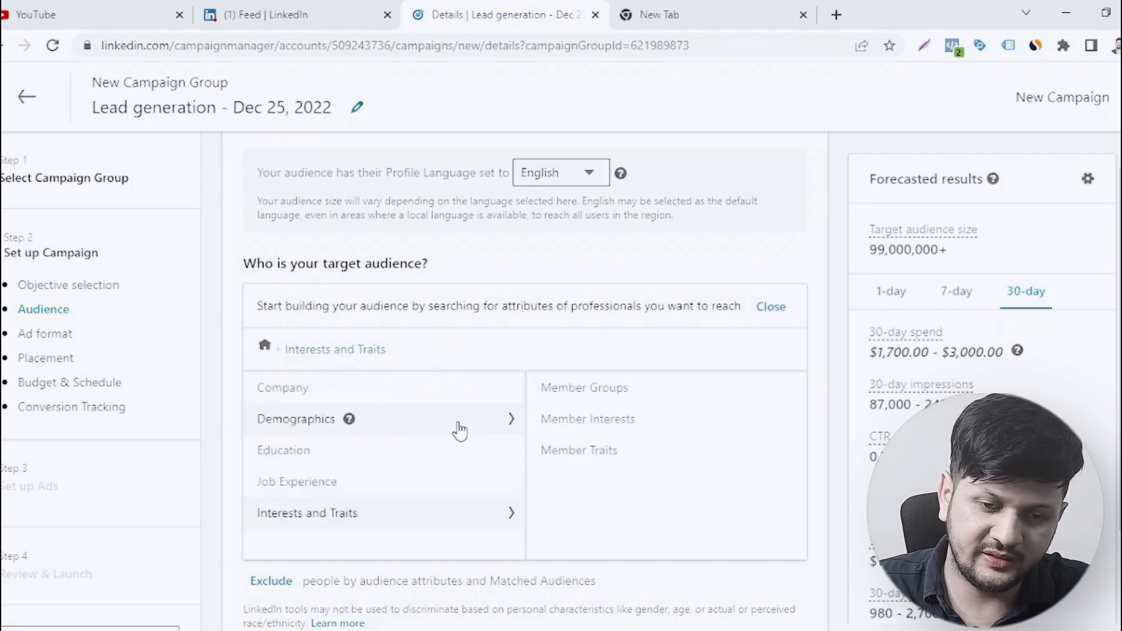
Examine the General Interests and Product Interests lists under Member Interests, and the Member Traits options, without selecting any.
click(583, 428)
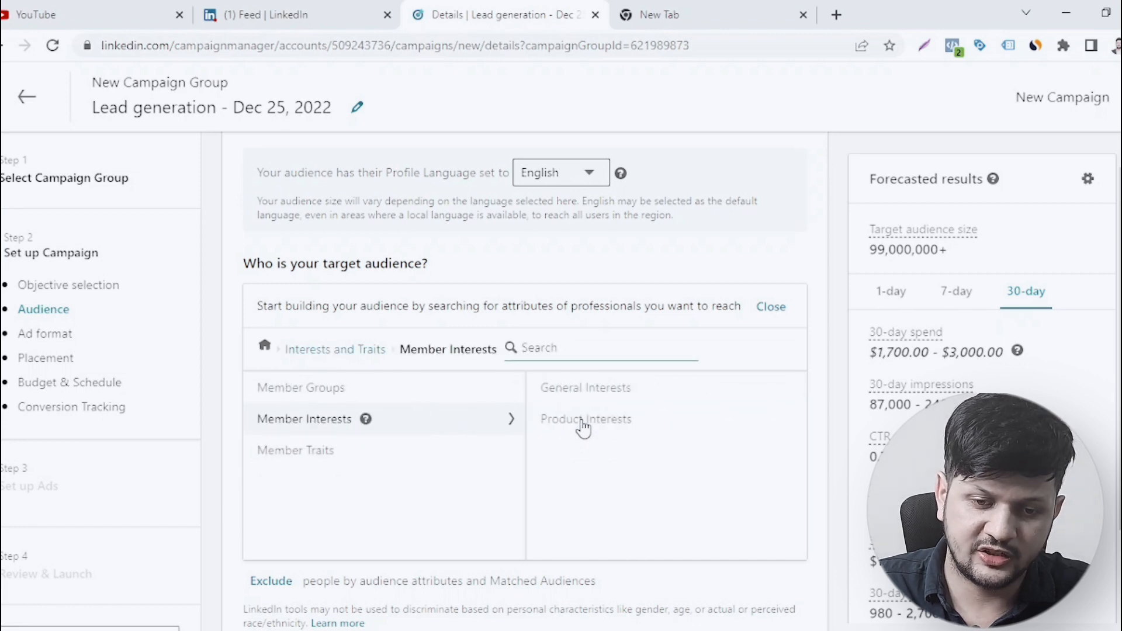
click(611, 396)
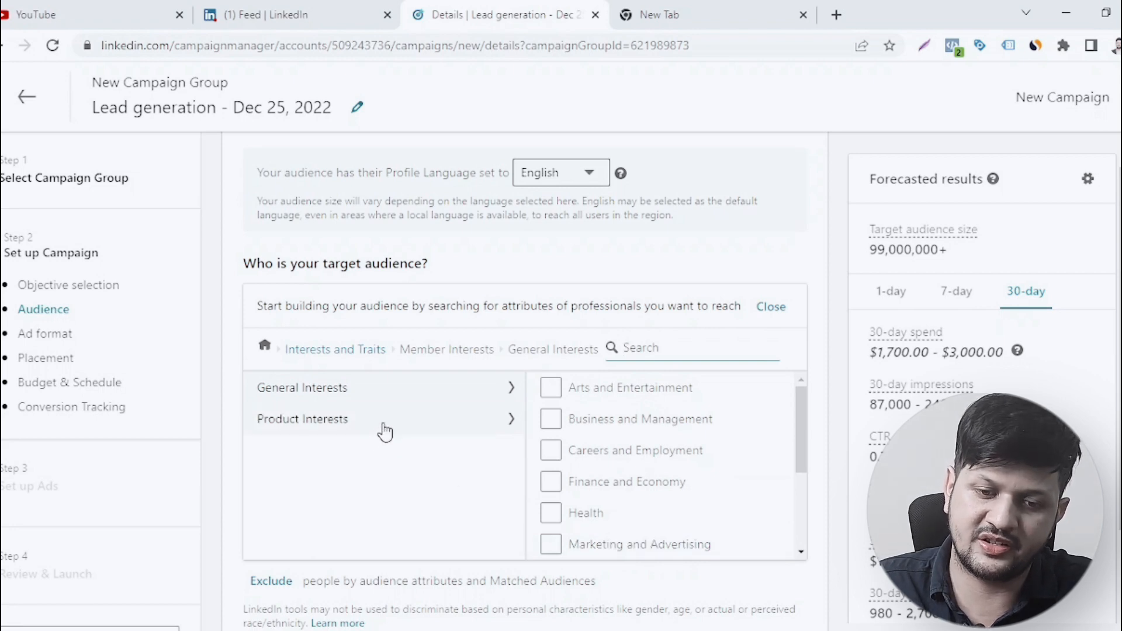
click(385, 432)
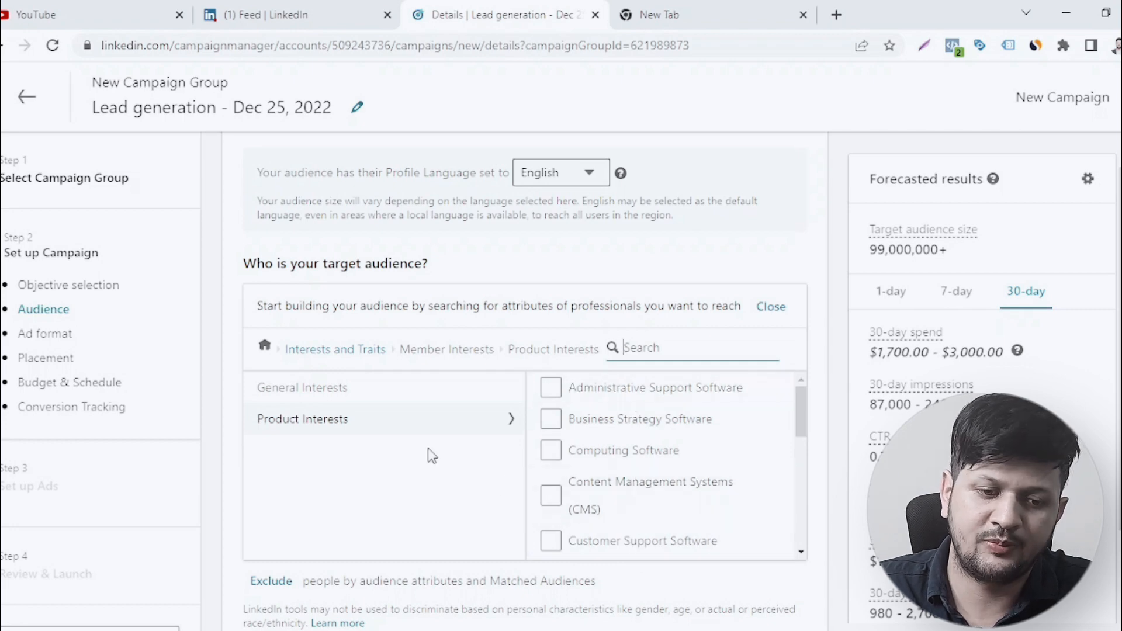
click(328, 350)
click(596, 462)
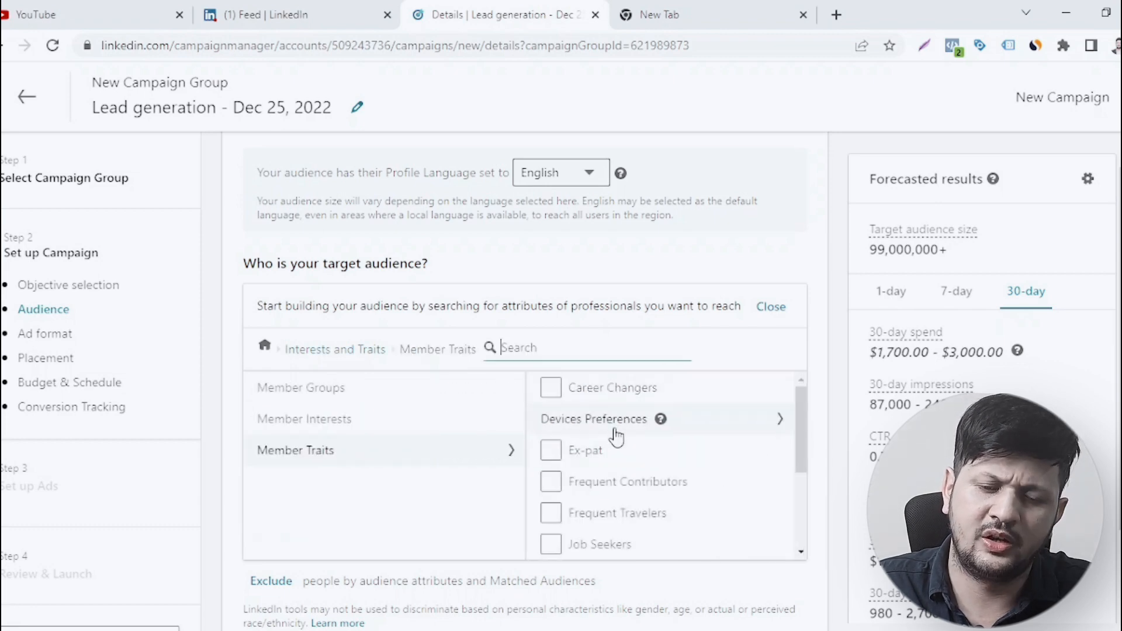
Look through the full Member Traits list, including Job Seekers and Open to Education, and return to the top-level targeting categories.
mouse_move(618, 452)
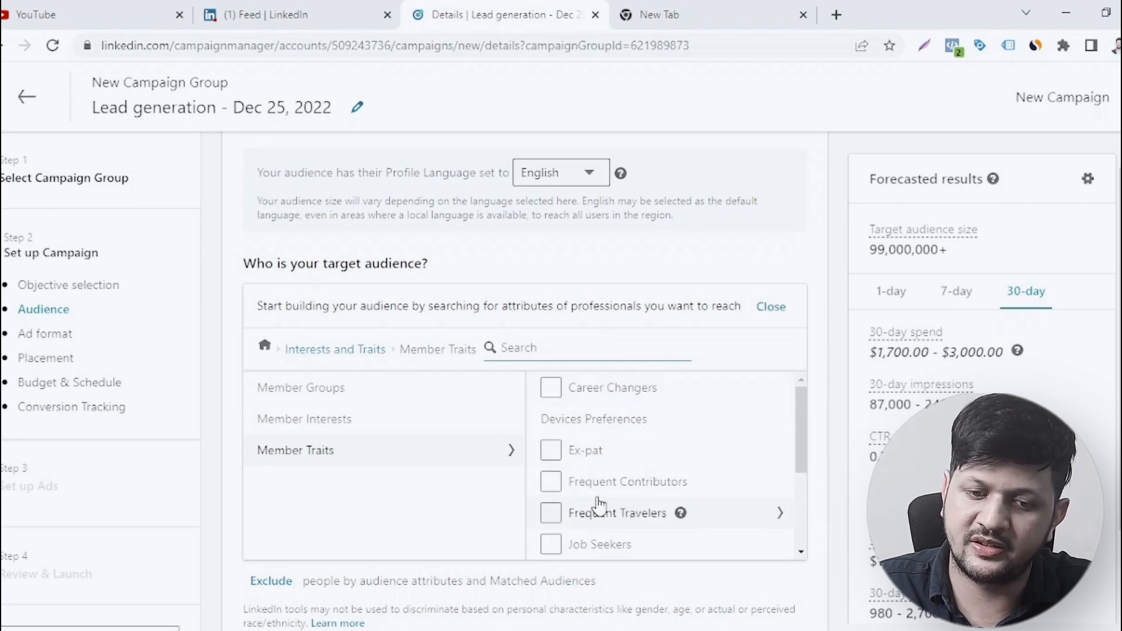
scroll(634, 494, down, 1)
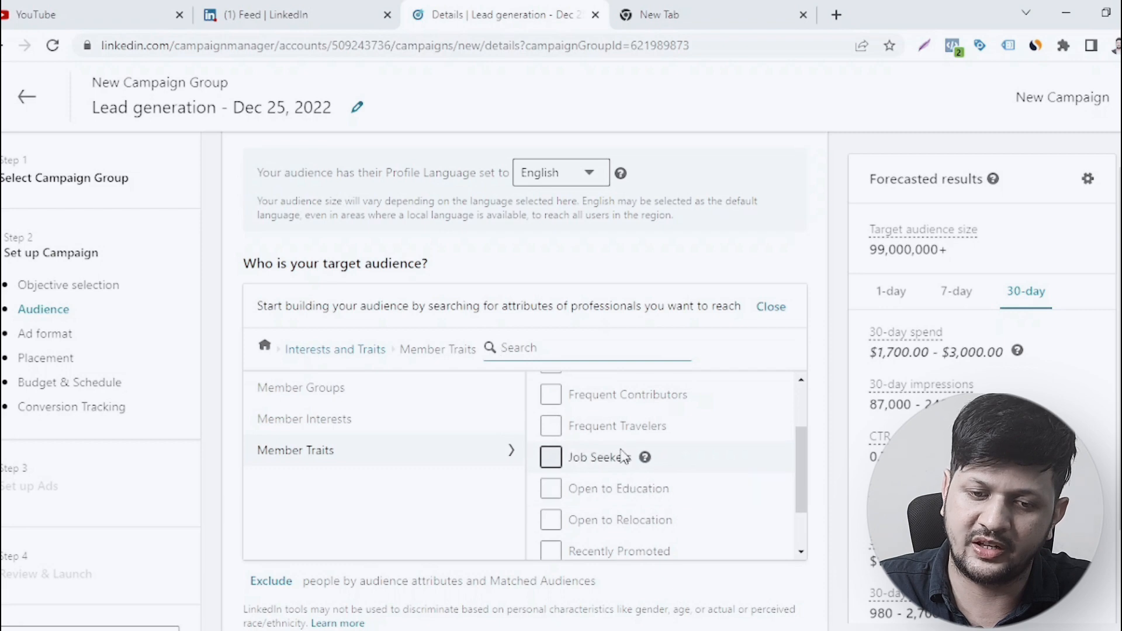
scroll(631, 438, down, 1)
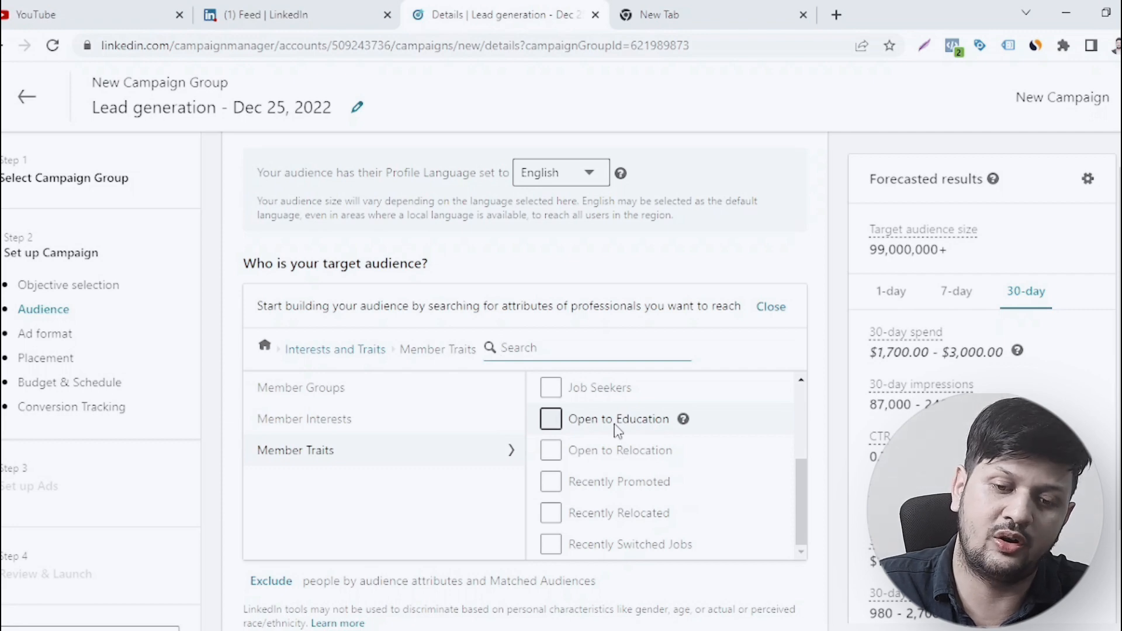
scroll(641, 489, up, 2)
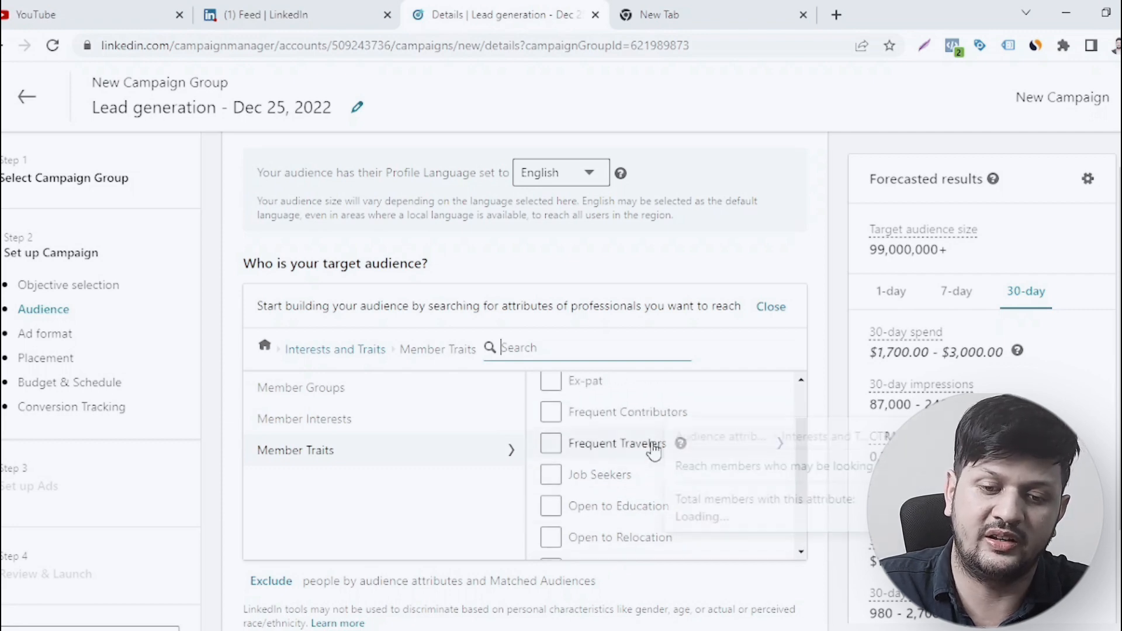
scroll(637, 506, up, 1)
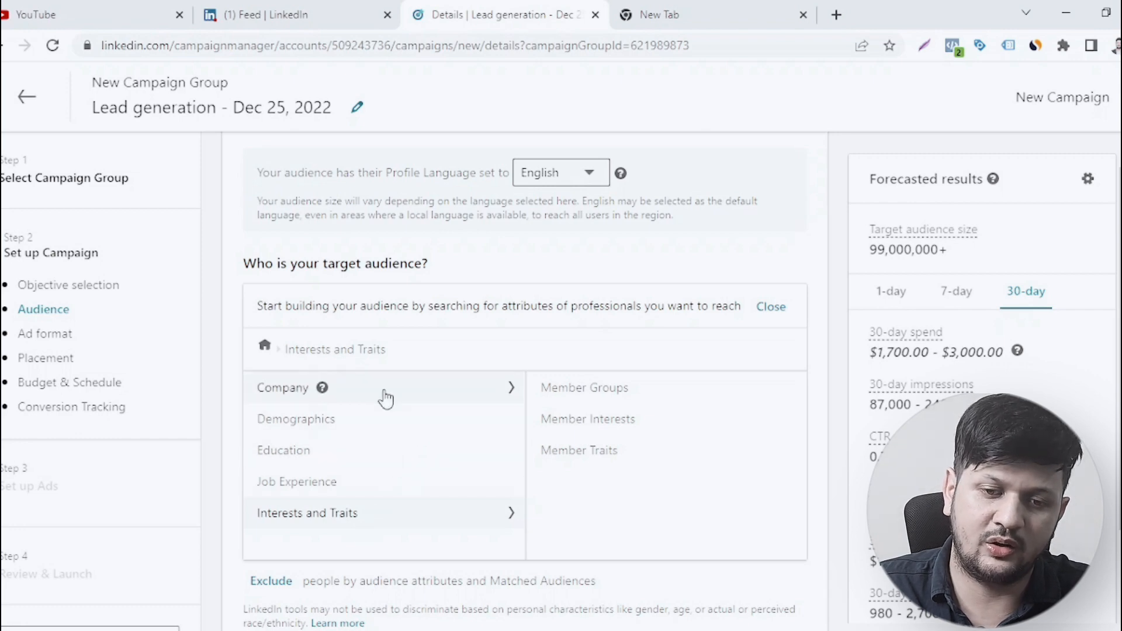
click(266, 349)
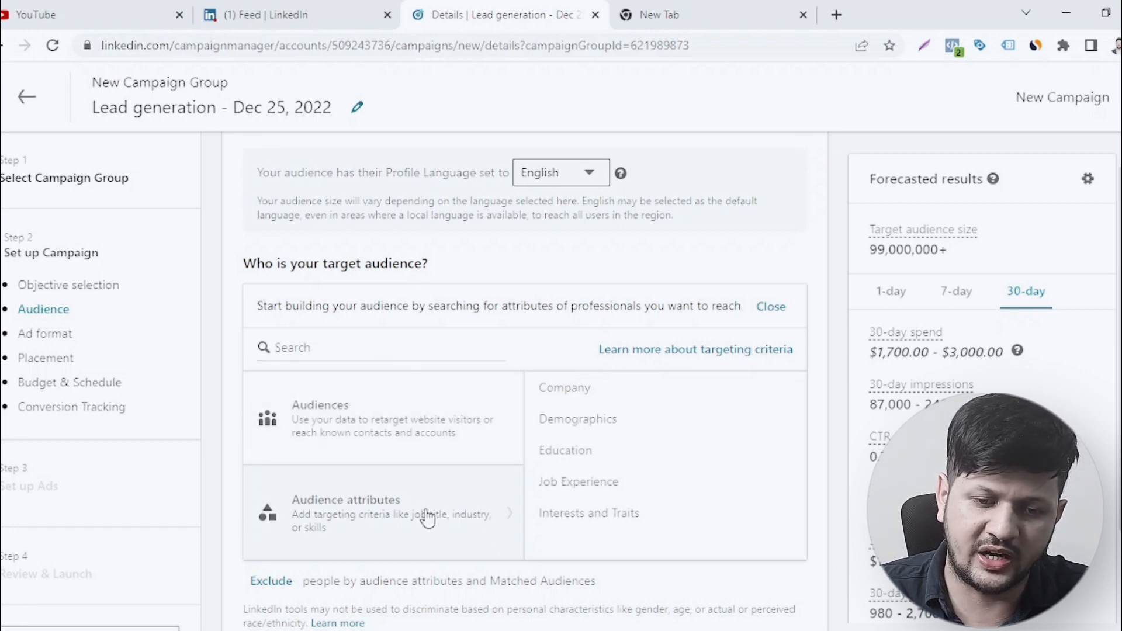
Include the Job Seniorities Manager, Director, VP, CXO, Owner and Partner in the target audience and close the attribute editor.
click(576, 491)
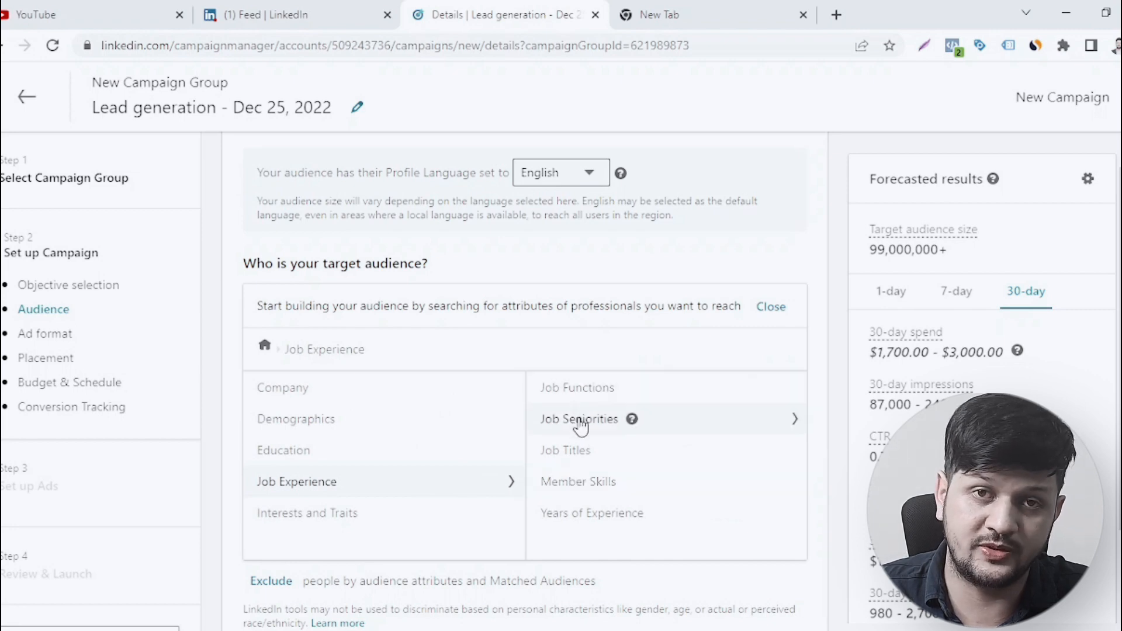
click(581, 427)
scroll(351, 481, down, 3)
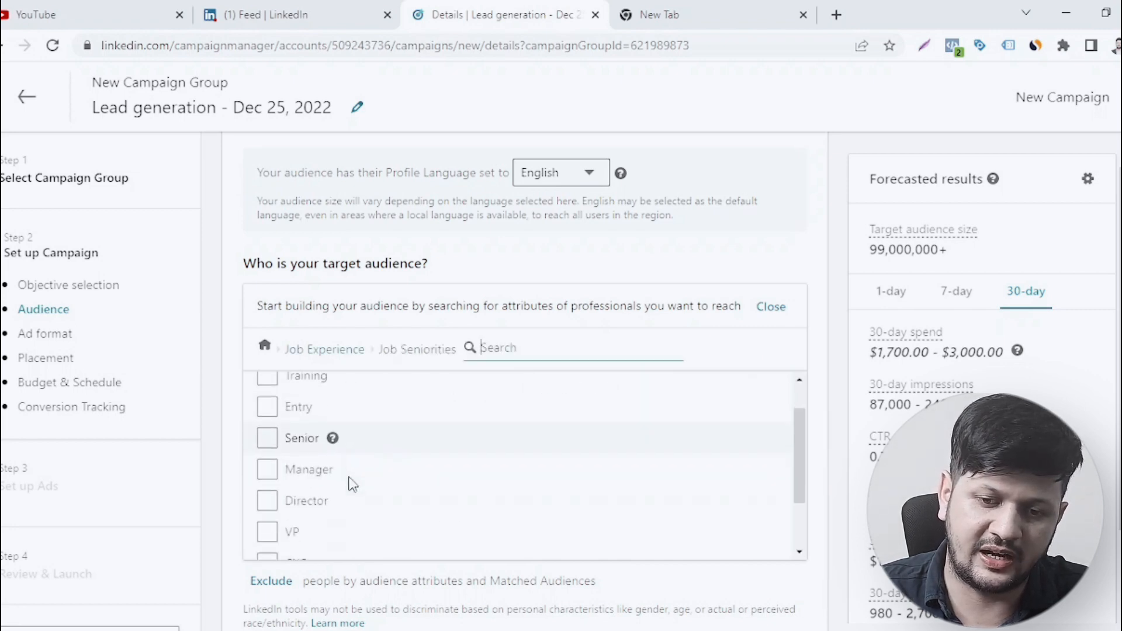
click(267, 387)
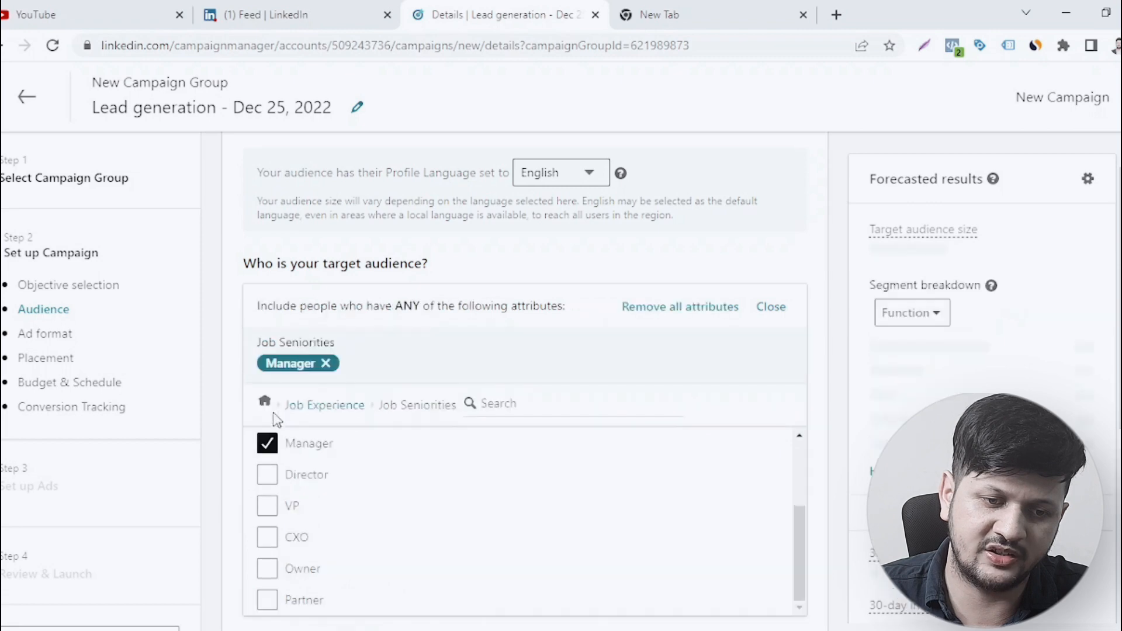
click(268, 477)
click(268, 506)
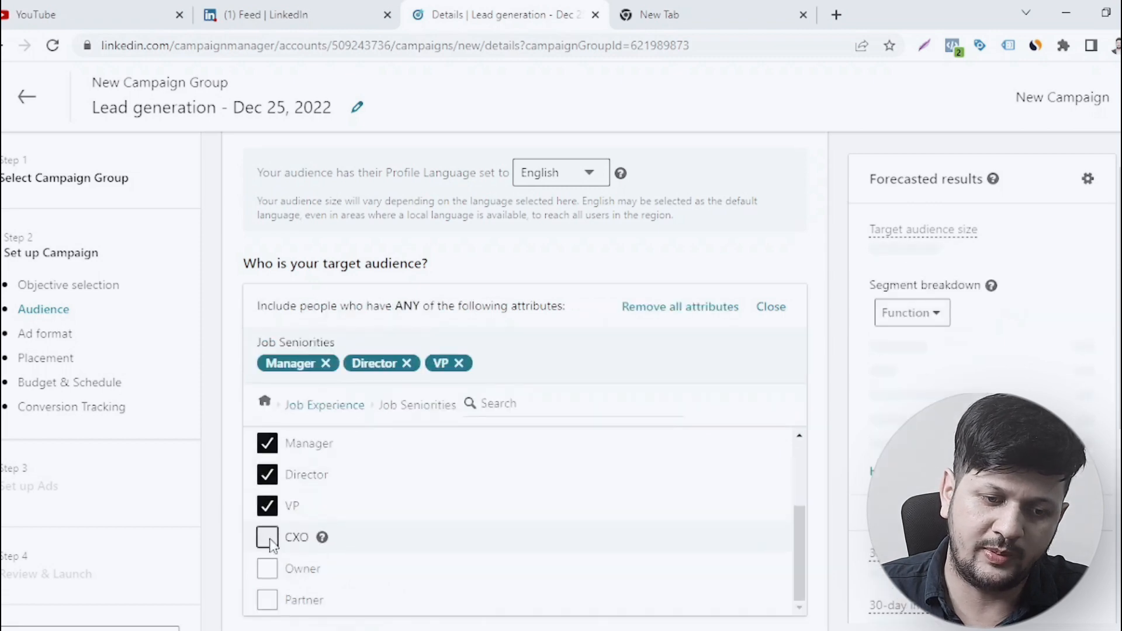
click(268, 536)
click(270, 567)
click(267, 600)
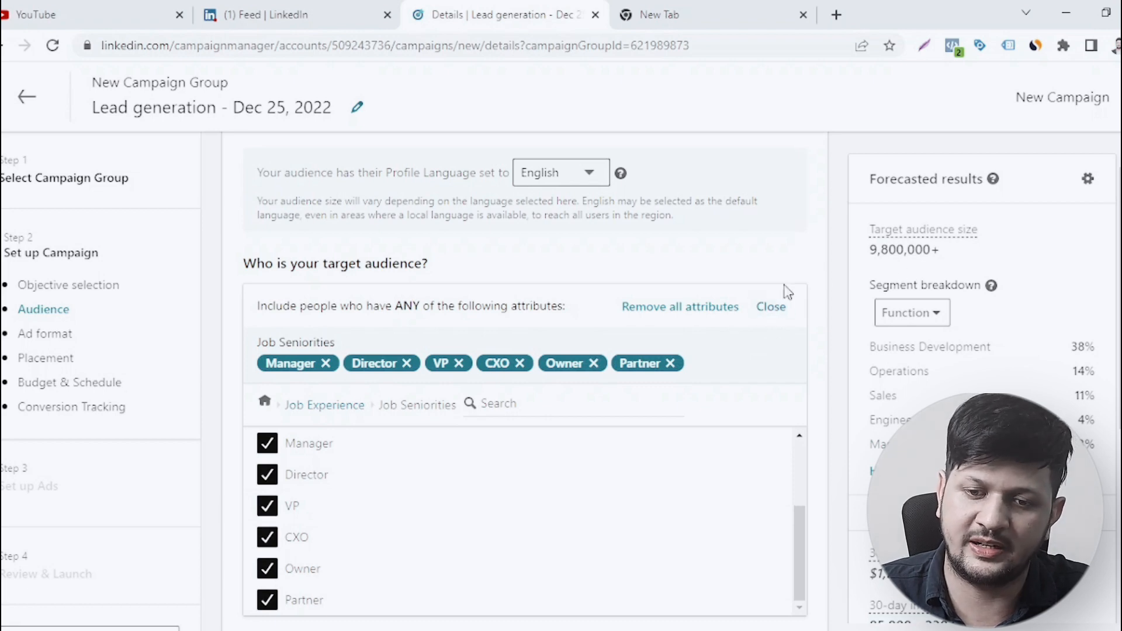
click(770, 308)
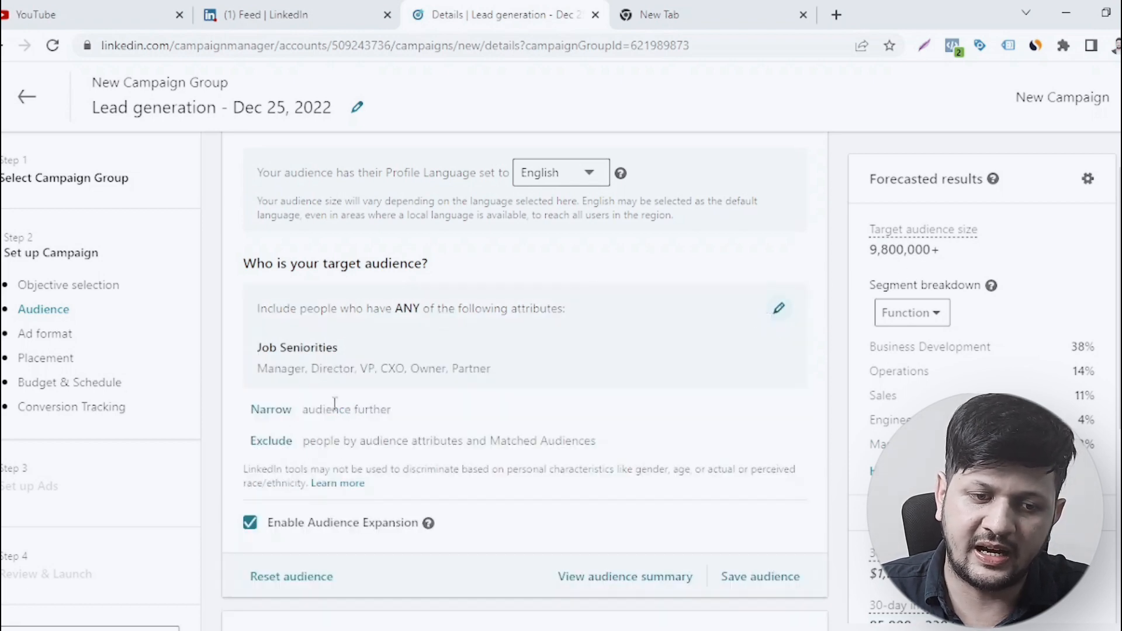
Try to narrow the audience by searching for "information tech" and adding the Technology, Information and Internet company industry.
click(273, 416)
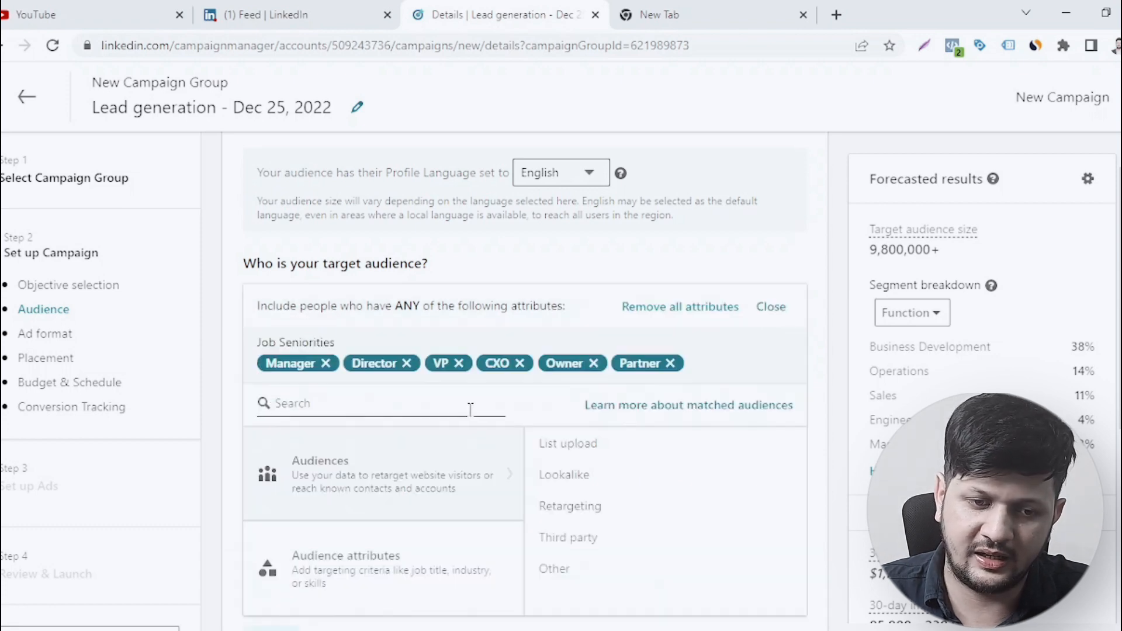
click(758, 307)
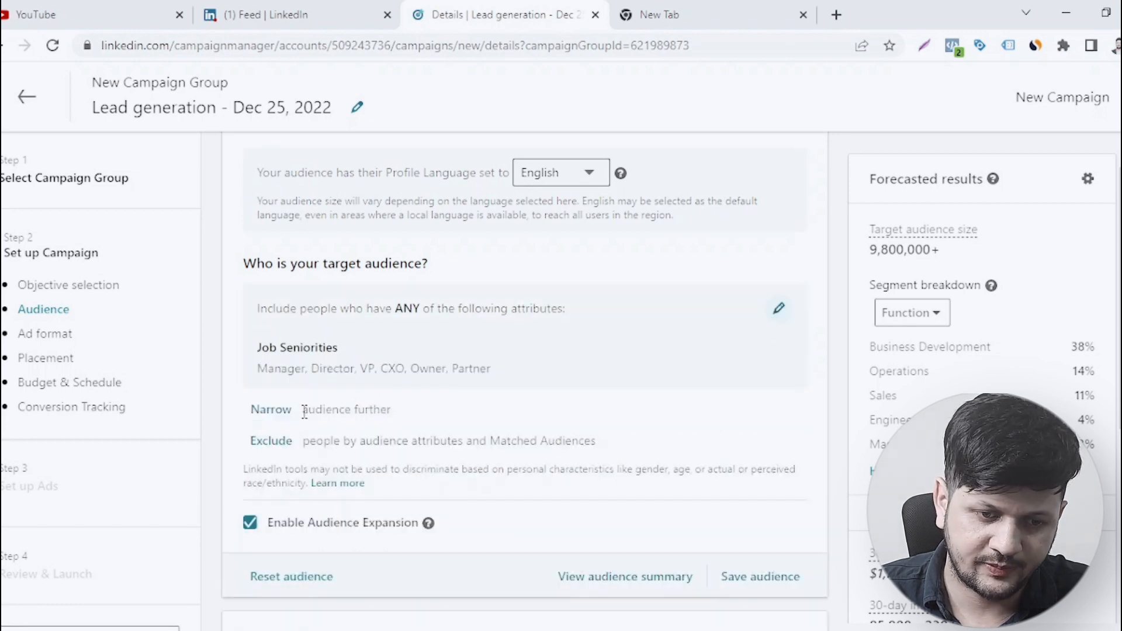
click(268, 412)
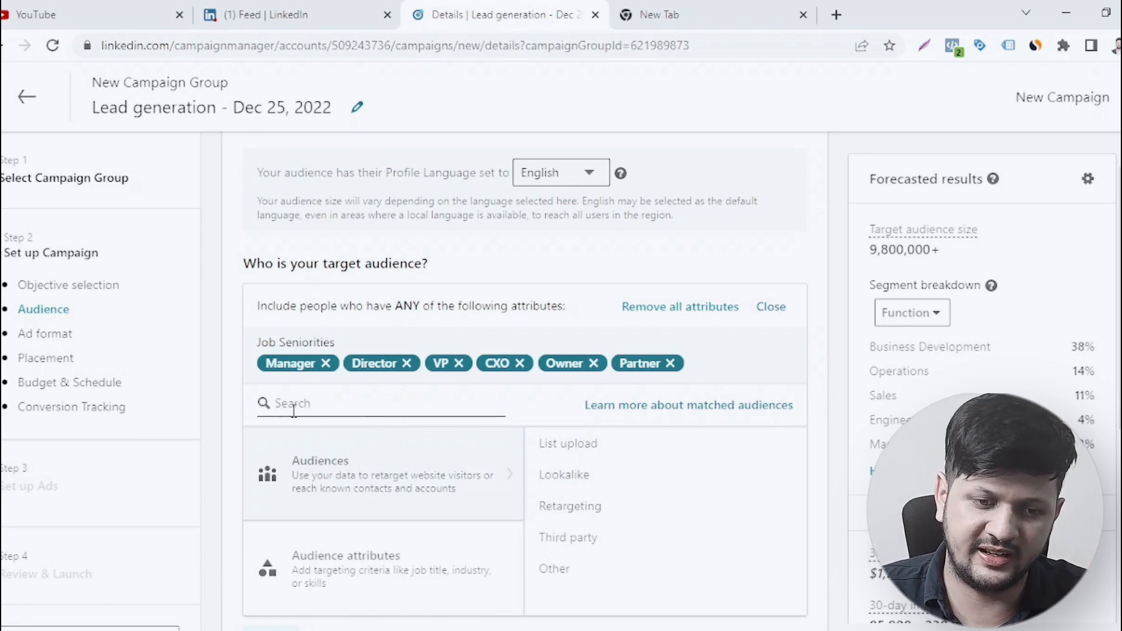
click(359, 407)
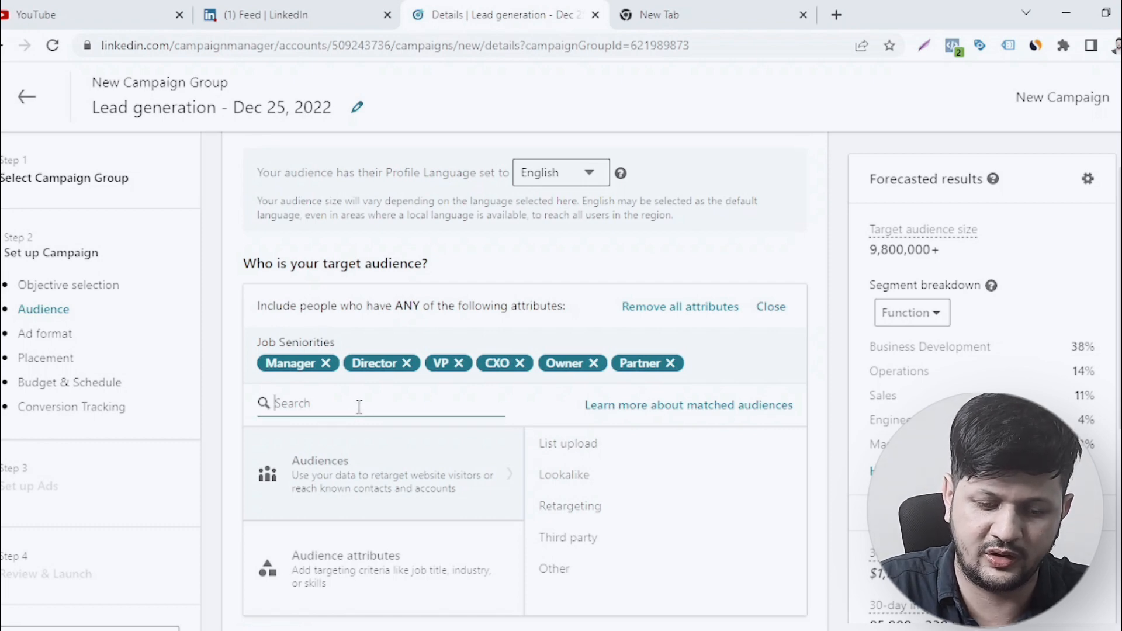
text(informat)
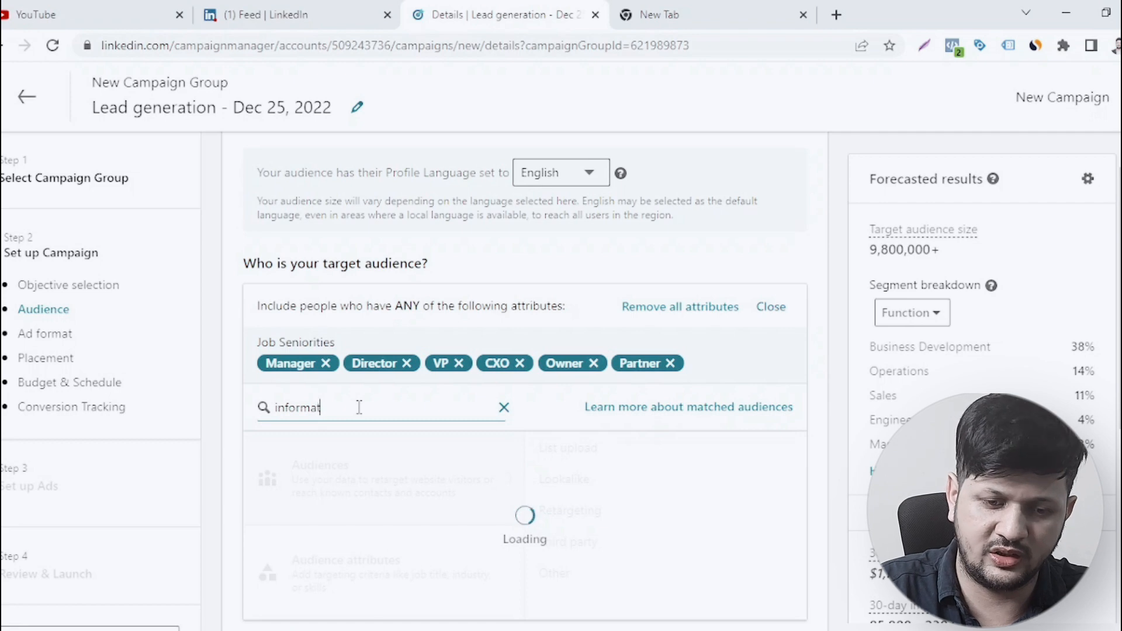
text(ion tech)
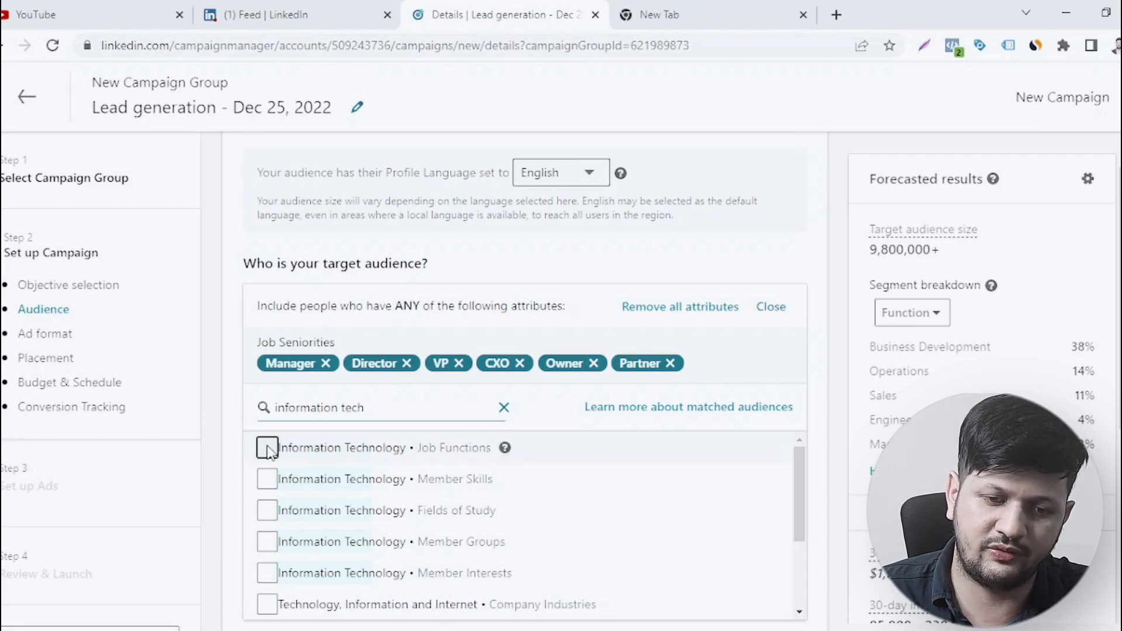
scroll(351, 485, down, 3)
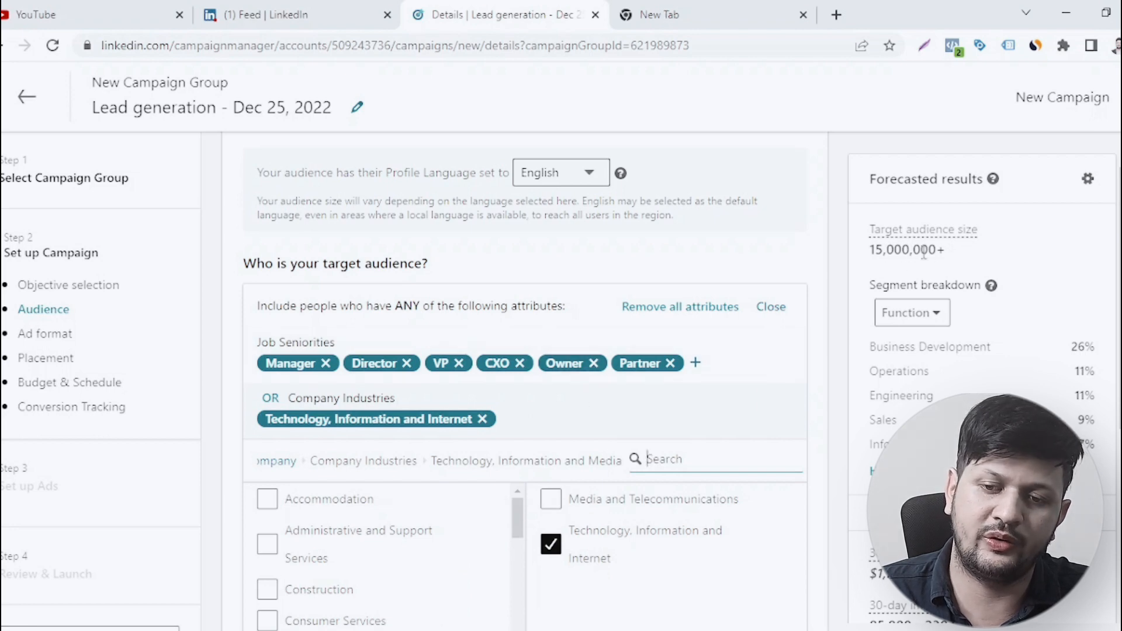
Remove all Company Industries selections from the audience block and close the attribute editor.
click(765, 403)
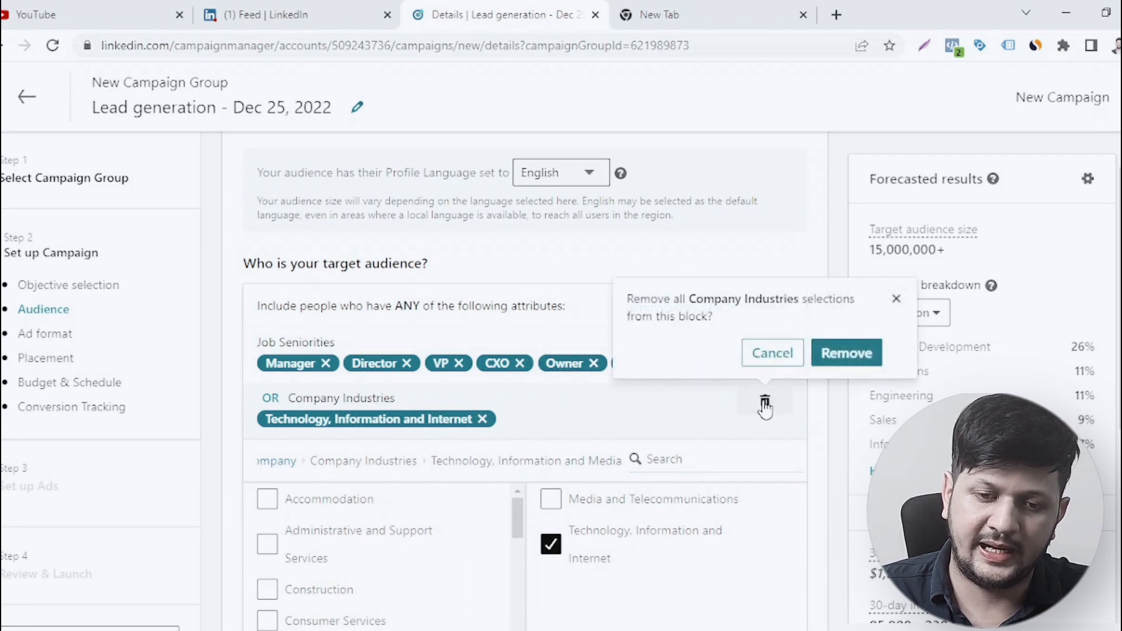
click(843, 352)
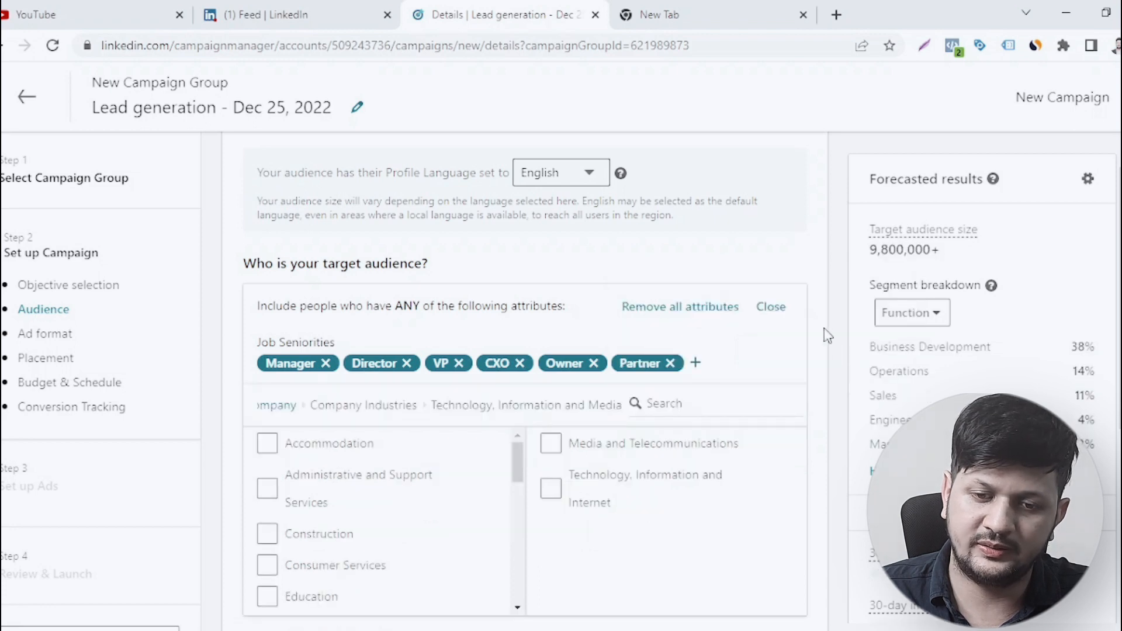
click(773, 310)
click(269, 411)
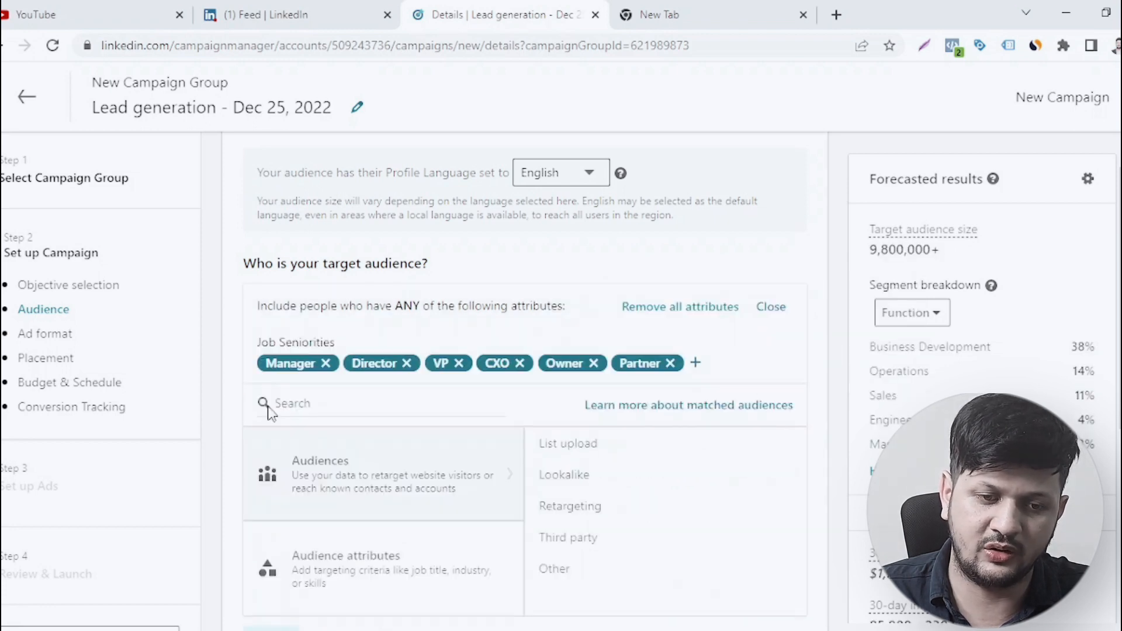
click(780, 311)
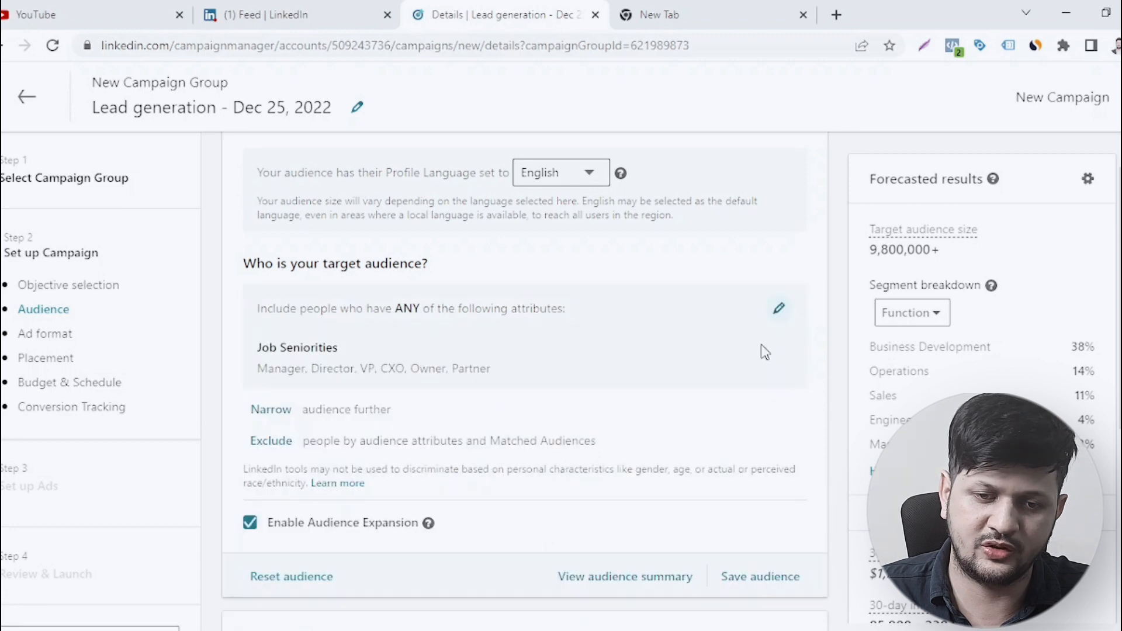
Save the campaign as a draft and exit to the campaigns list.
scroll(720, 450, down, 20)
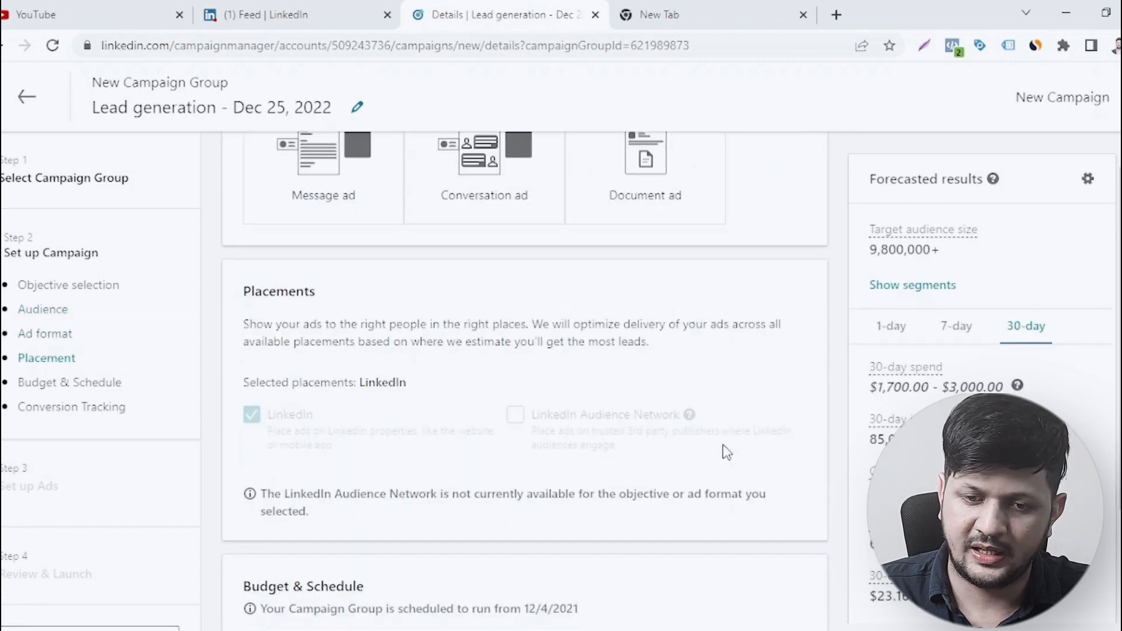
scroll(727, 451, down, 8)
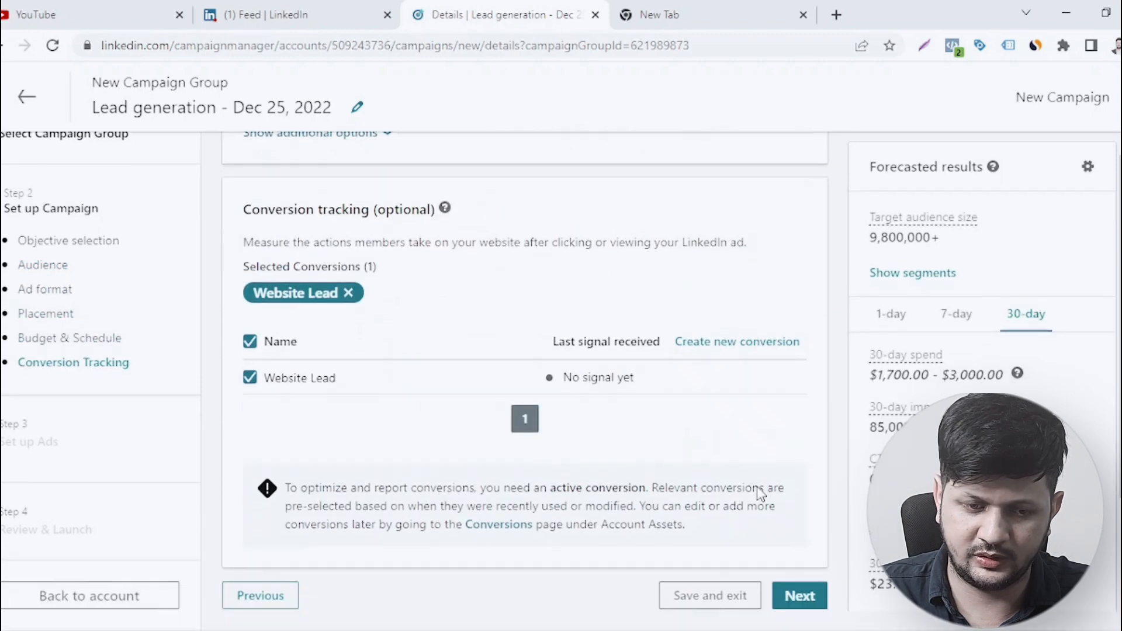
scroll(793, 587, down, 1)
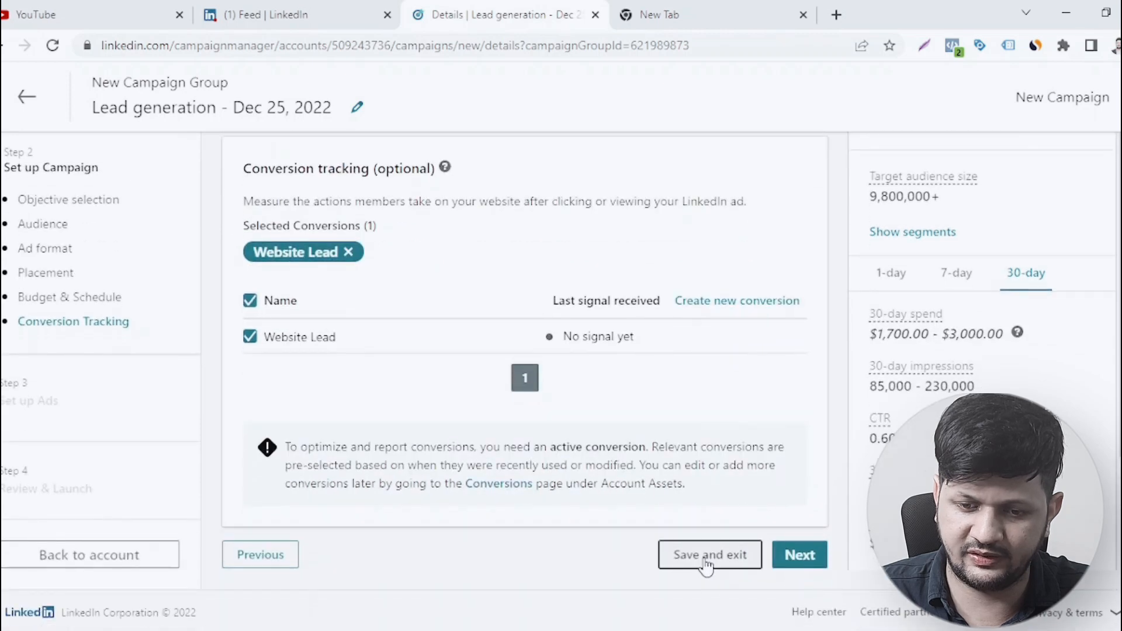
click(723, 562)
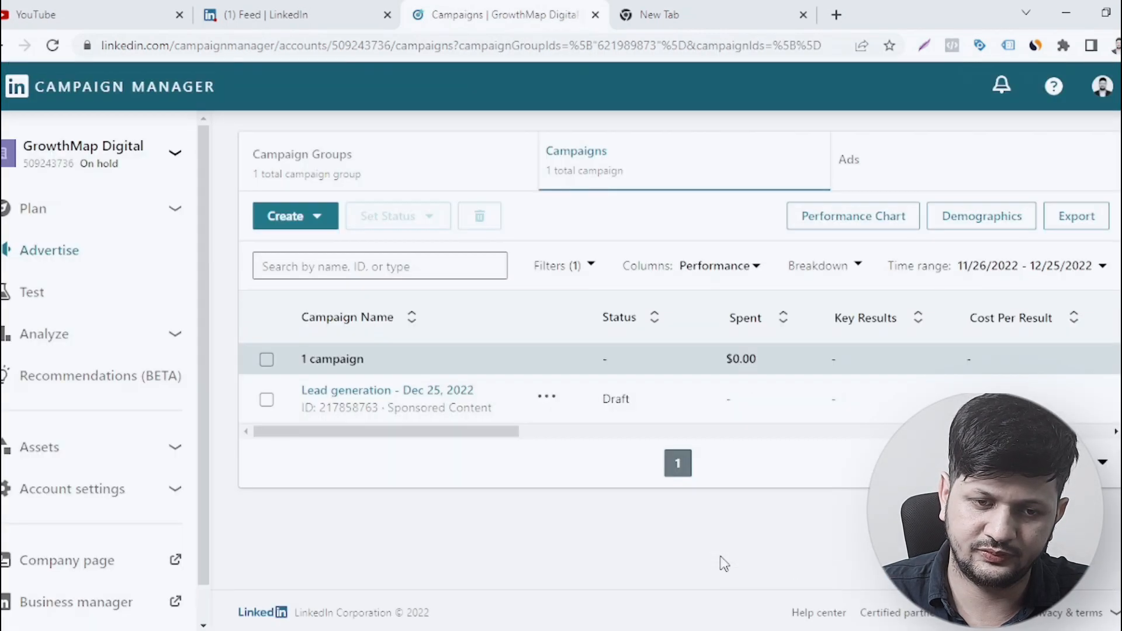
Reopen the draft campaign "Lead generation - Dec 25, 2022" for editing and go back from its ads to the campaign details.
click(547, 397)
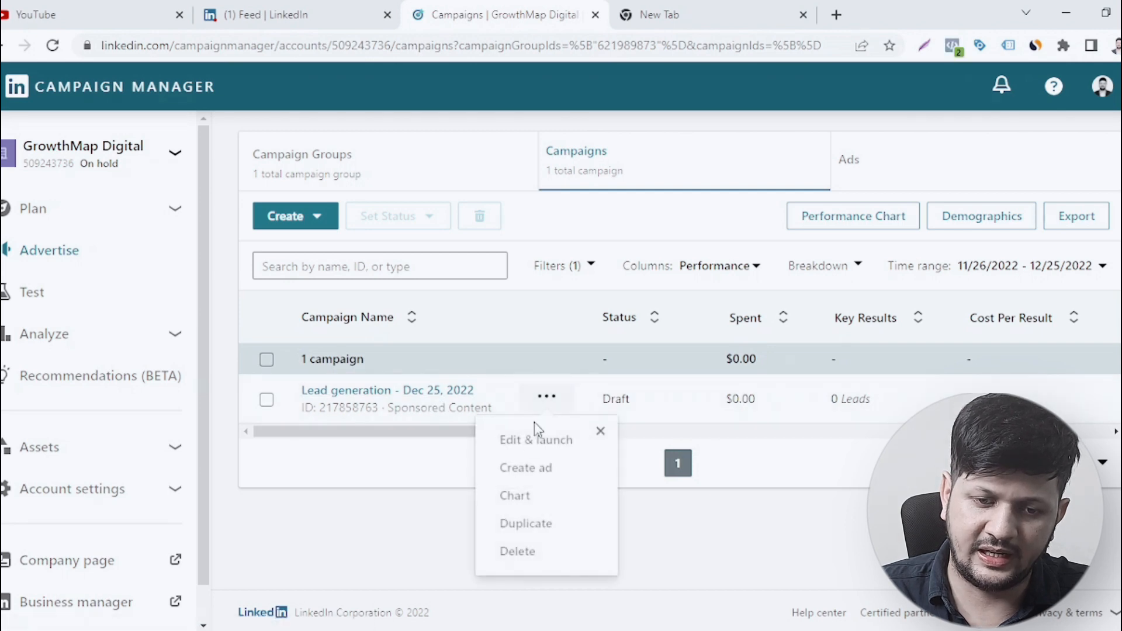
click(528, 446)
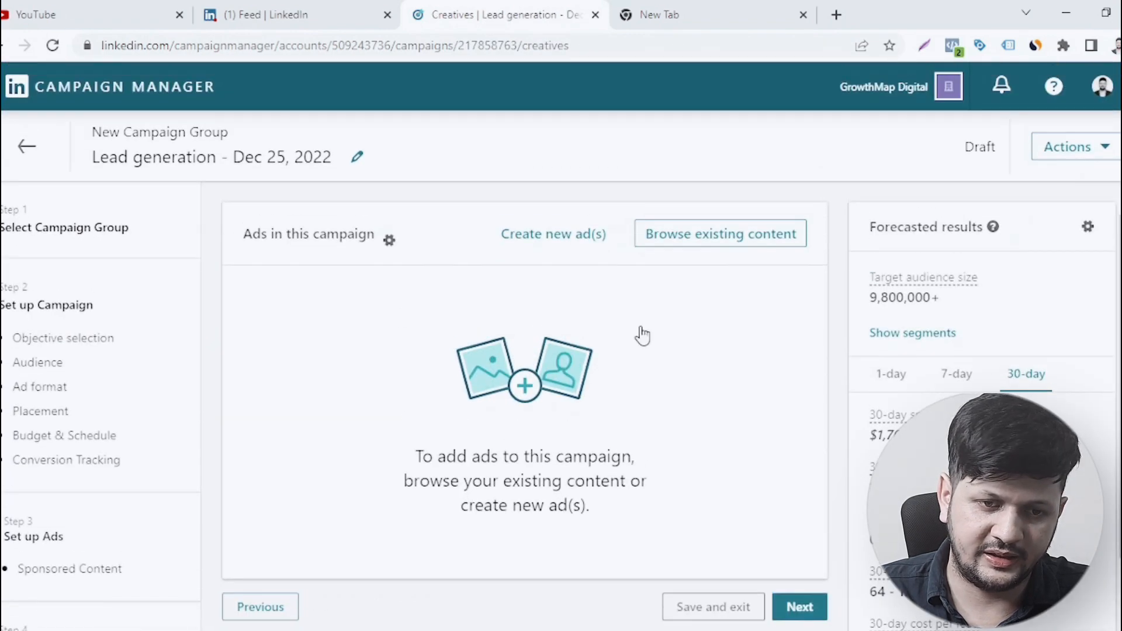
click(264, 611)
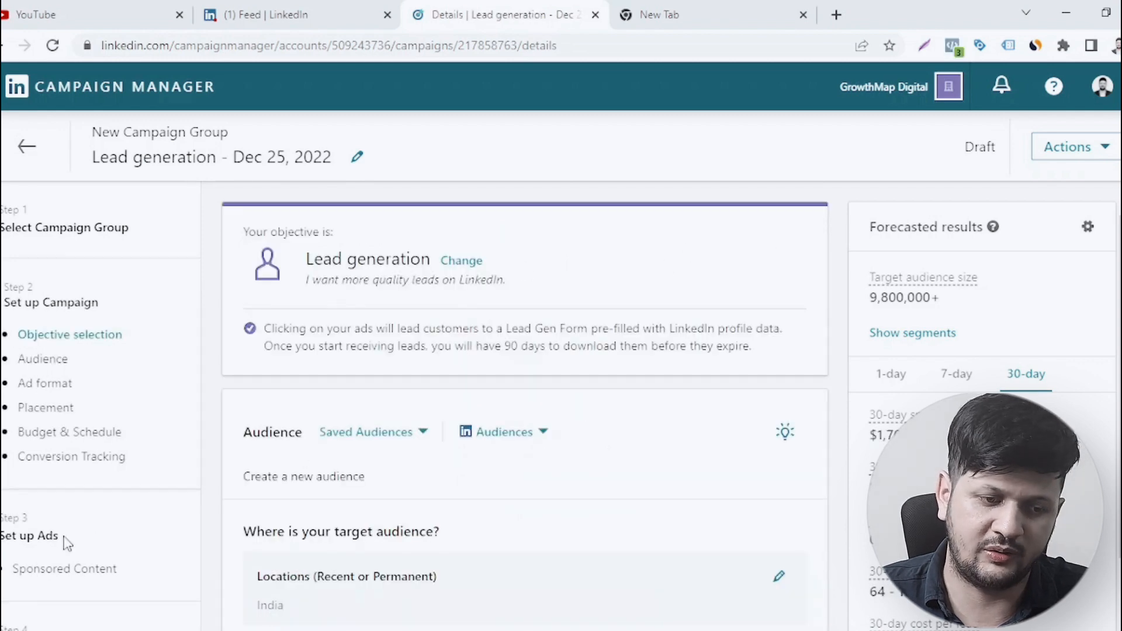
Narrow the target audience by searching attributes for "information tech" and adding the Technology, Information and Internet company industry.
scroll(533, 380, down, 10)
scroll(647, 373, up, 4)
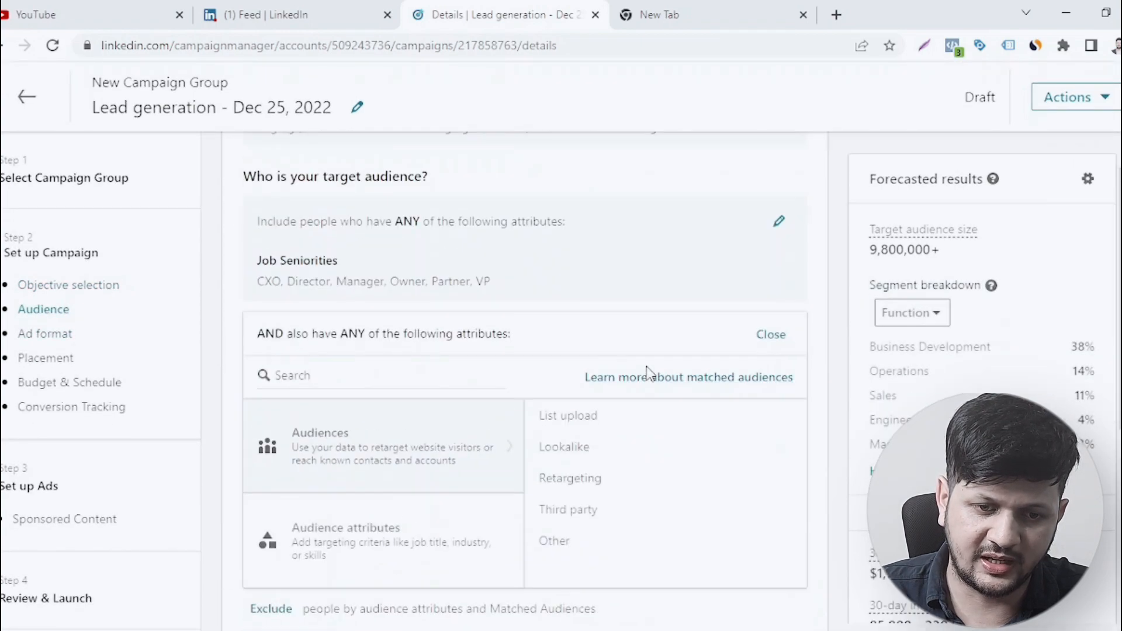
scroll(384, 351, down, 1)
scroll(360, 444, up, 3)
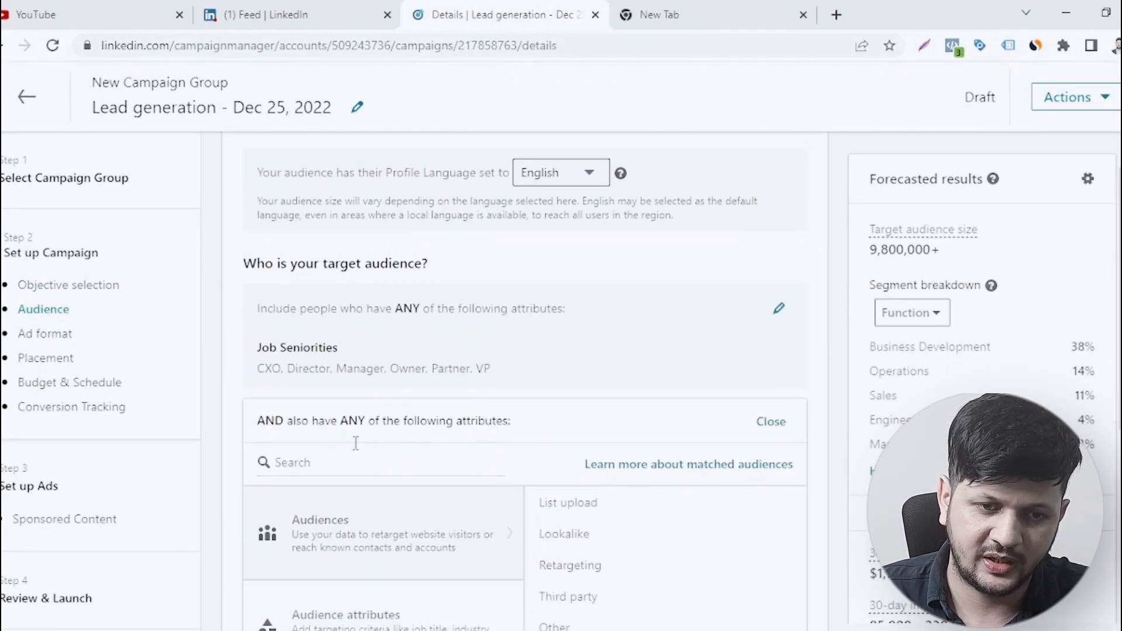
scroll(361, 413, down, 4)
scroll(403, 421, up, 1)
scroll(403, 421, up, 3)
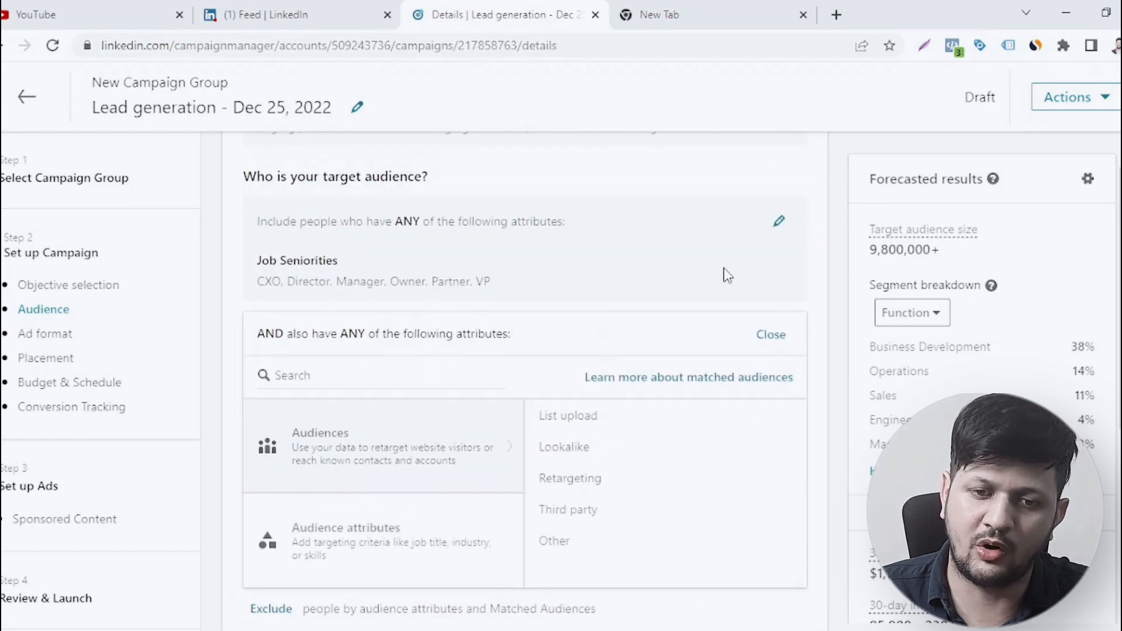
click(369, 372)
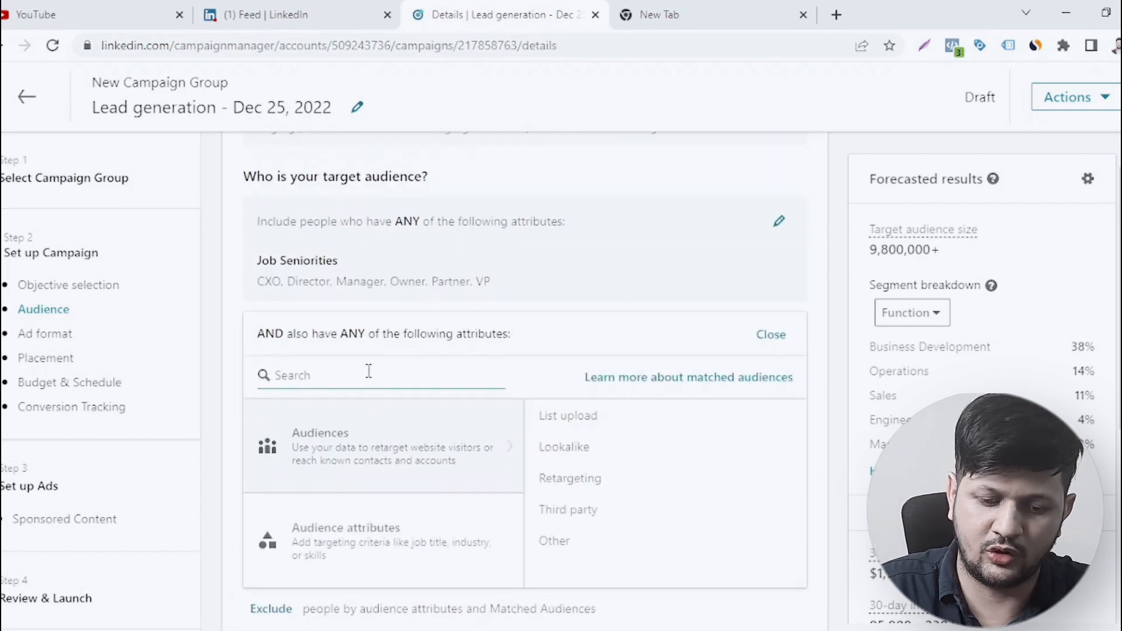
text(information tech)
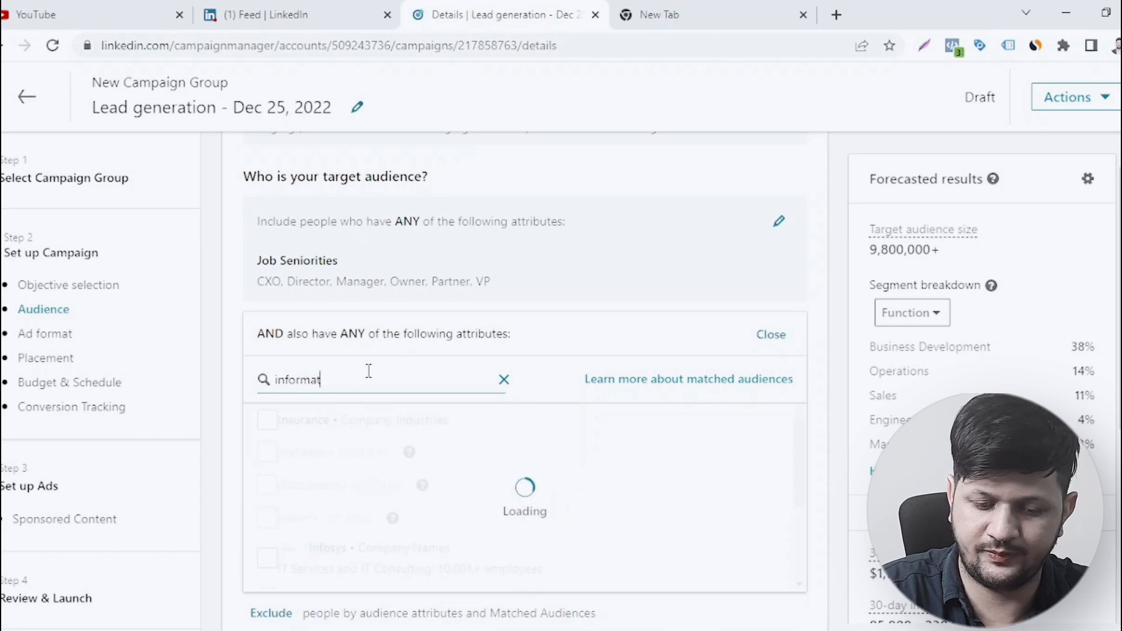
scroll(430, 463, down, 2)
click(265, 490)
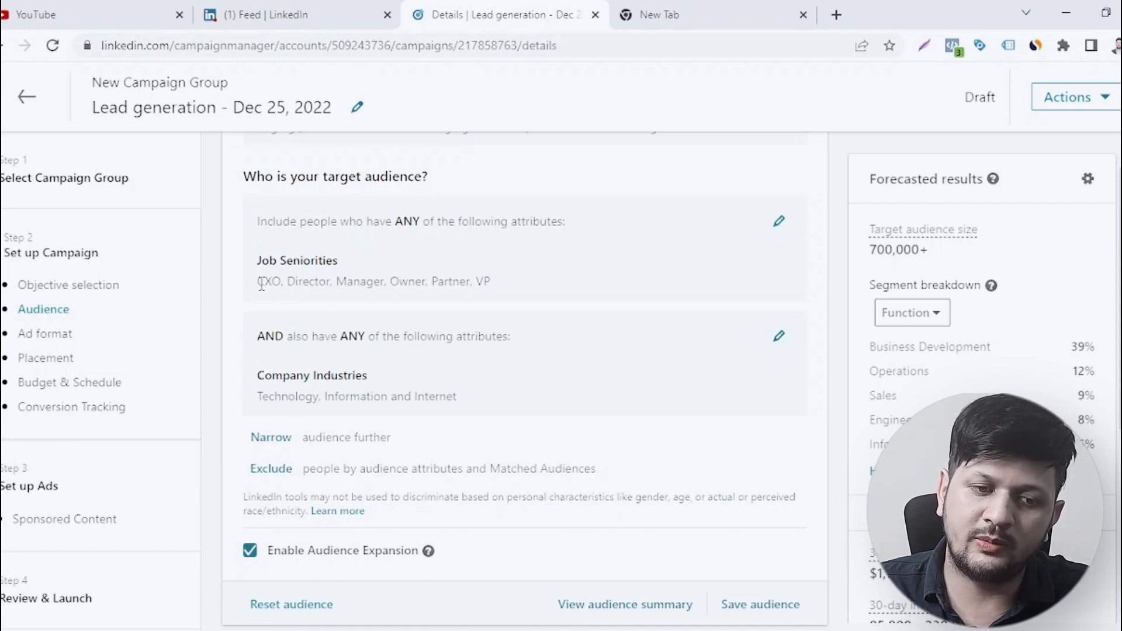
drag(258, 283, 494, 284)
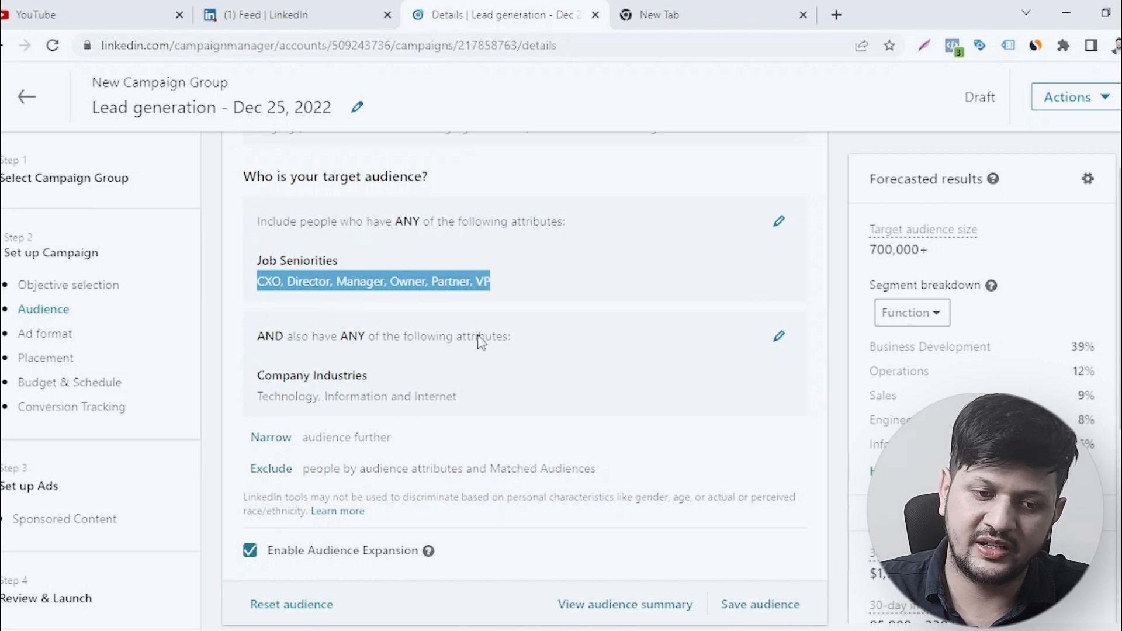
drag(465, 399, 323, 399)
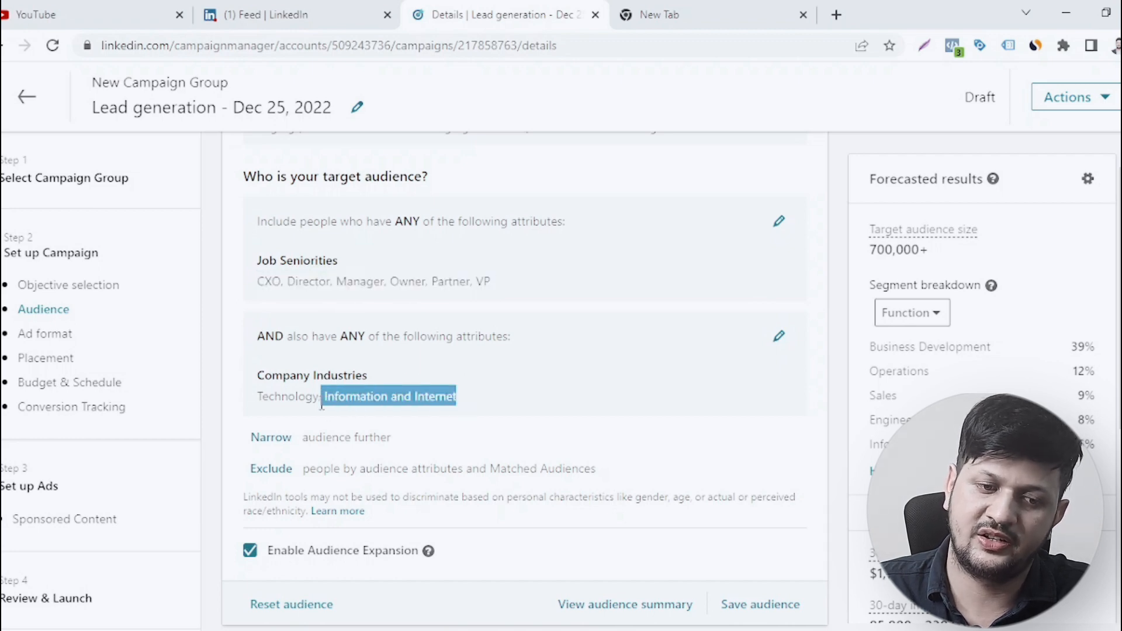
click(299, 400)
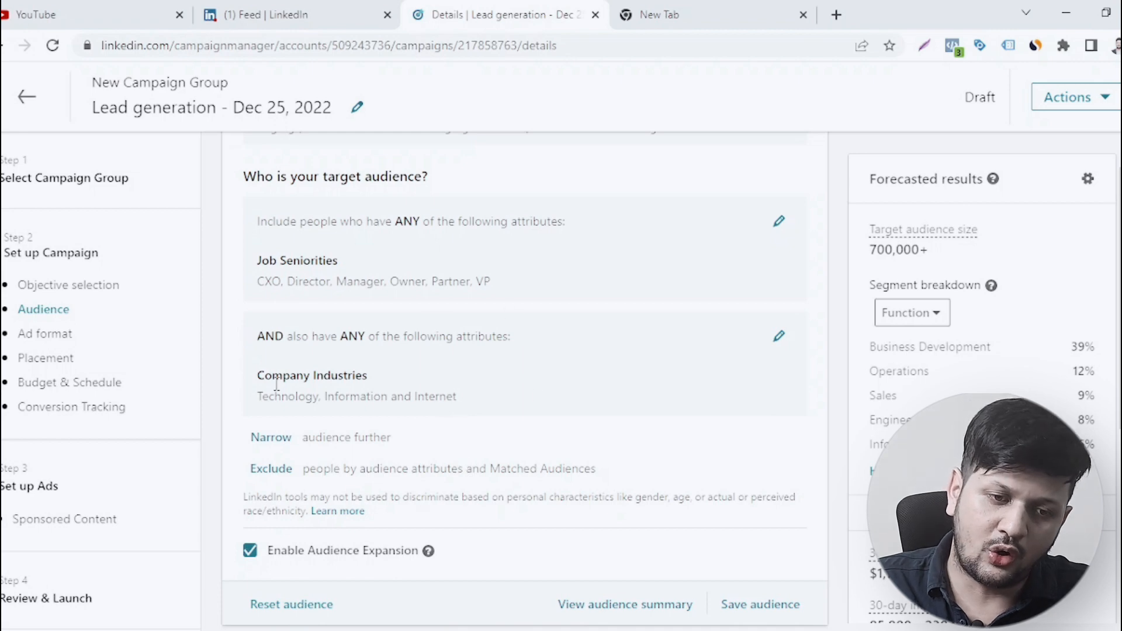
Disable Audience Expansion for the campaign's target audience.
scroll(376, 332, down, 2)
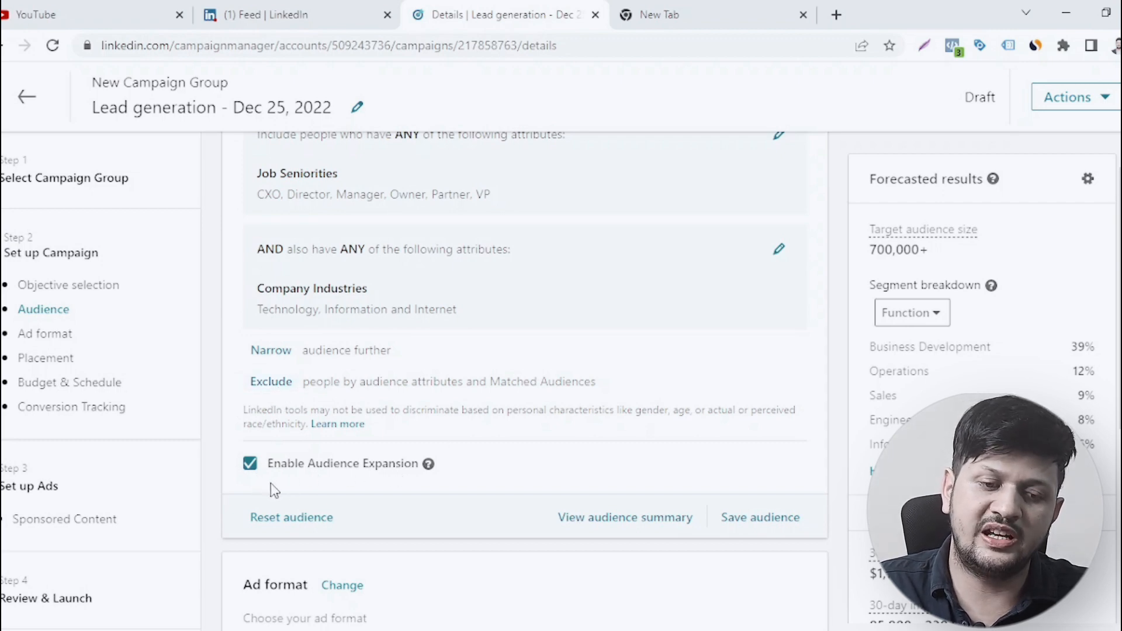
click(250, 464)
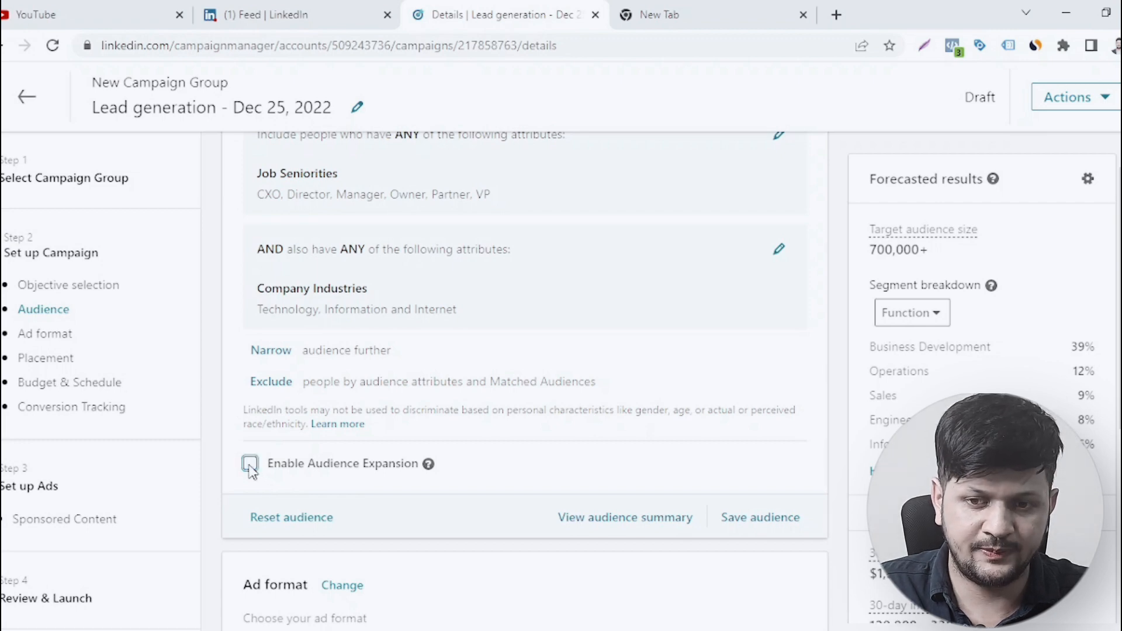